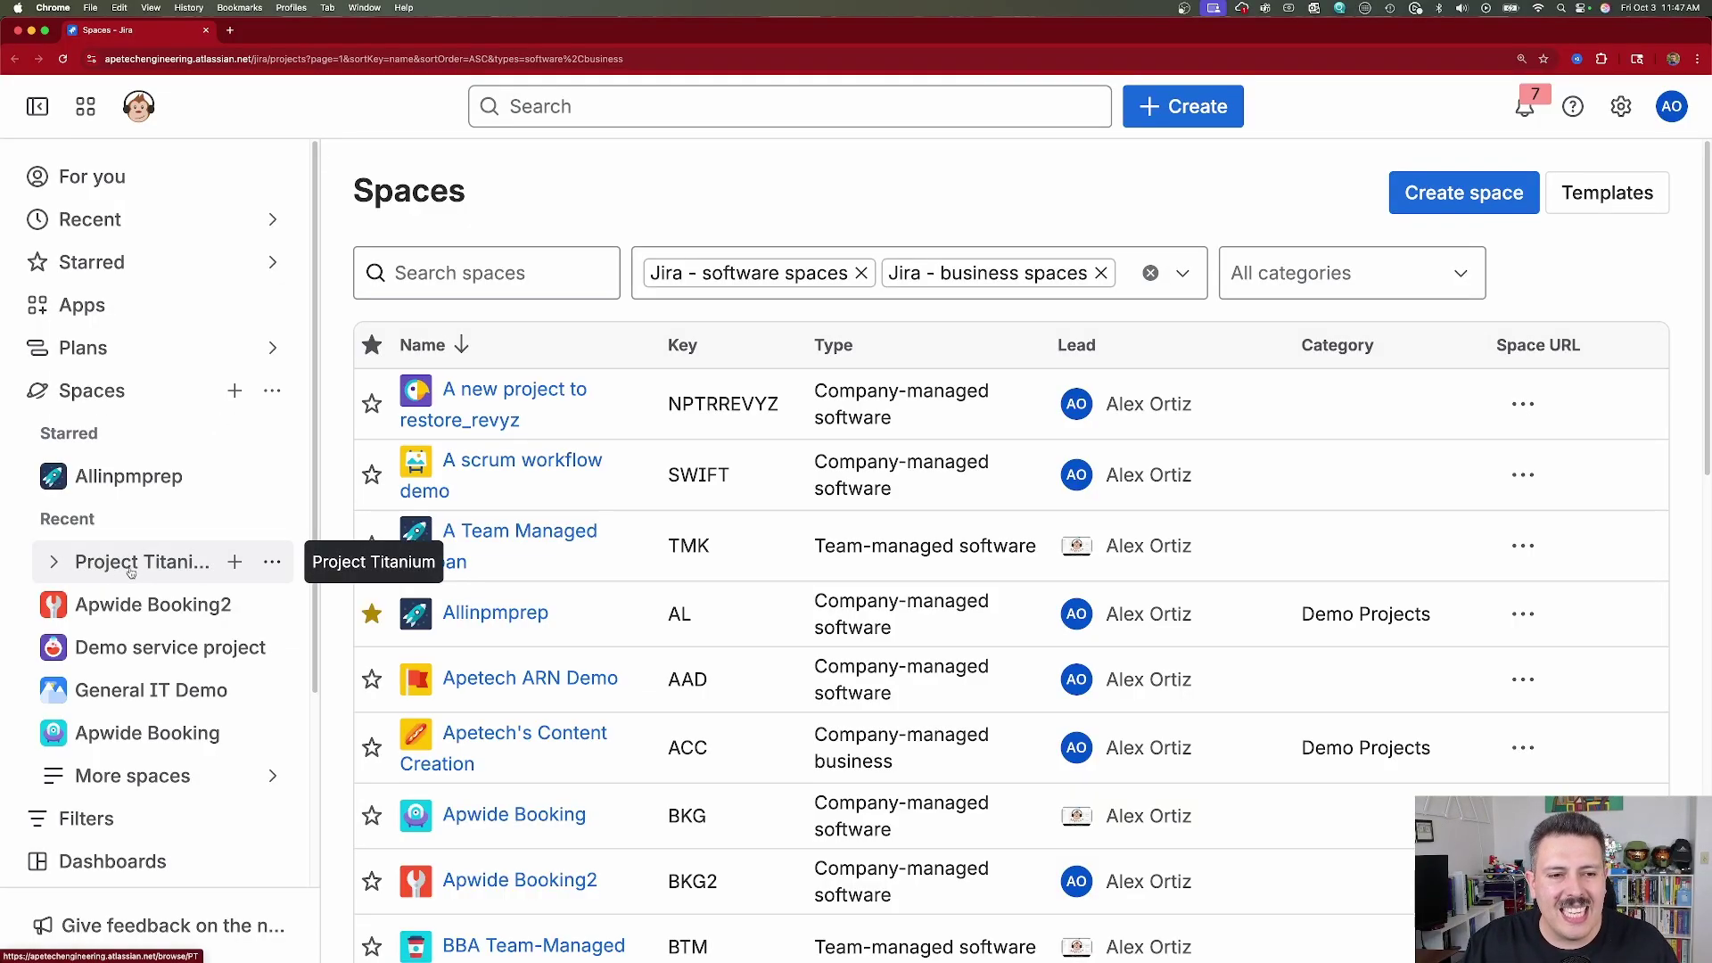
Step: Open Project Titanium's Space settings via its ••• sidebar menu, glancing at the Jira settings menu
{"action": "left_click", "coordinate": [272, 563]}
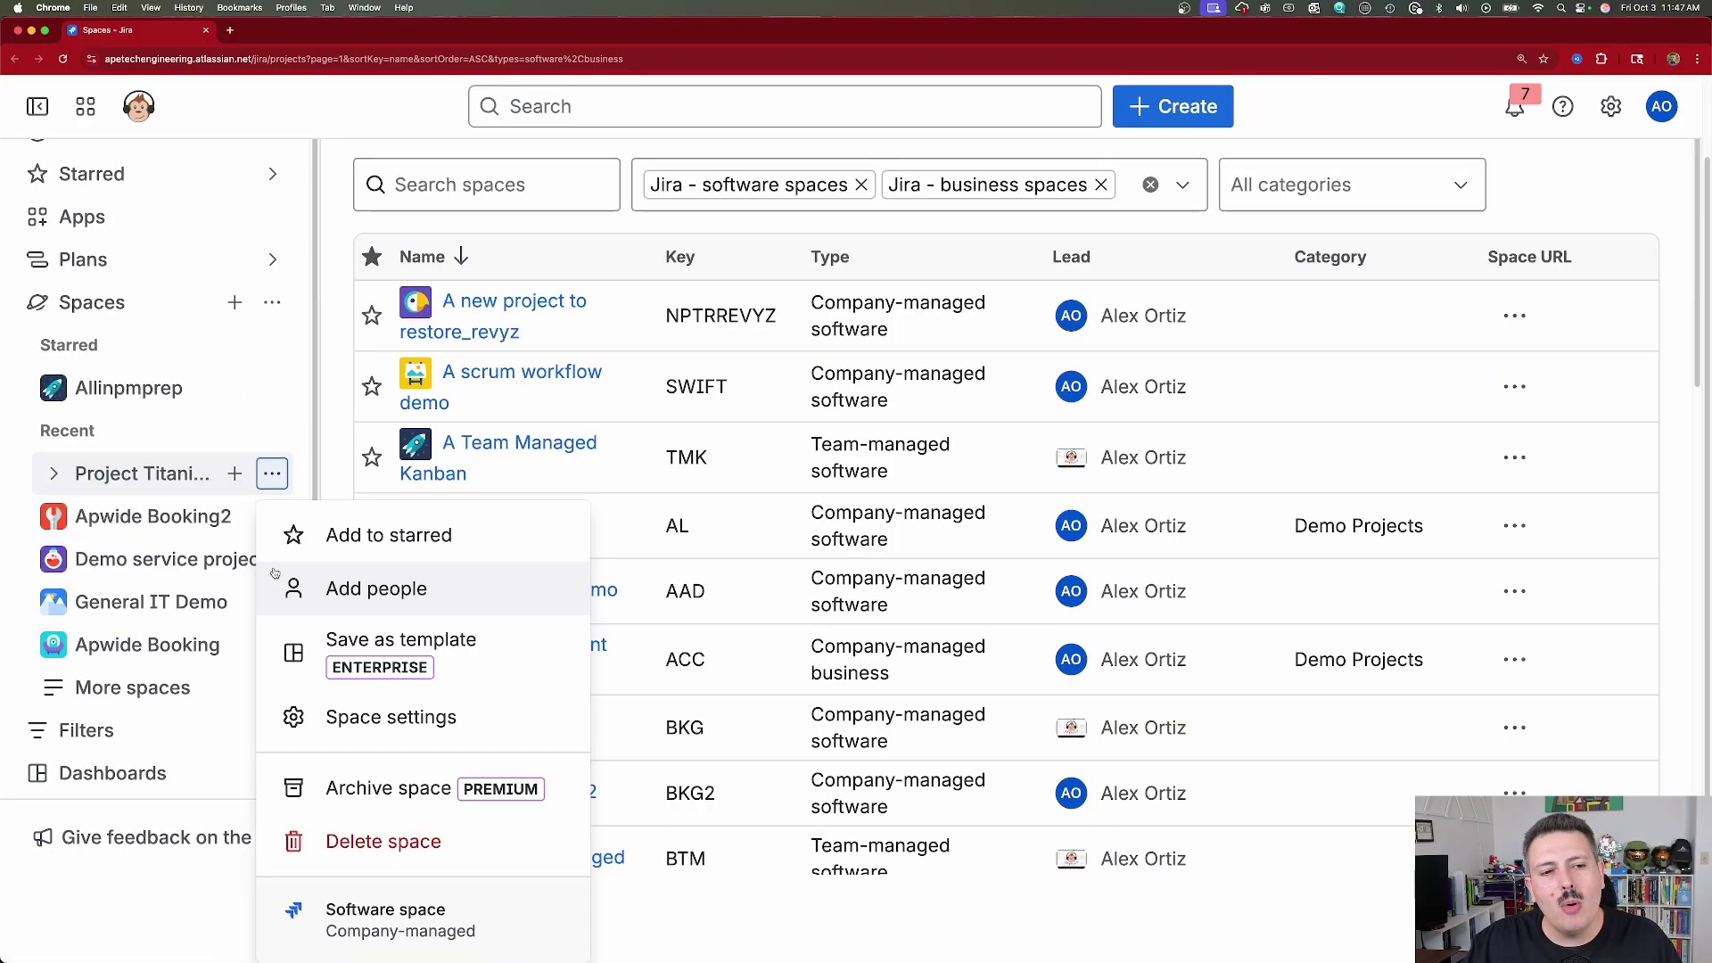
{"action": "left_click", "coordinate": [390, 721]}
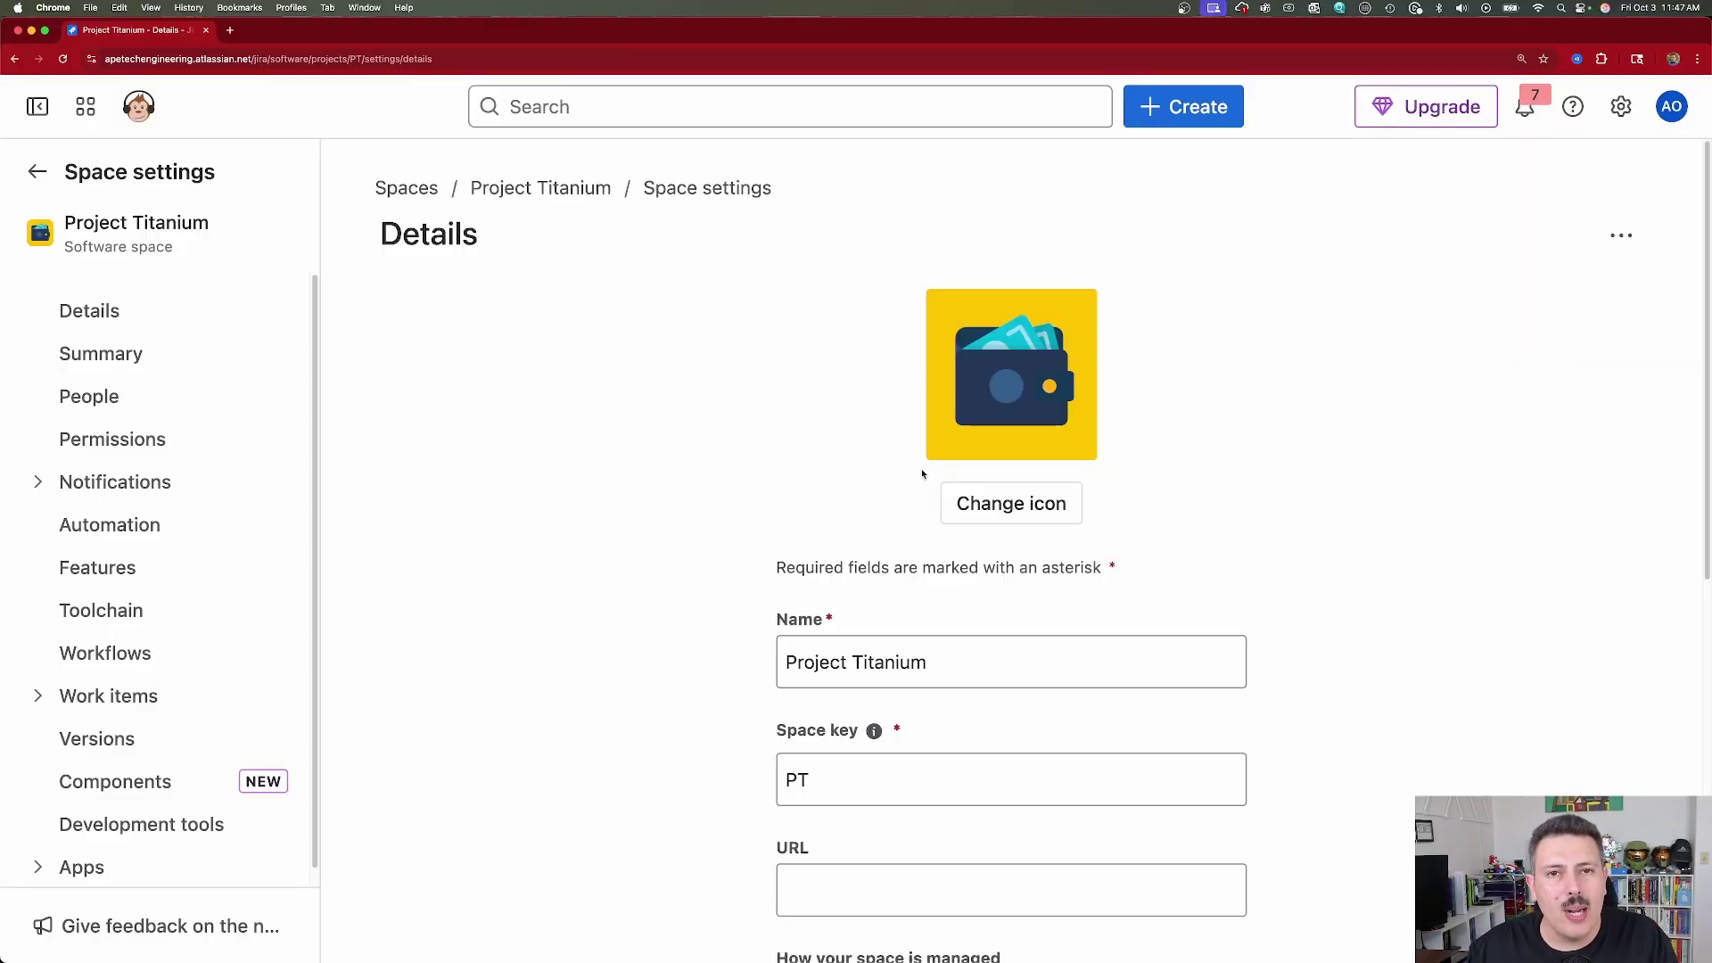
{"action": "left_click", "coordinate": [1619, 107]}
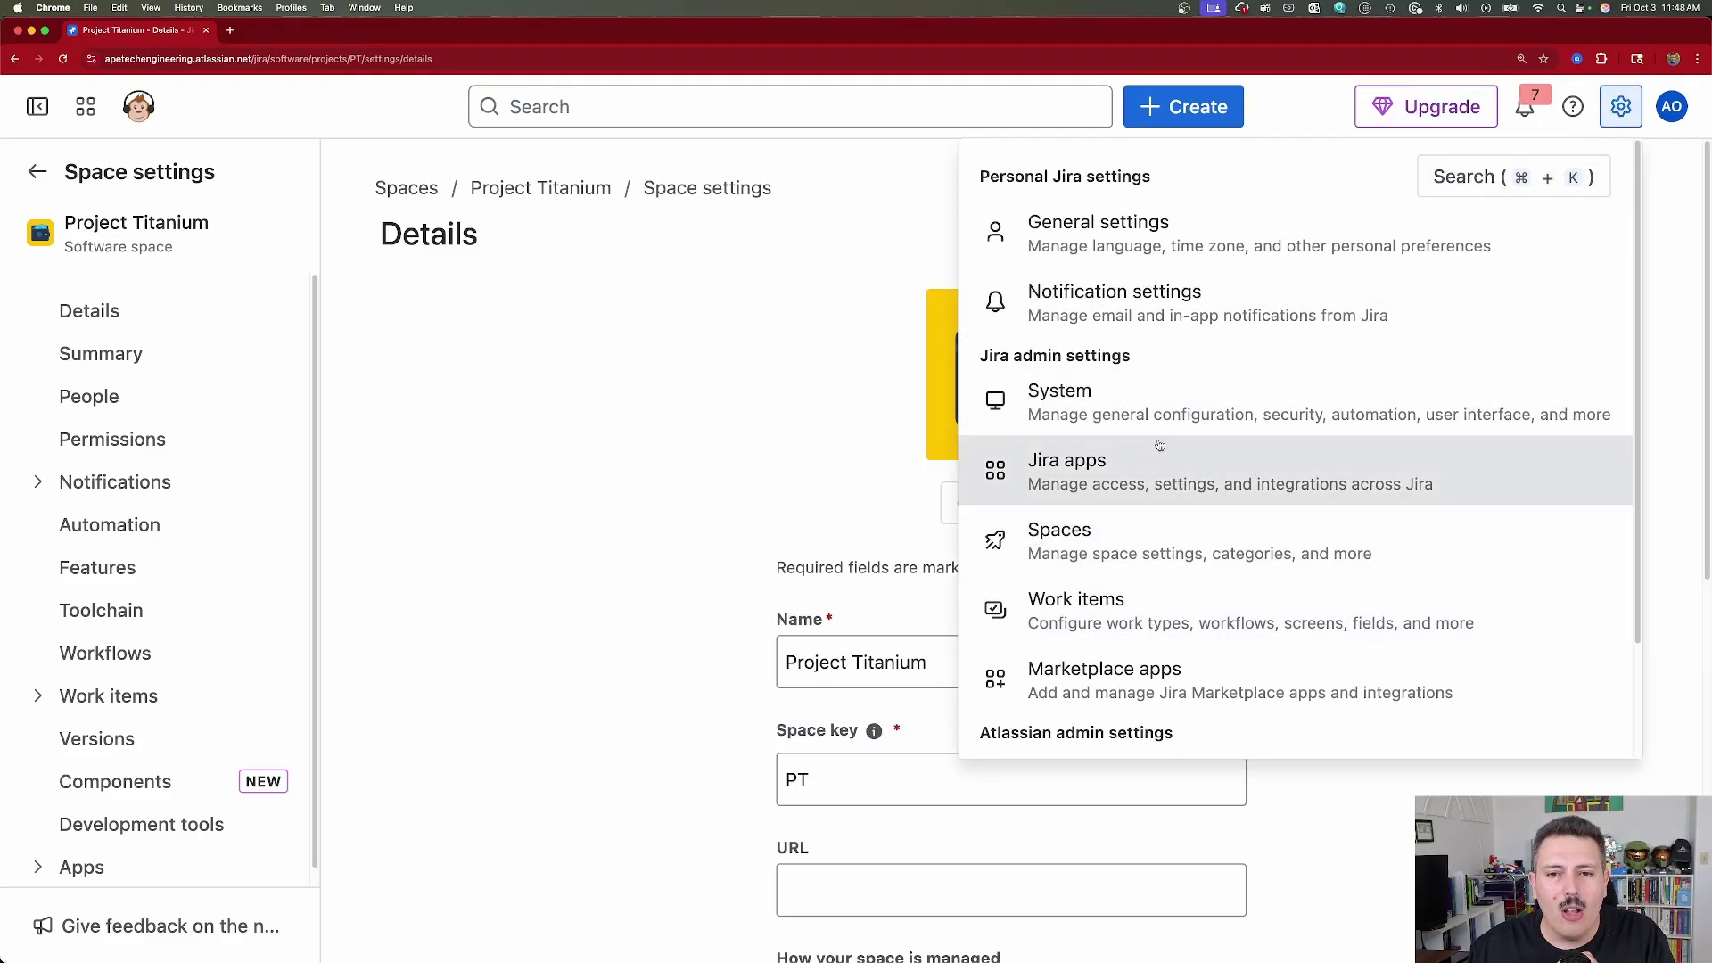
{"action": "left_click", "coordinate": [662, 480]}
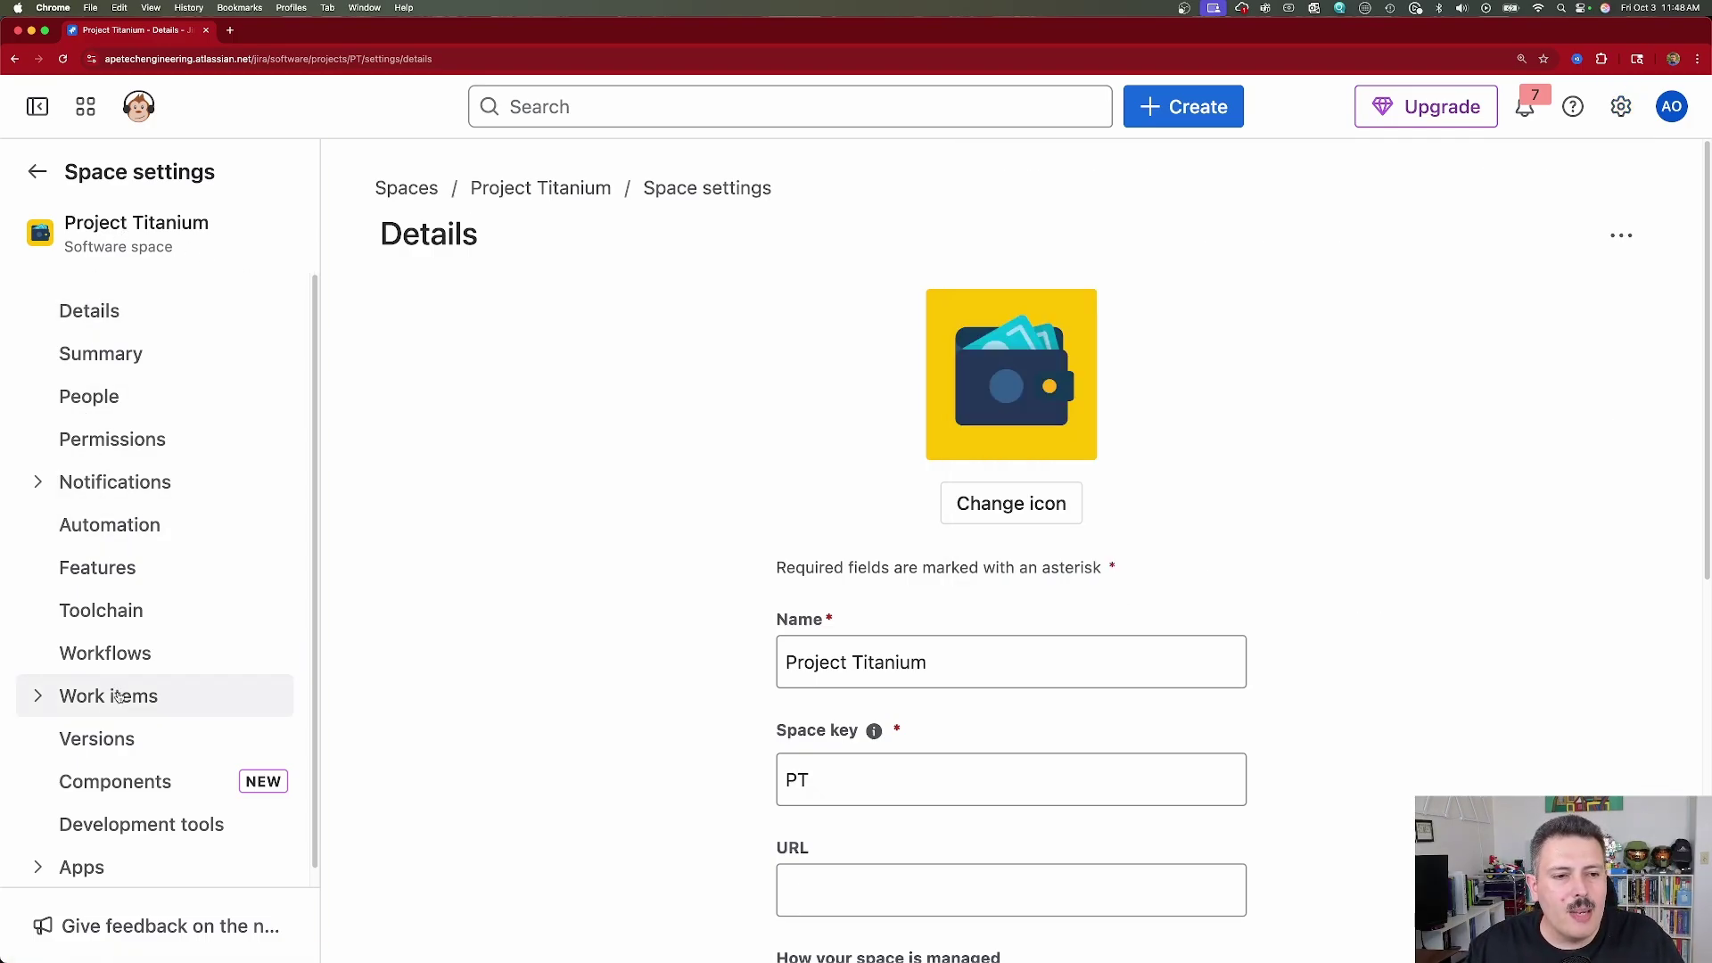
Step: Show the Workflows page in Project Titanium's space settings
{"action": "left_click", "coordinate": [103, 658]}
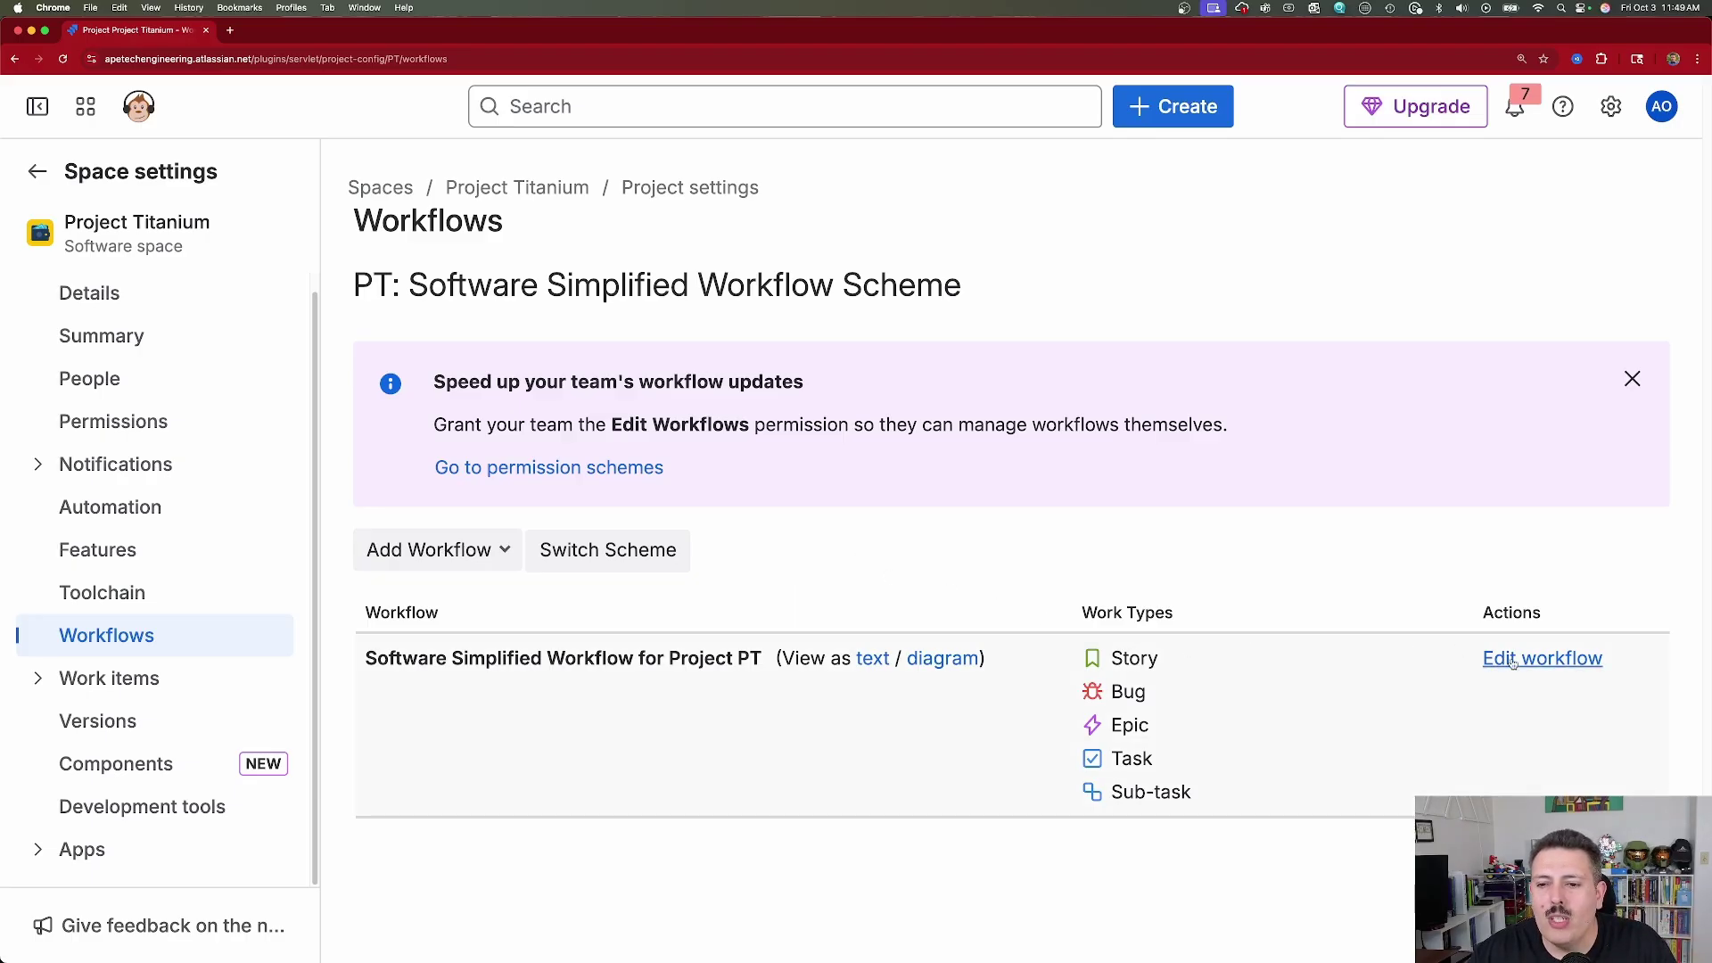
Step: Start editing the Software Simplified Workflow for Project PT
{"action": "left_click", "coordinate": [1553, 665]}
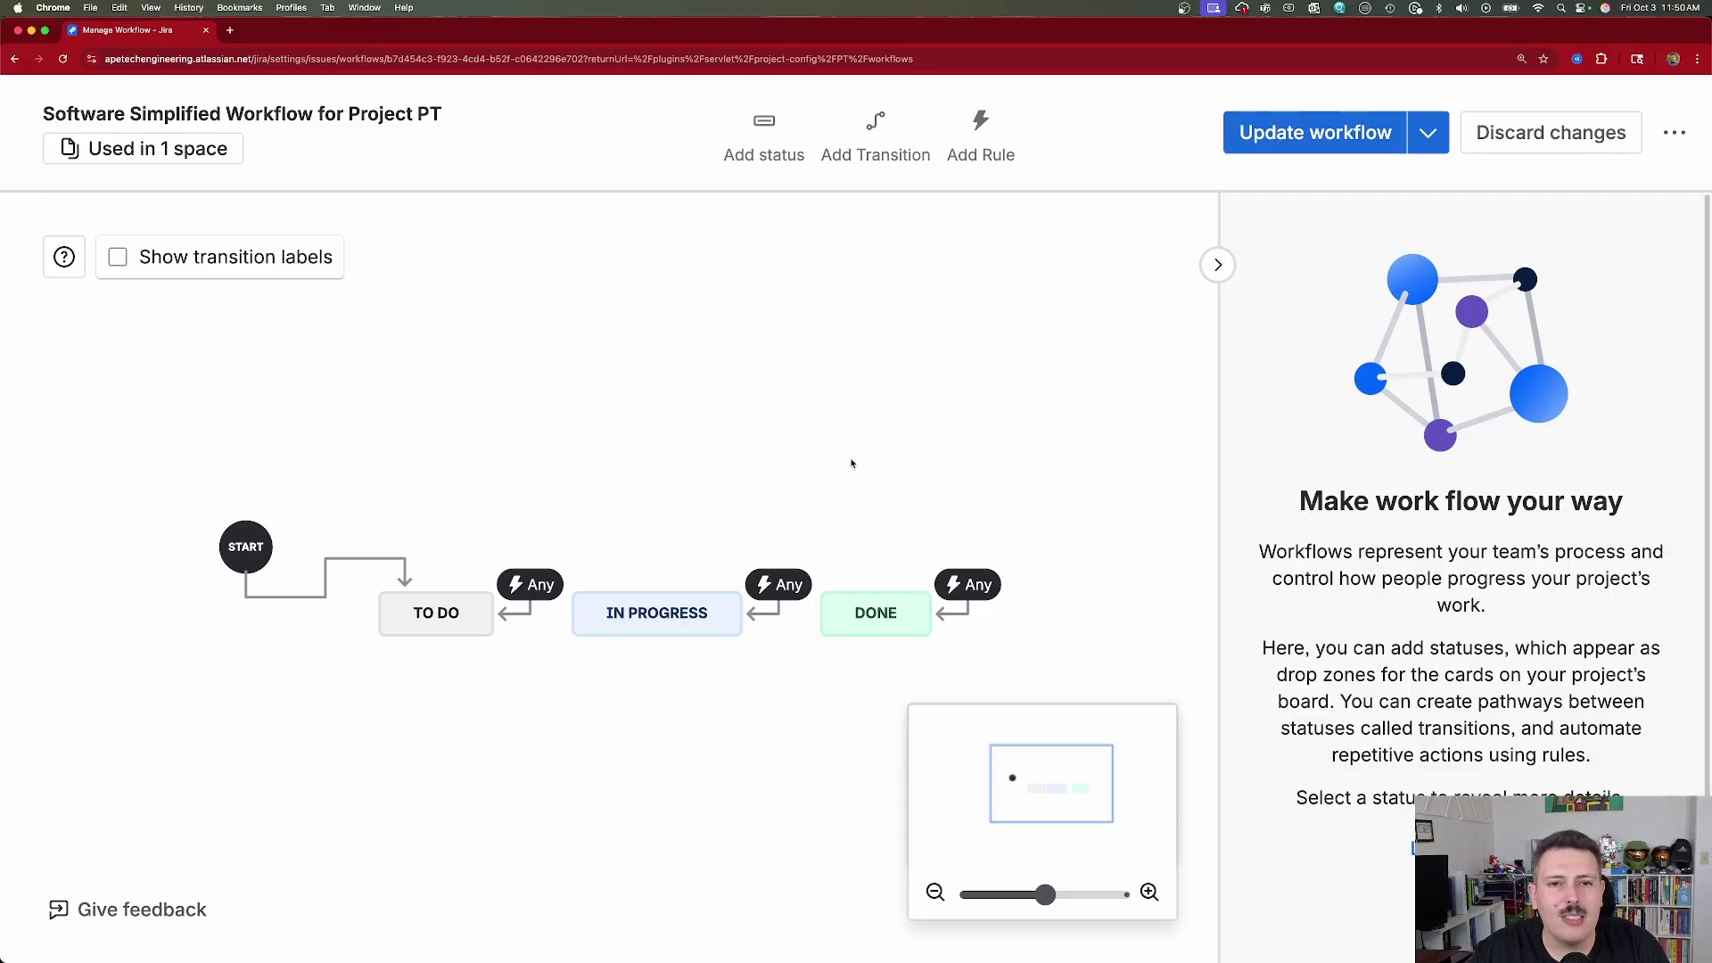
Step: Add the existing Accepted status to the workflow, reachable from any status
{"action": "left_click", "coordinate": [755, 127]}
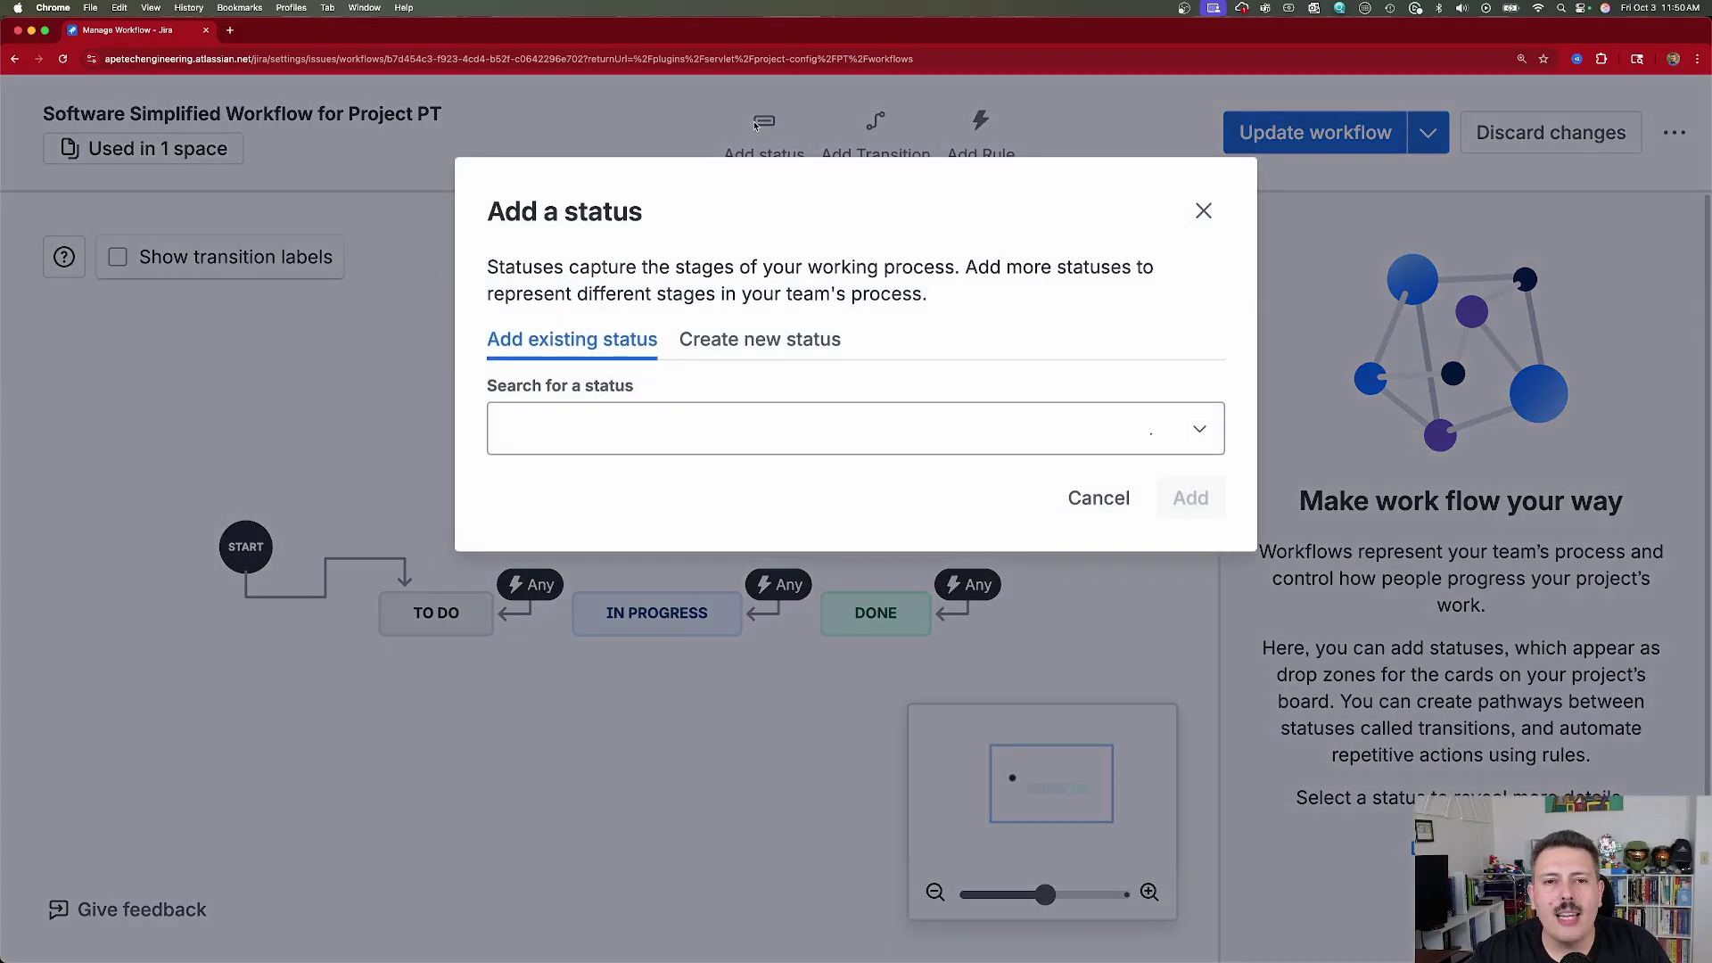
{"action": "left_click", "coordinate": [657, 416]}
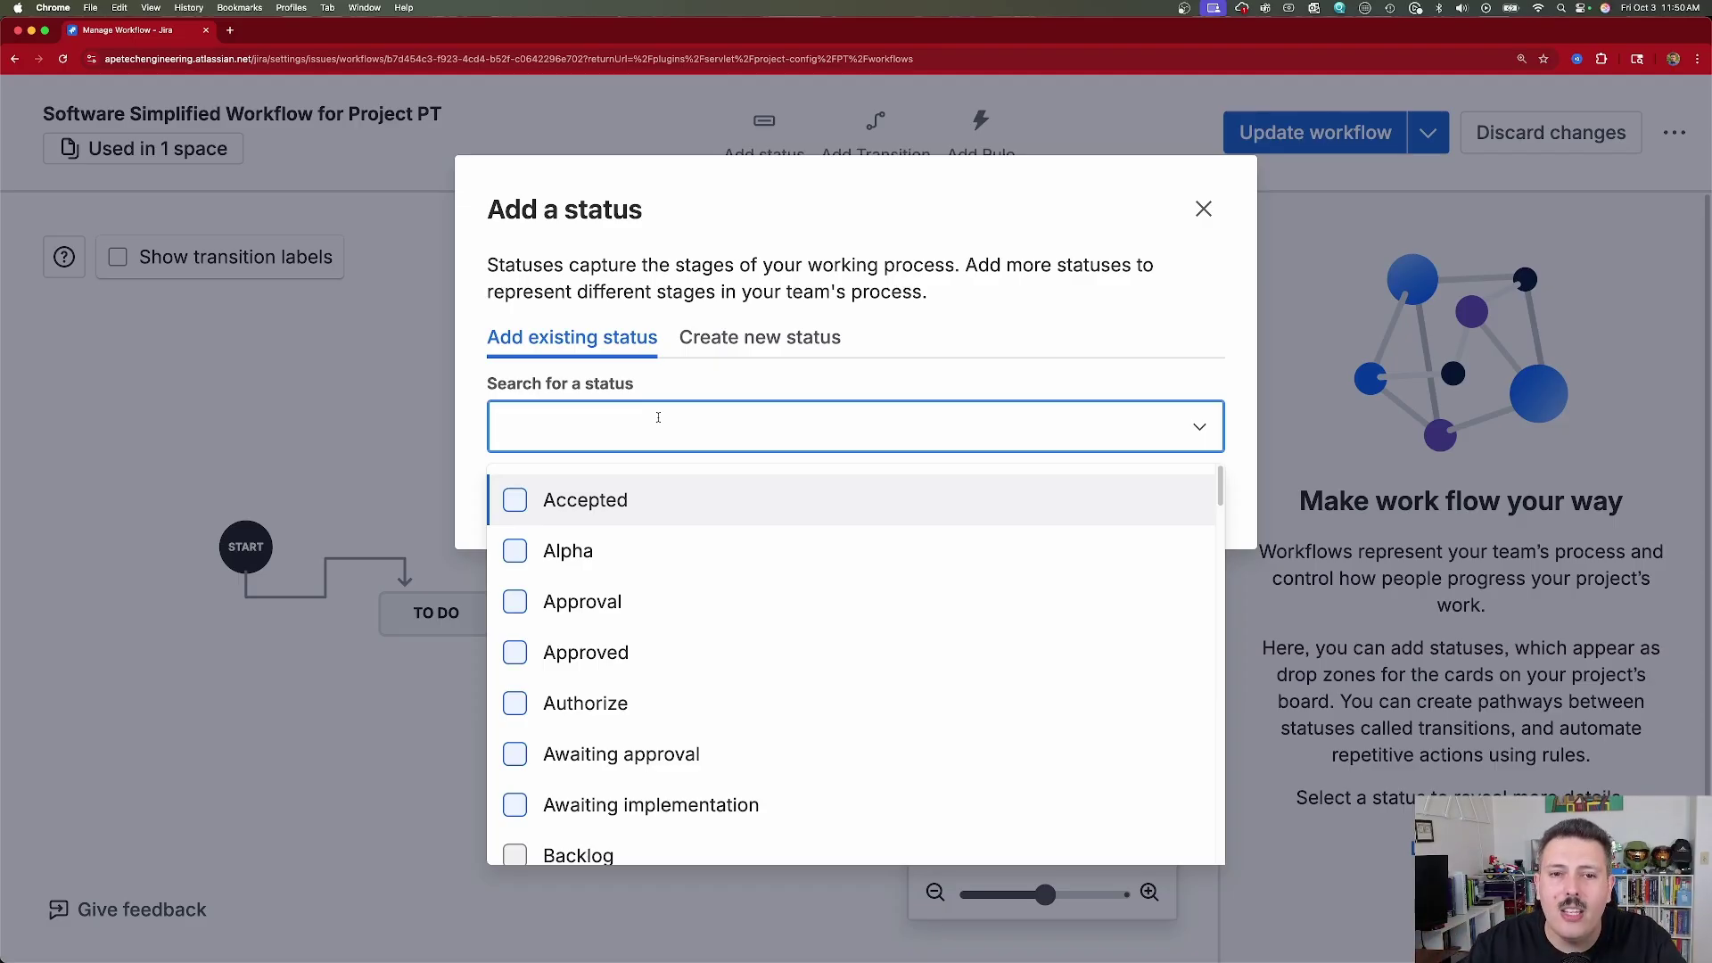
{"action": "left_click", "coordinate": [619, 507]}
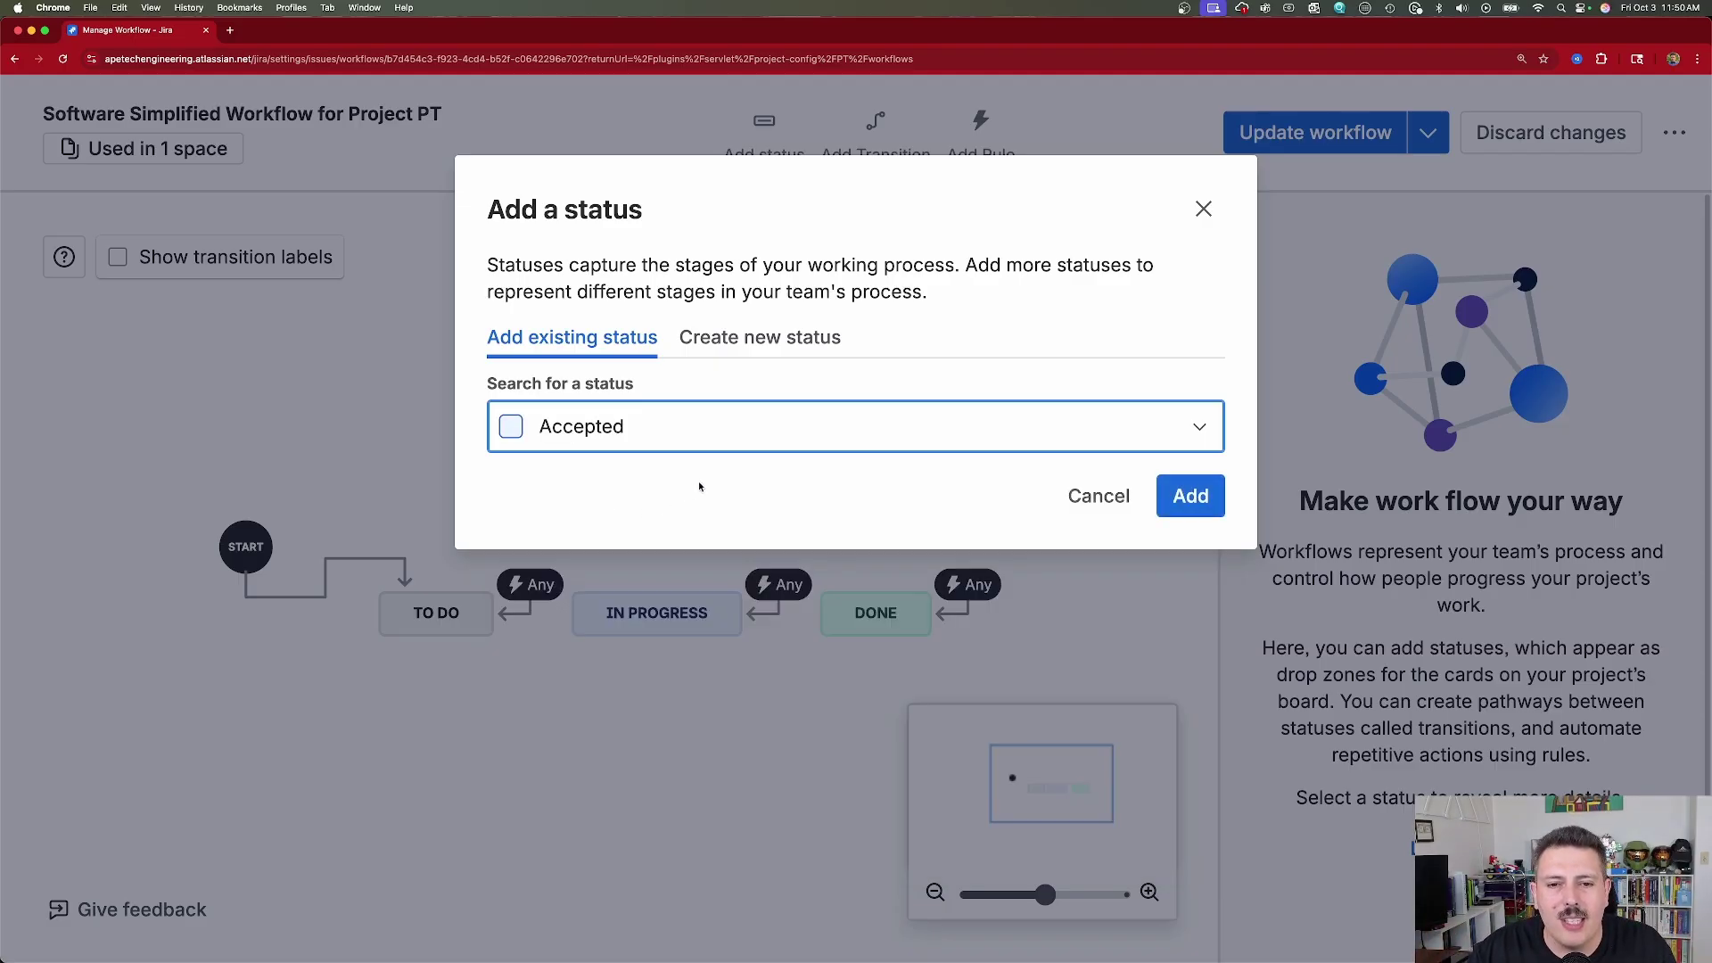
{"action": "left_click", "coordinate": [1191, 495]}
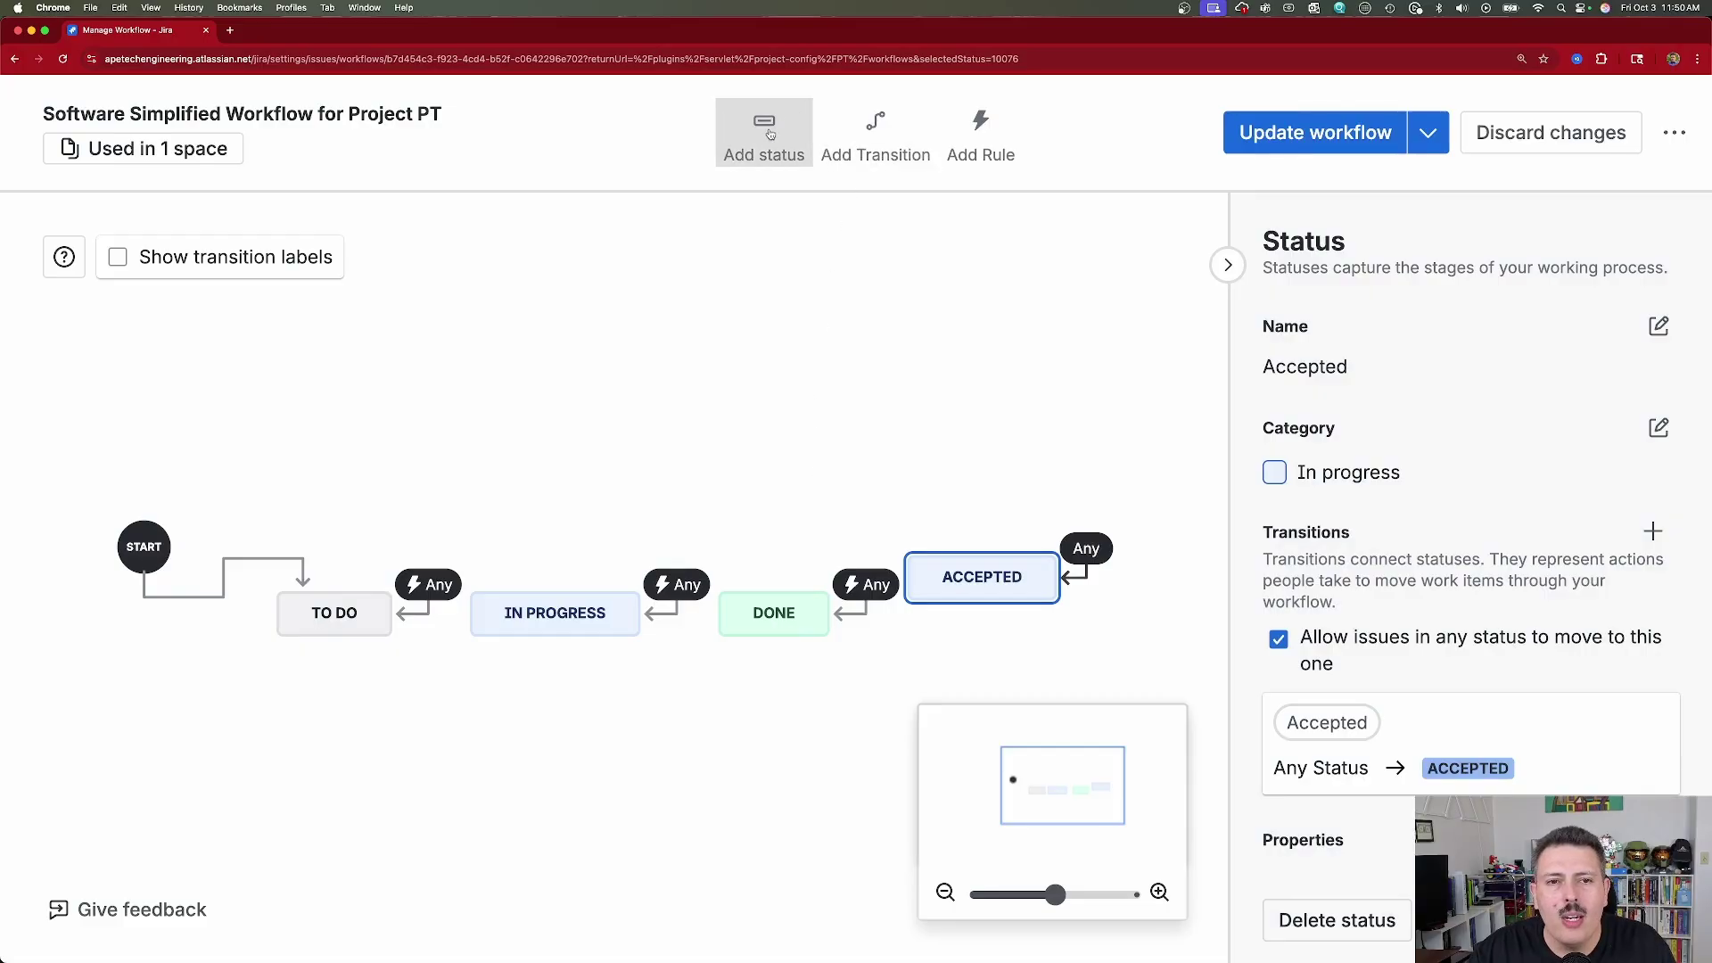
Step: Create a brand-new status named 'Cancelled', choose the Done category, then close the form
{"action": "left_click", "coordinate": [769, 133]}
{"action": "left_click", "coordinate": [753, 353]}
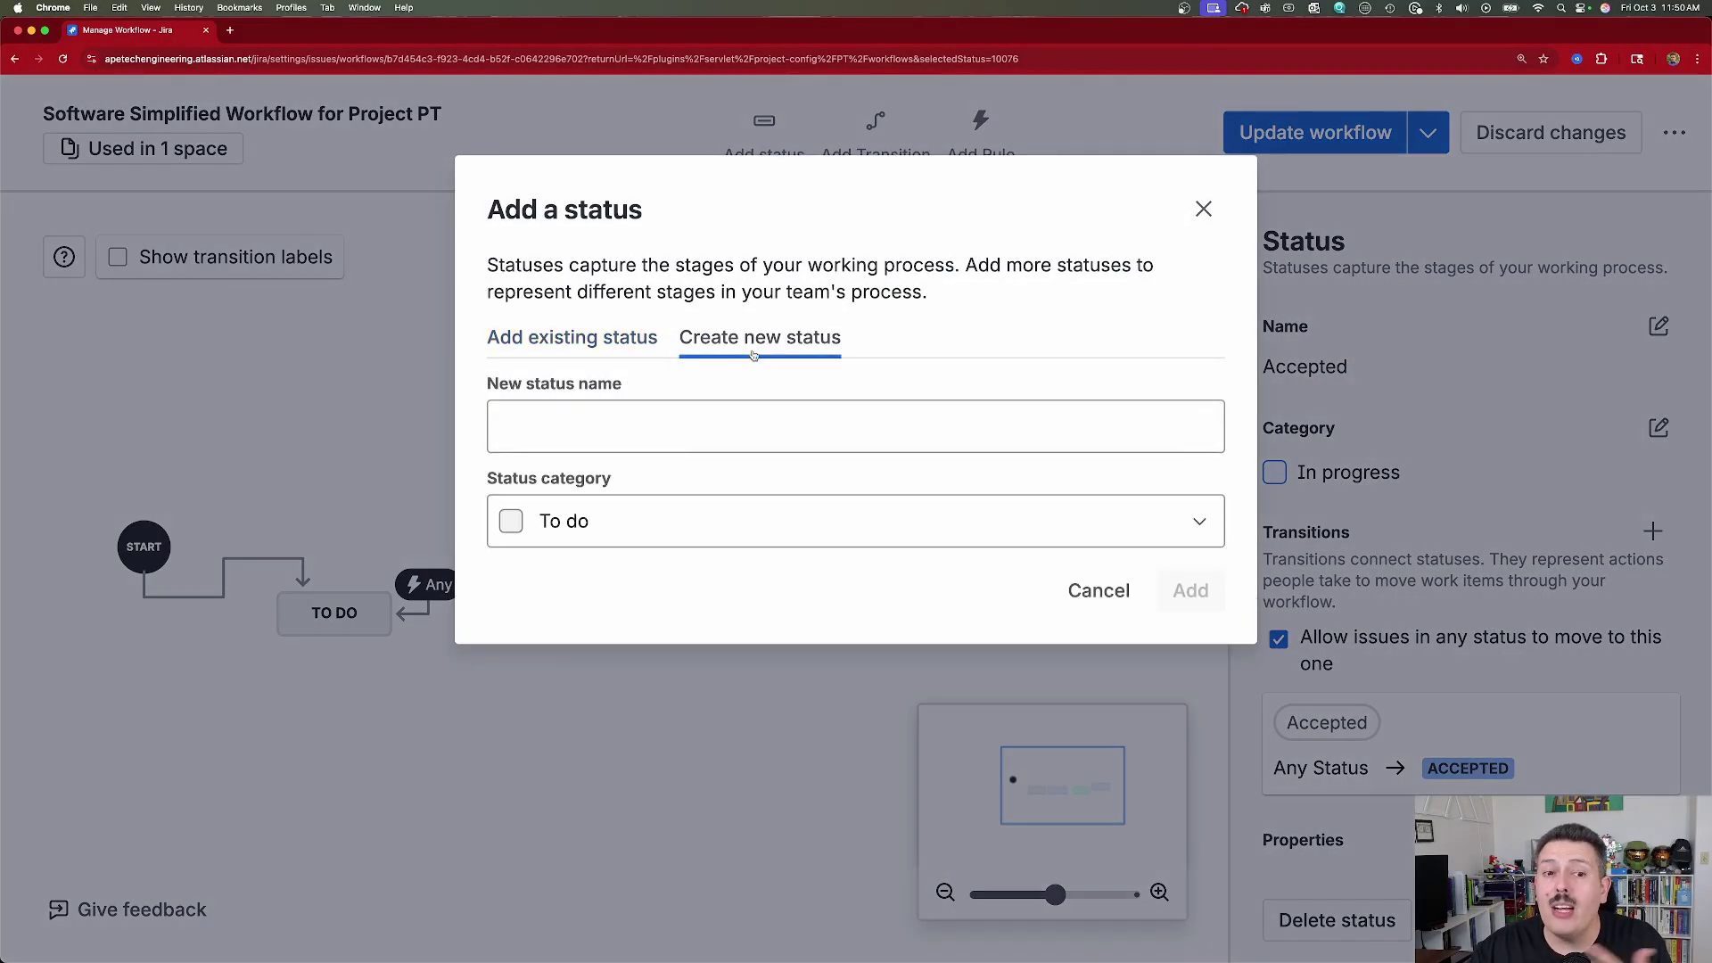
{"action": "left_click", "coordinate": [662, 434]}
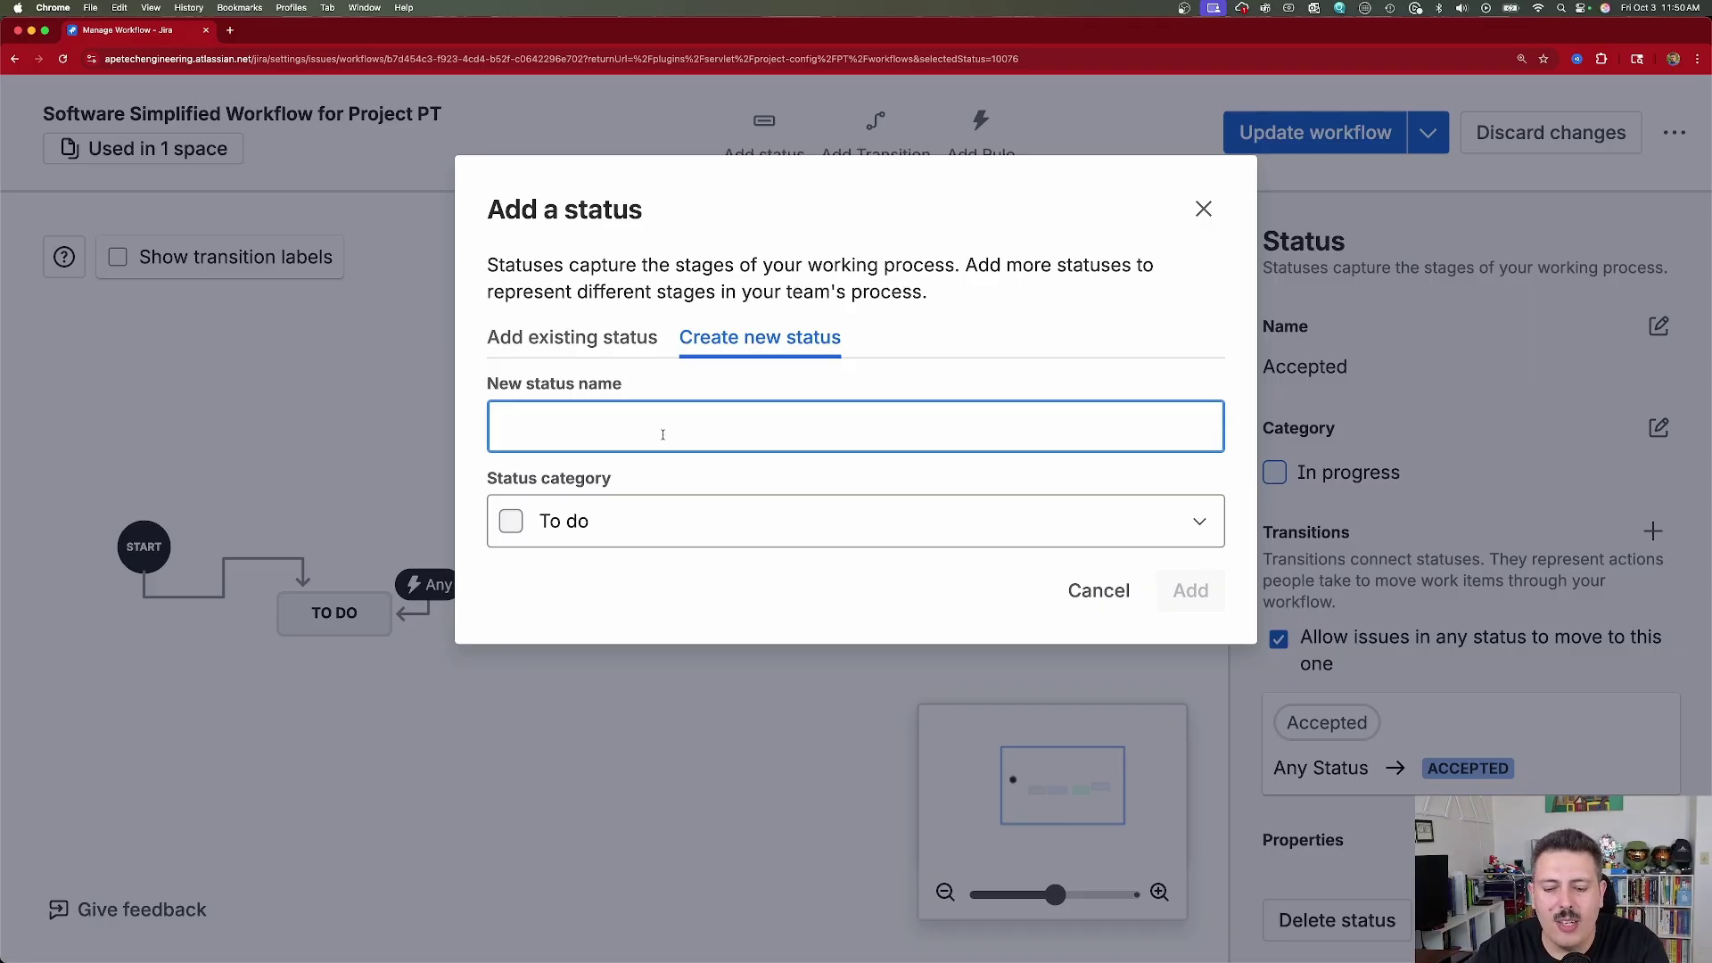
{"action": "type", "text": "Cancelled"}
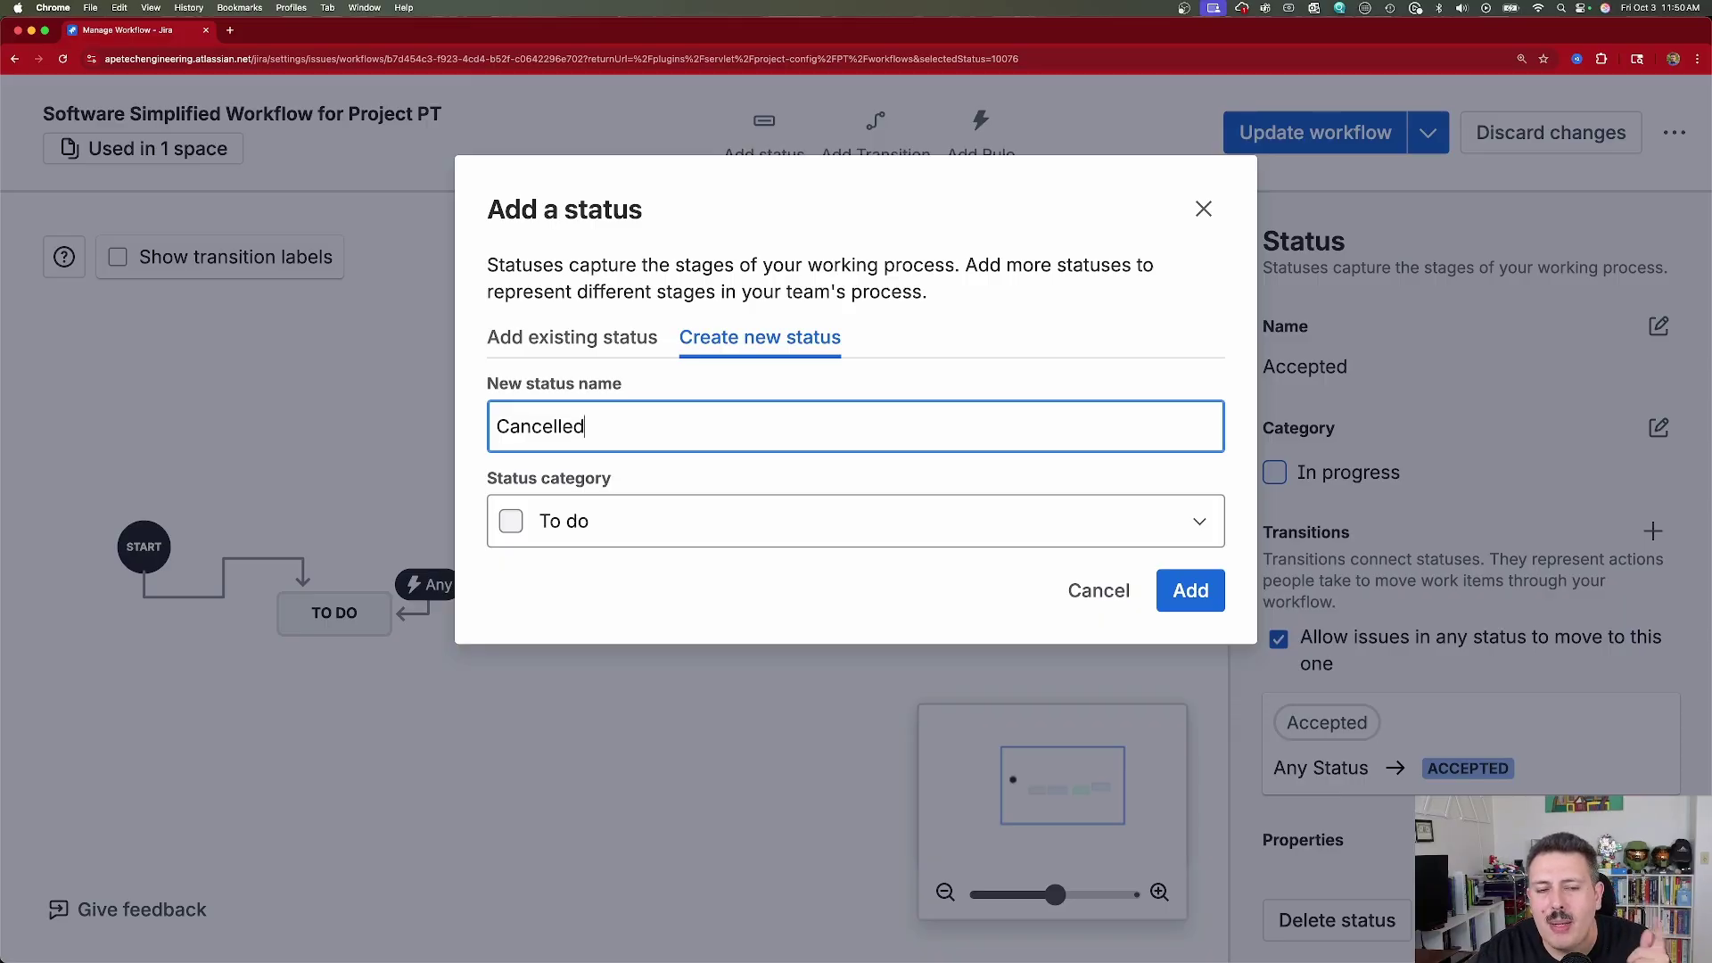
{"action": "key", "text": "Return"}
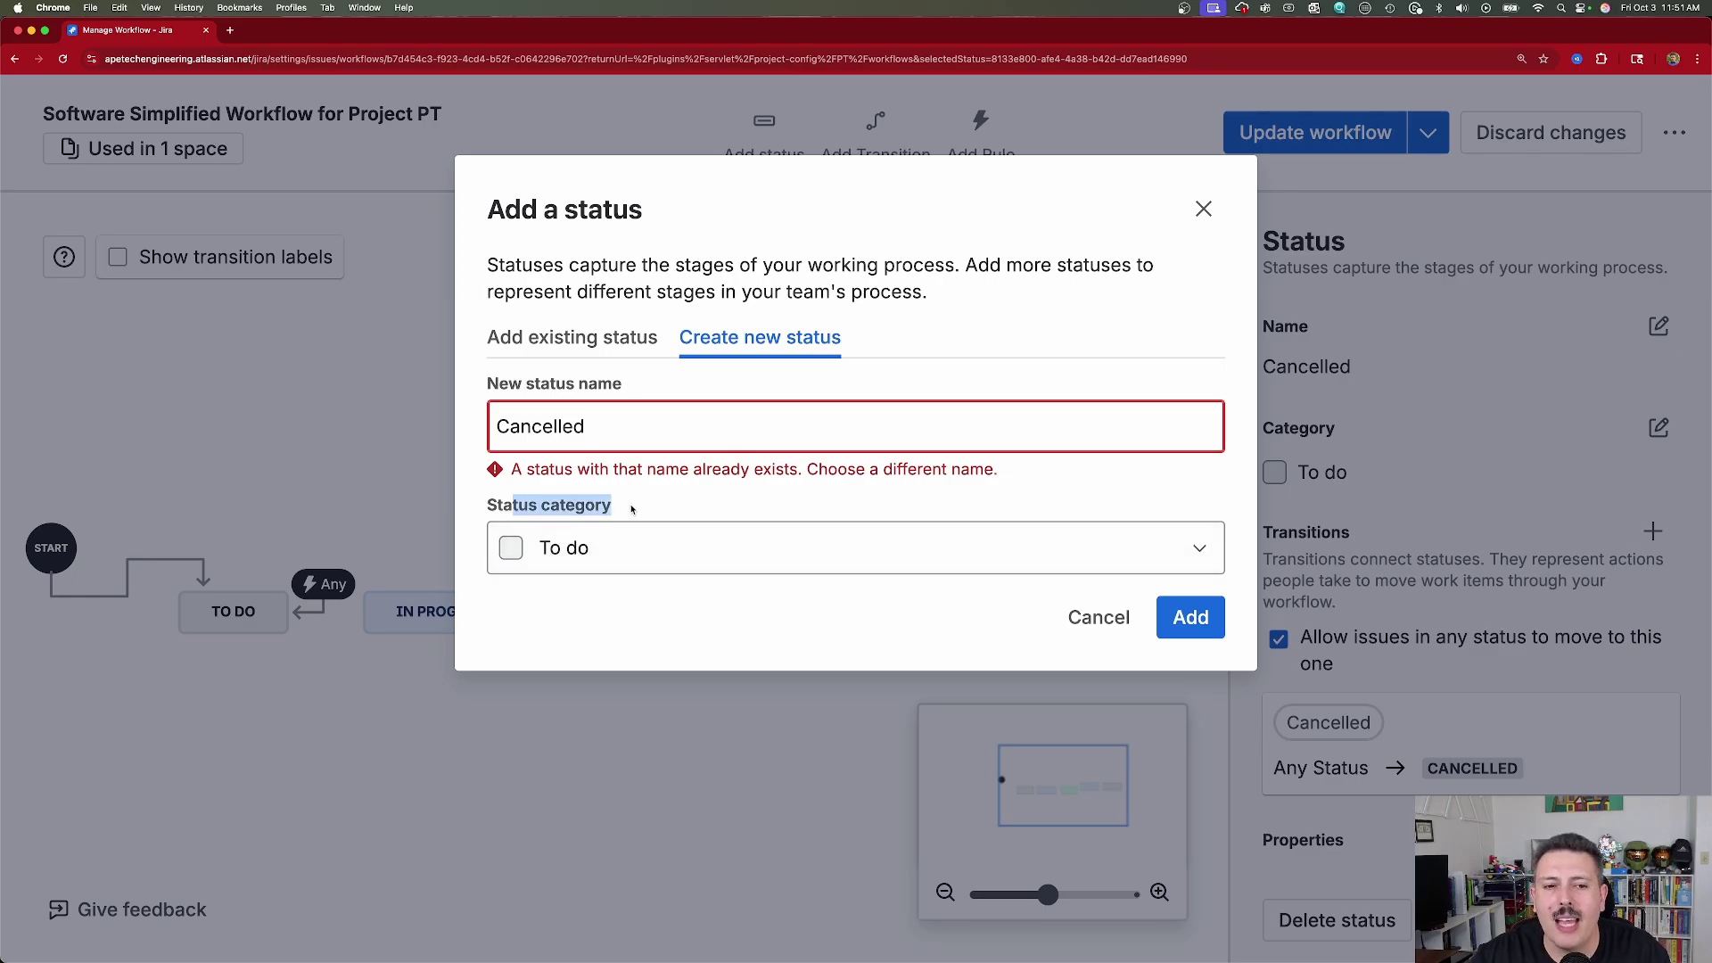
{"action": "left_click", "coordinate": [658, 548]}
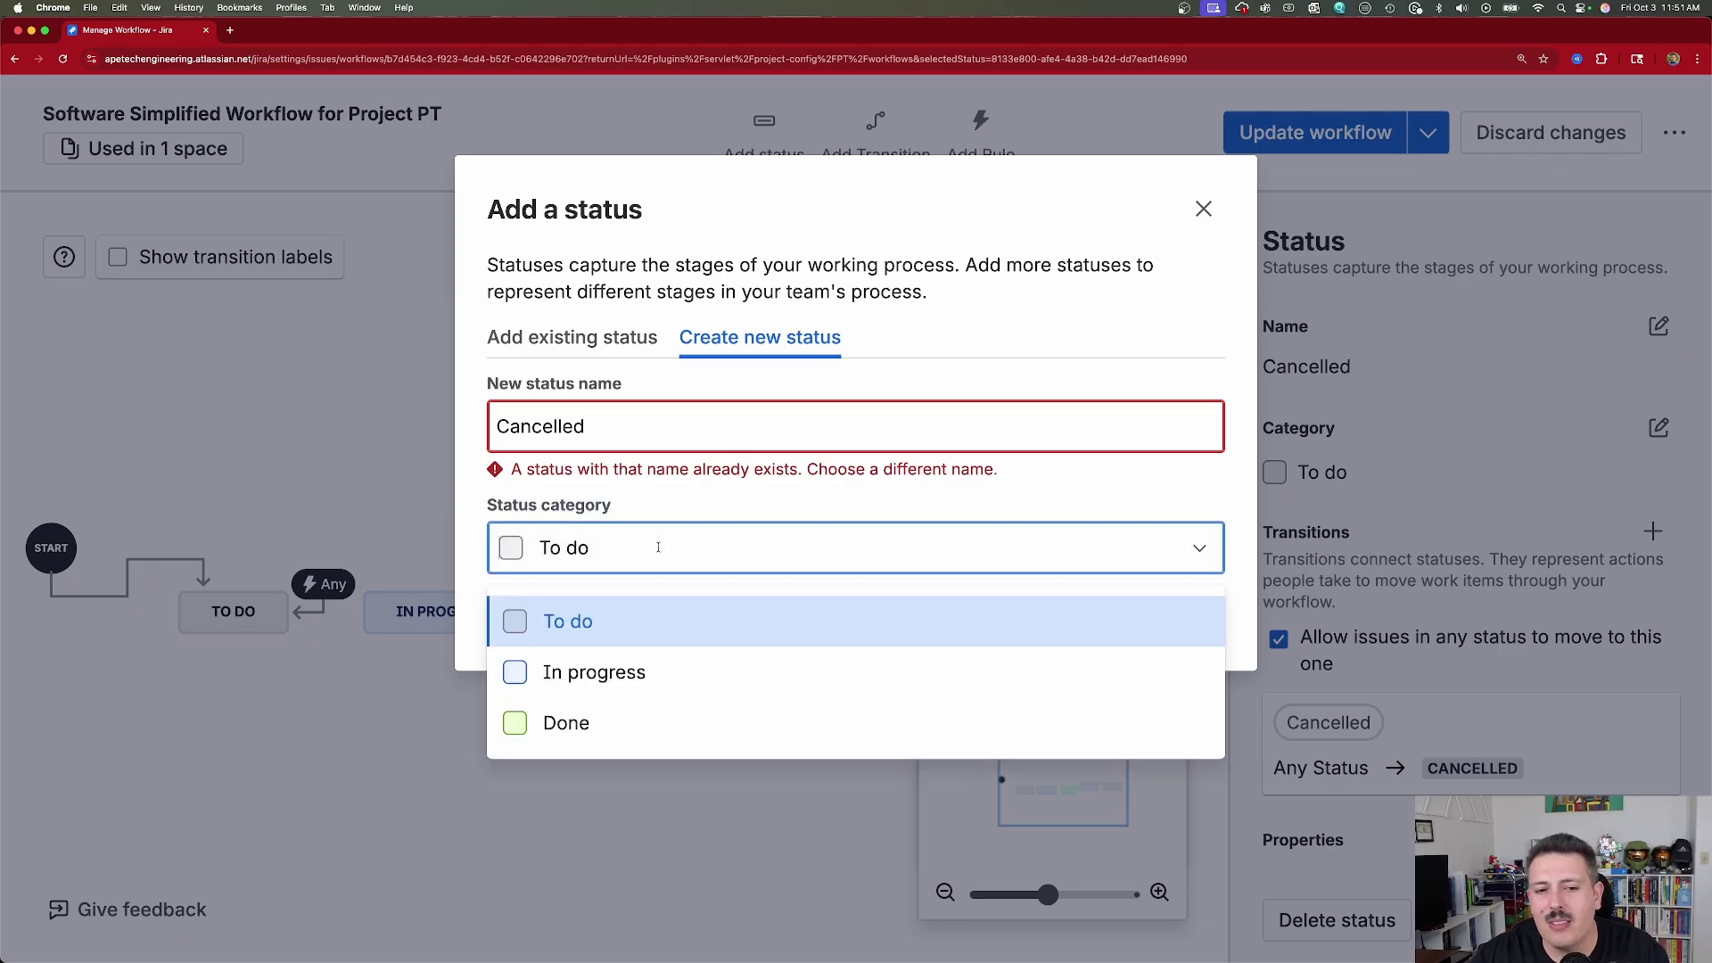
{"action": "left_click", "coordinate": [671, 736]}
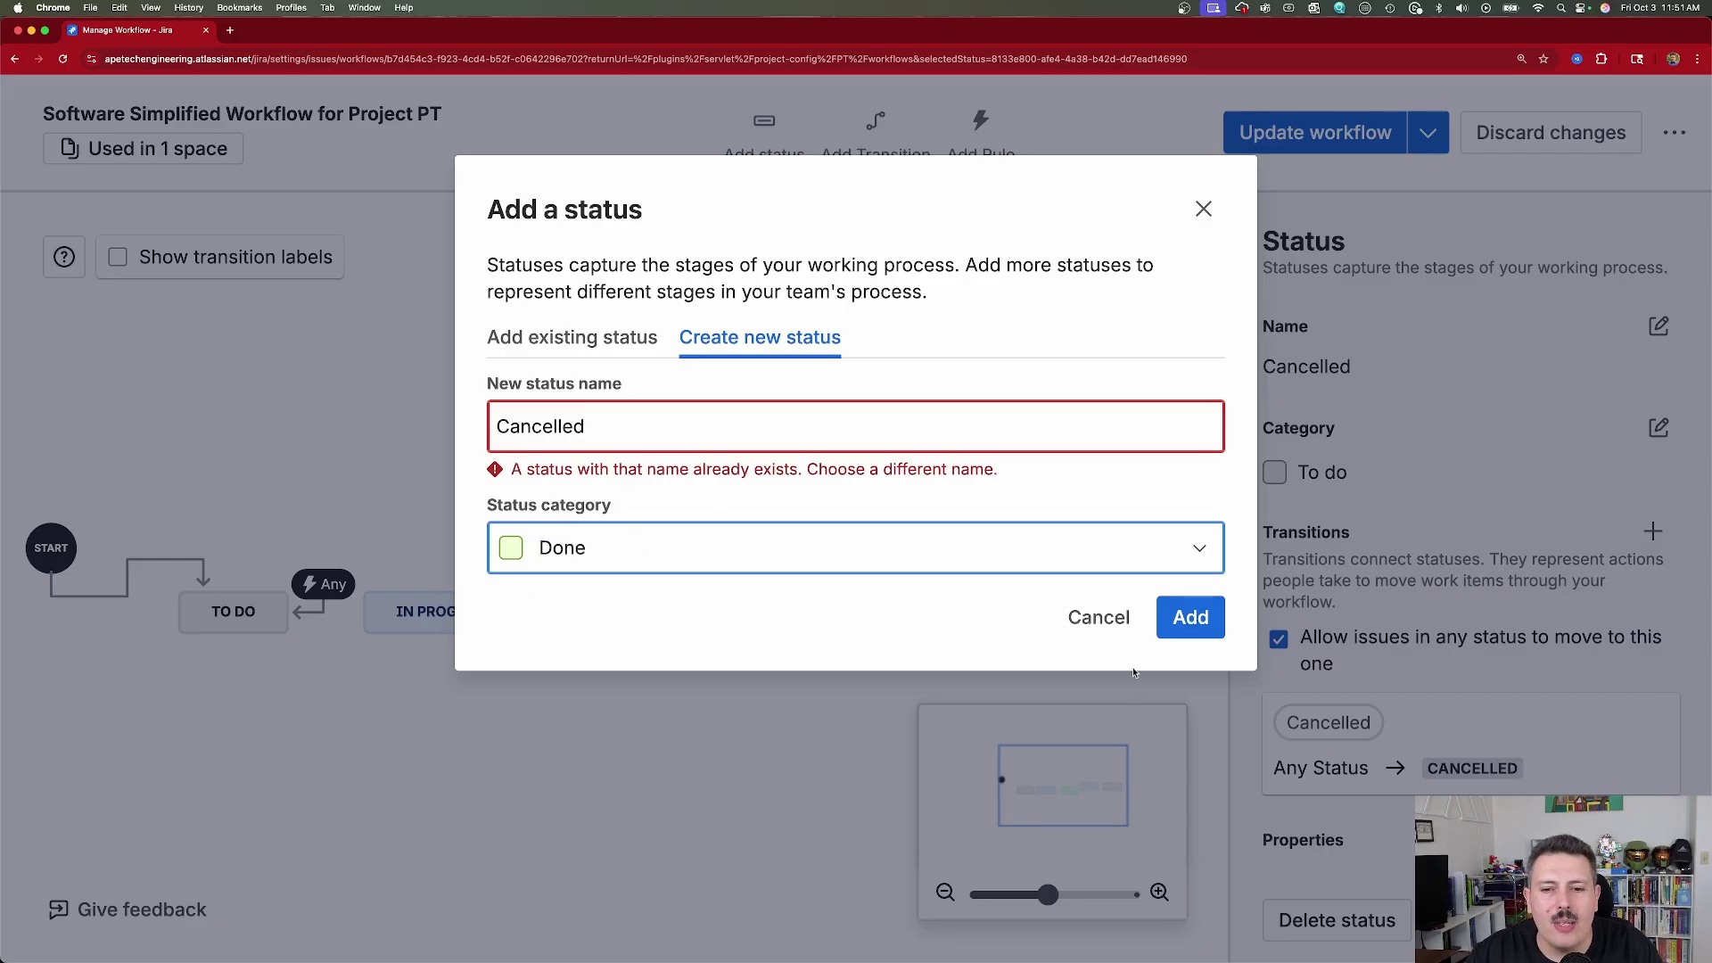
{"action": "left_click", "coordinate": [1122, 624]}
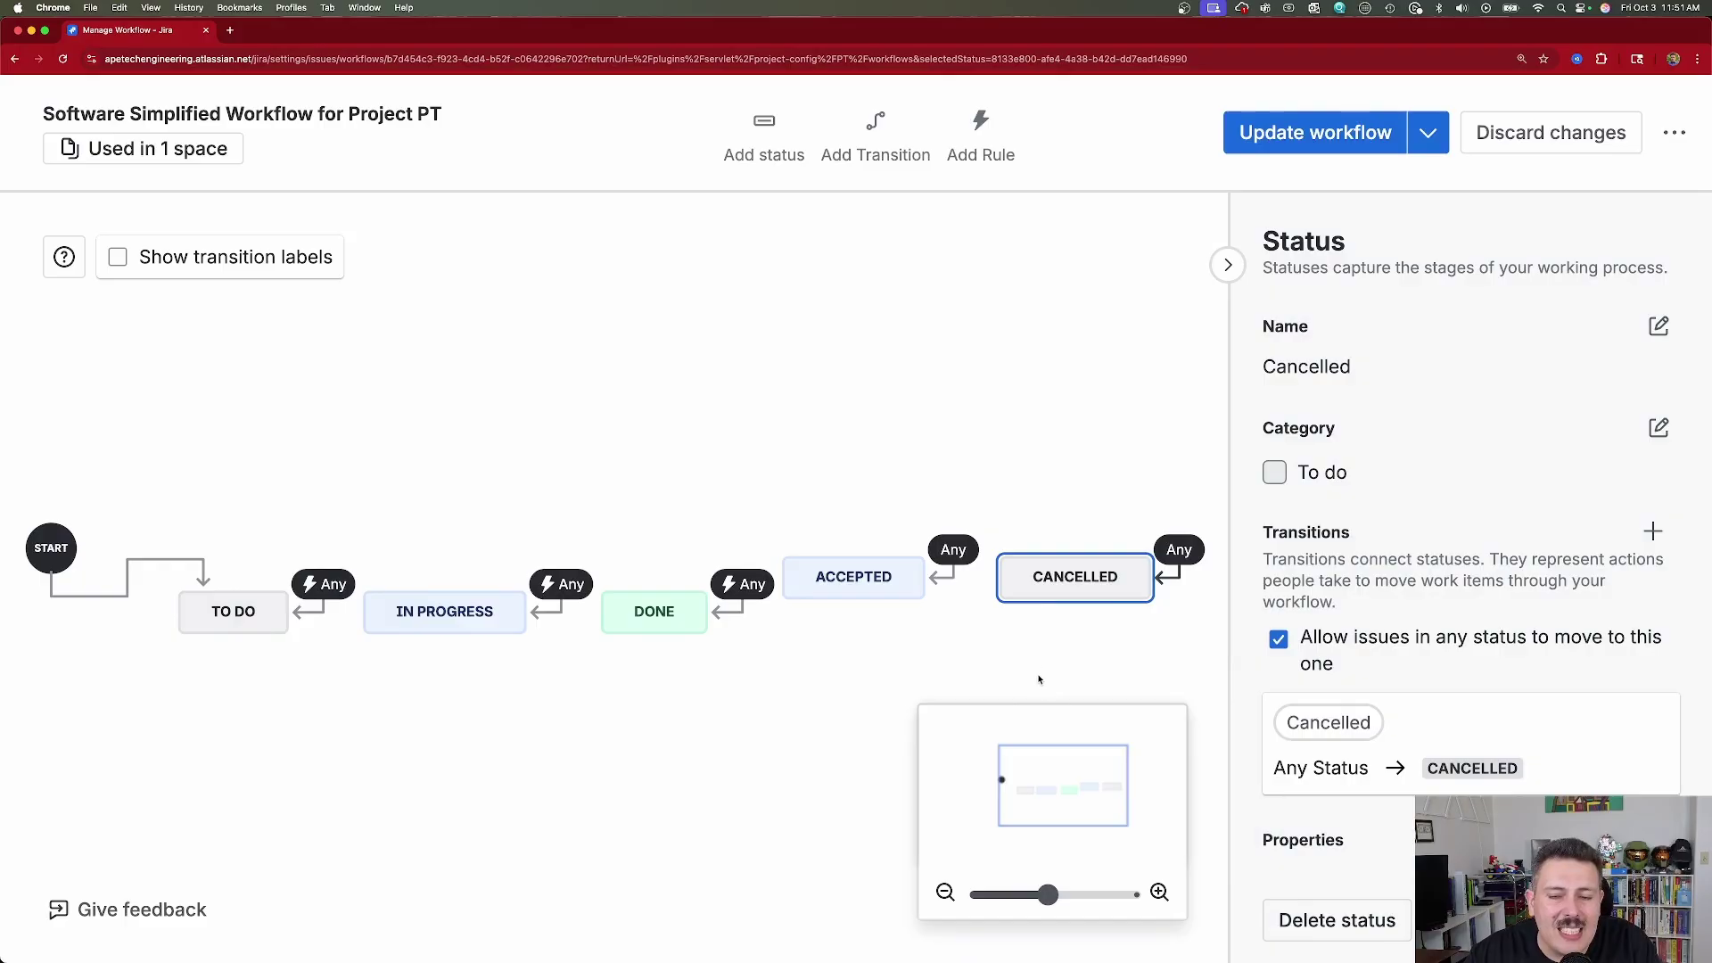
Step: Set the Cancelled status's category to Done
{"action": "mouse_move", "coordinate": [1072, 588]}
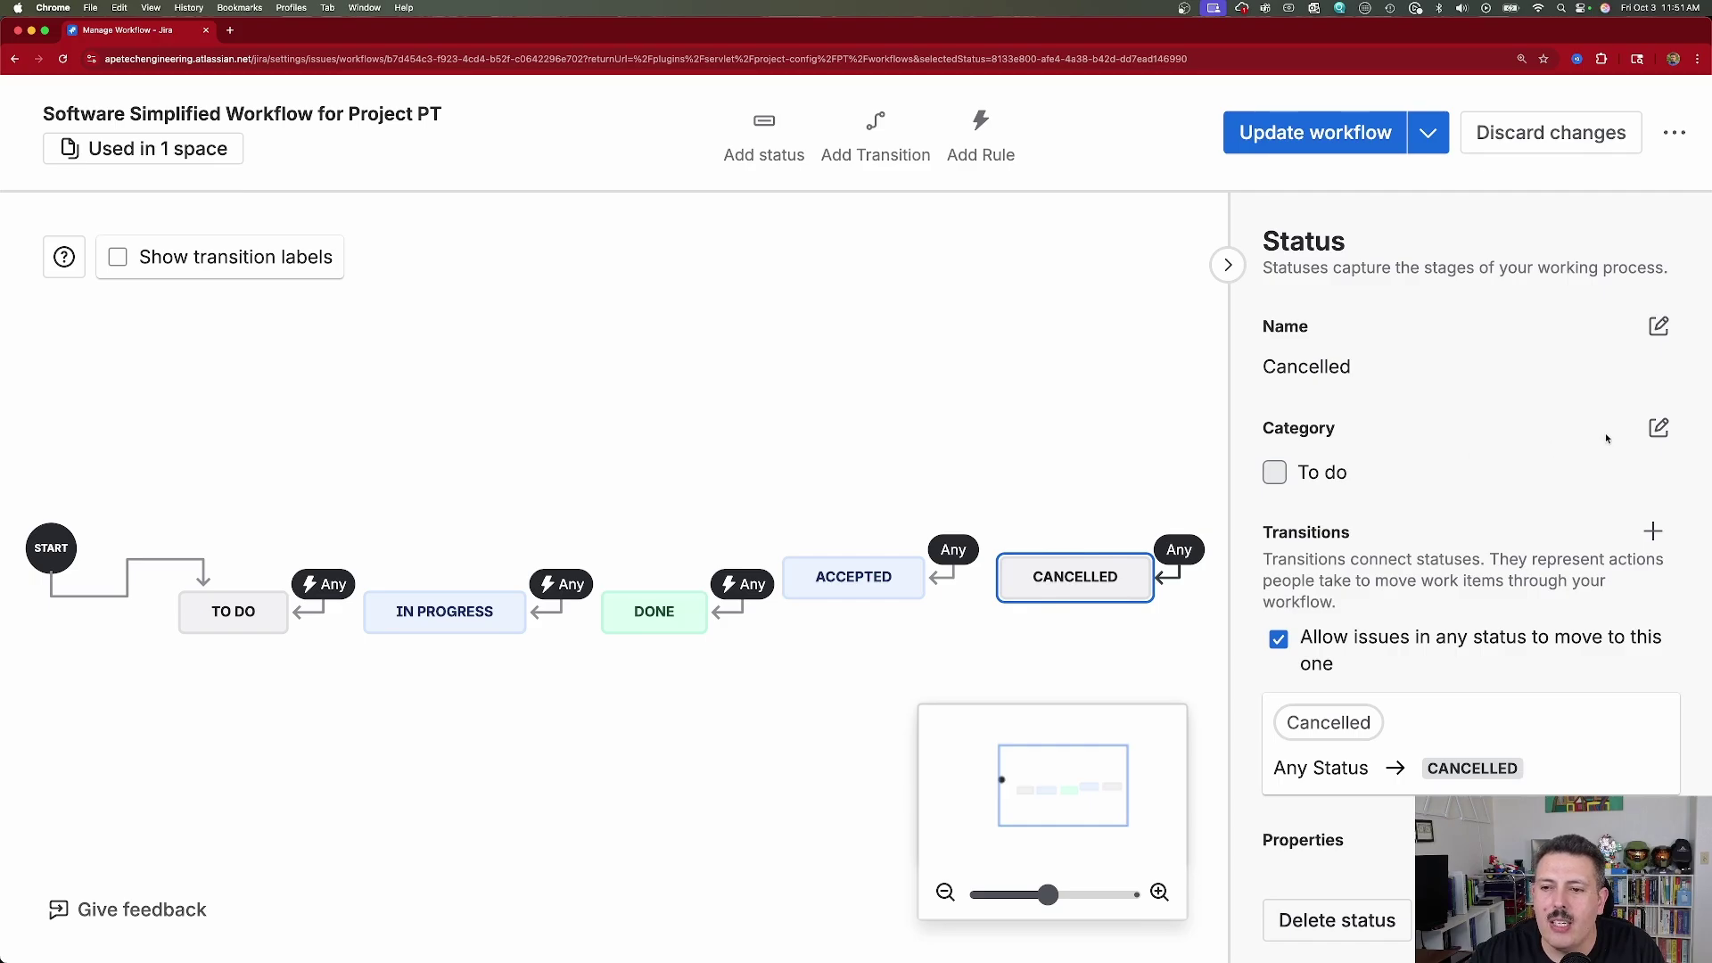
{"action": "left_click", "coordinate": [1657, 427]}
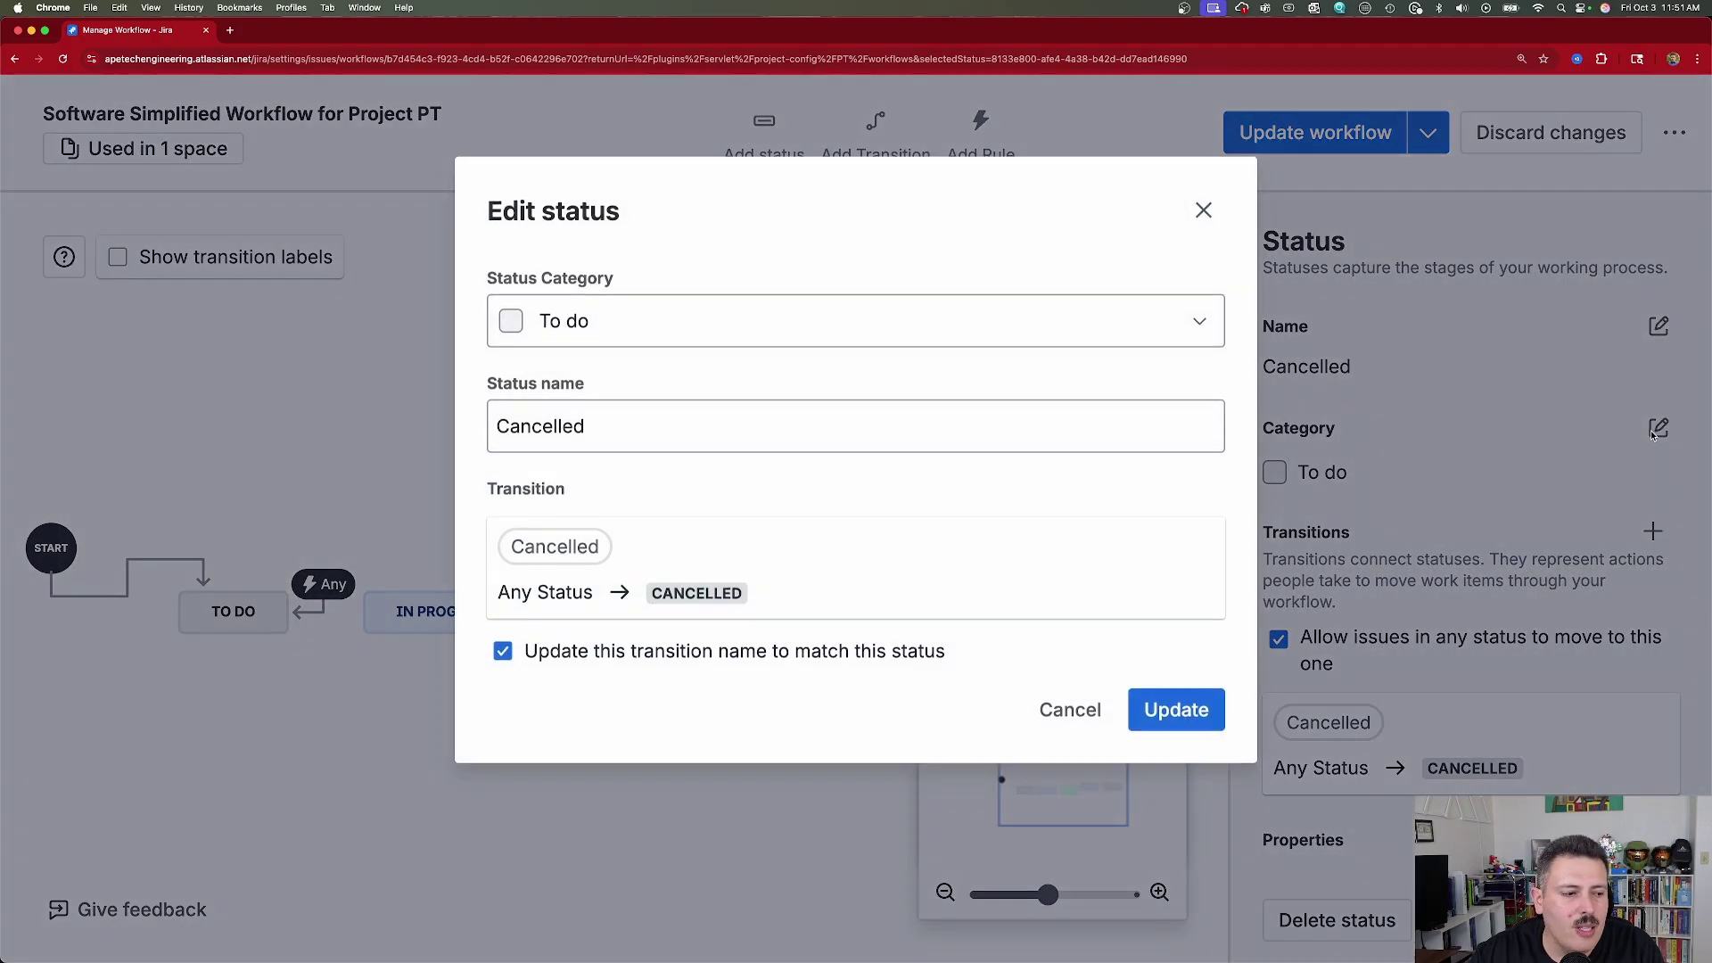
{"action": "left_click", "coordinate": [607, 344]}
{"action": "left_click", "coordinate": [585, 493]}
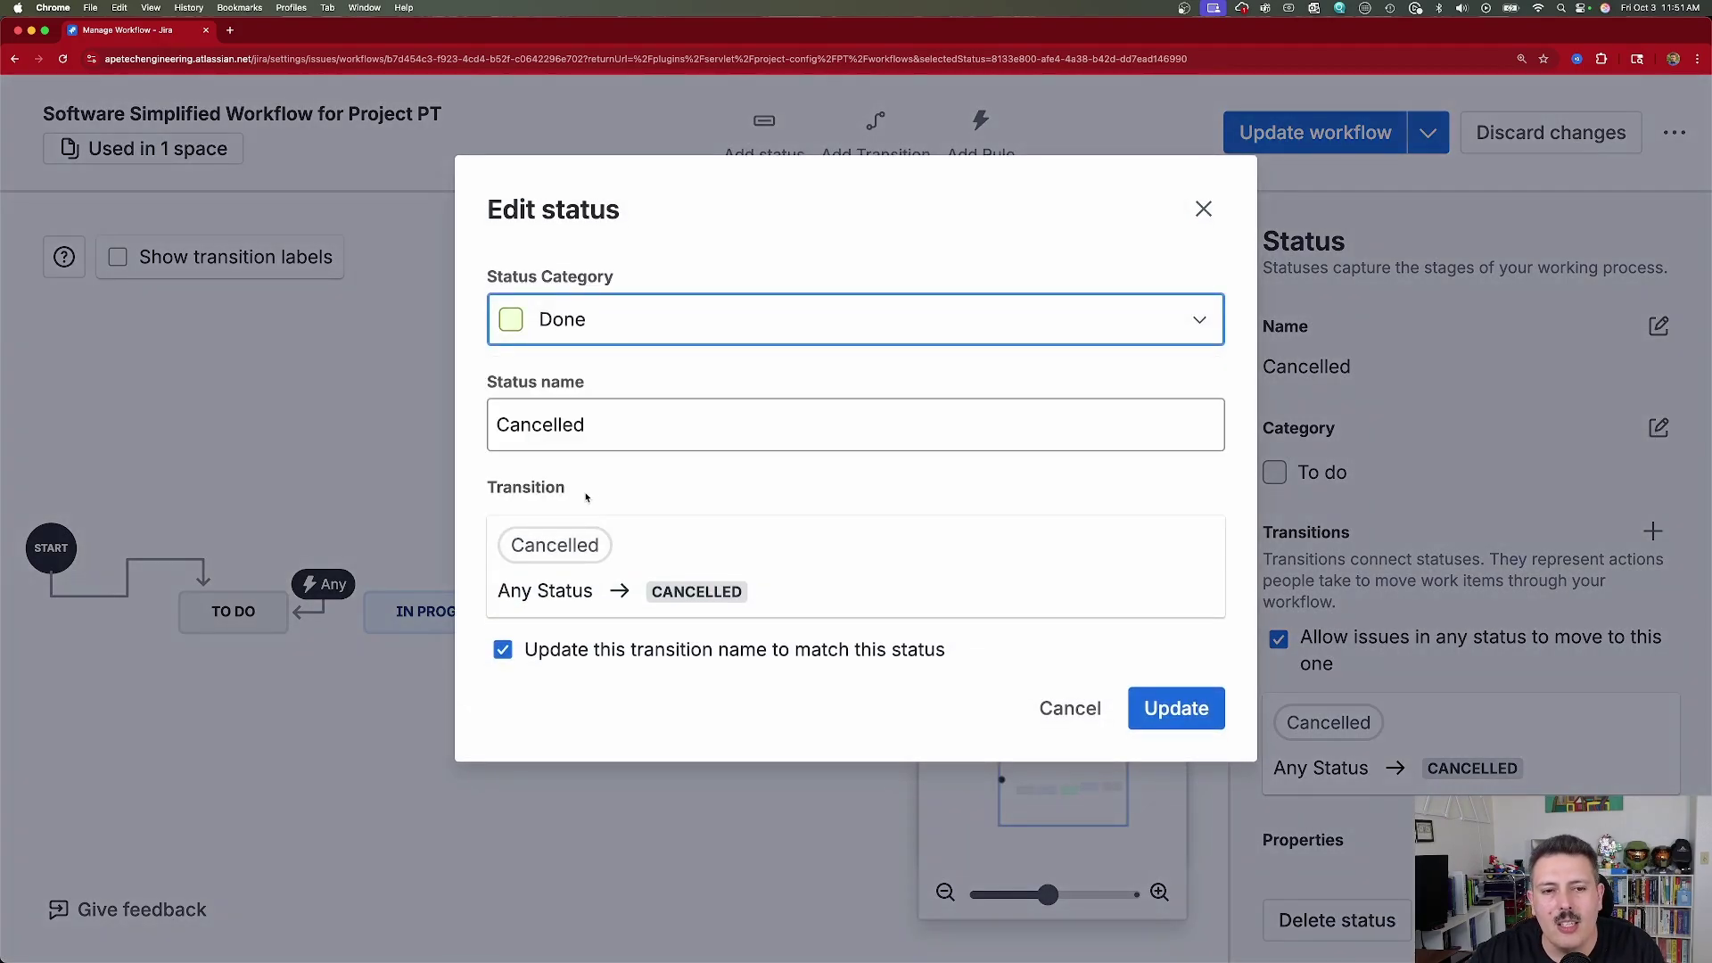
{"action": "left_click", "coordinate": [1179, 724]}
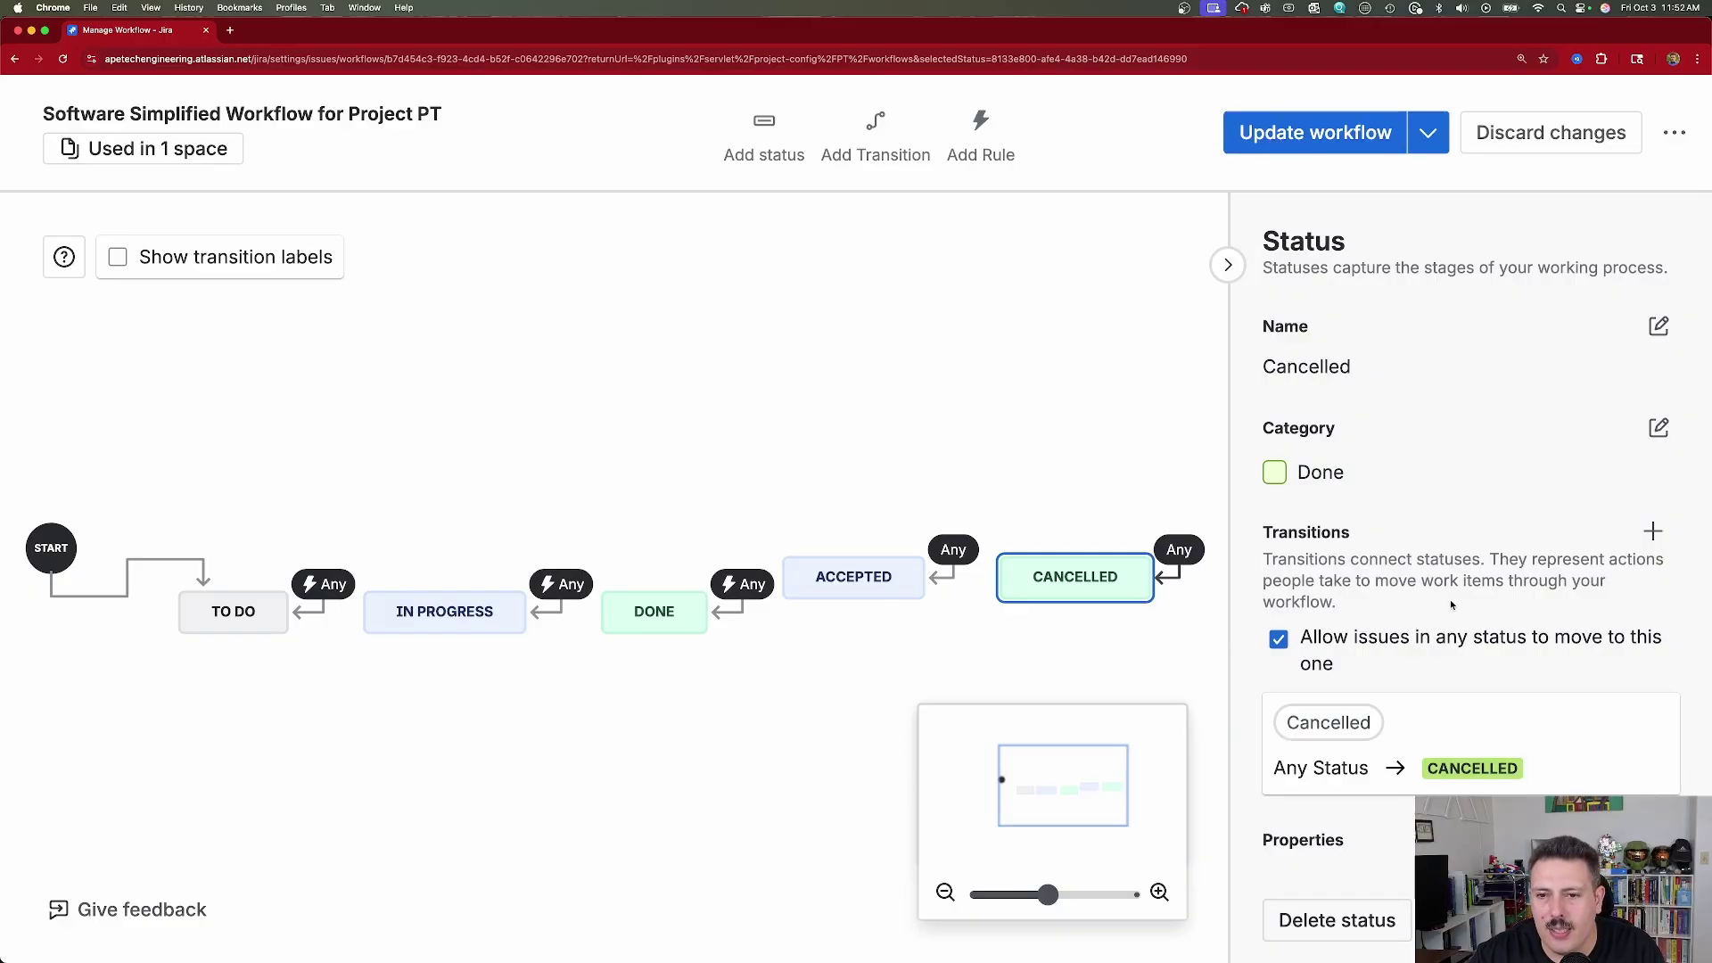
Step: Edit the status name, trying 'Canceled' before saving it as 'Cancellled'
{"action": "left_click", "coordinate": [1659, 325]}
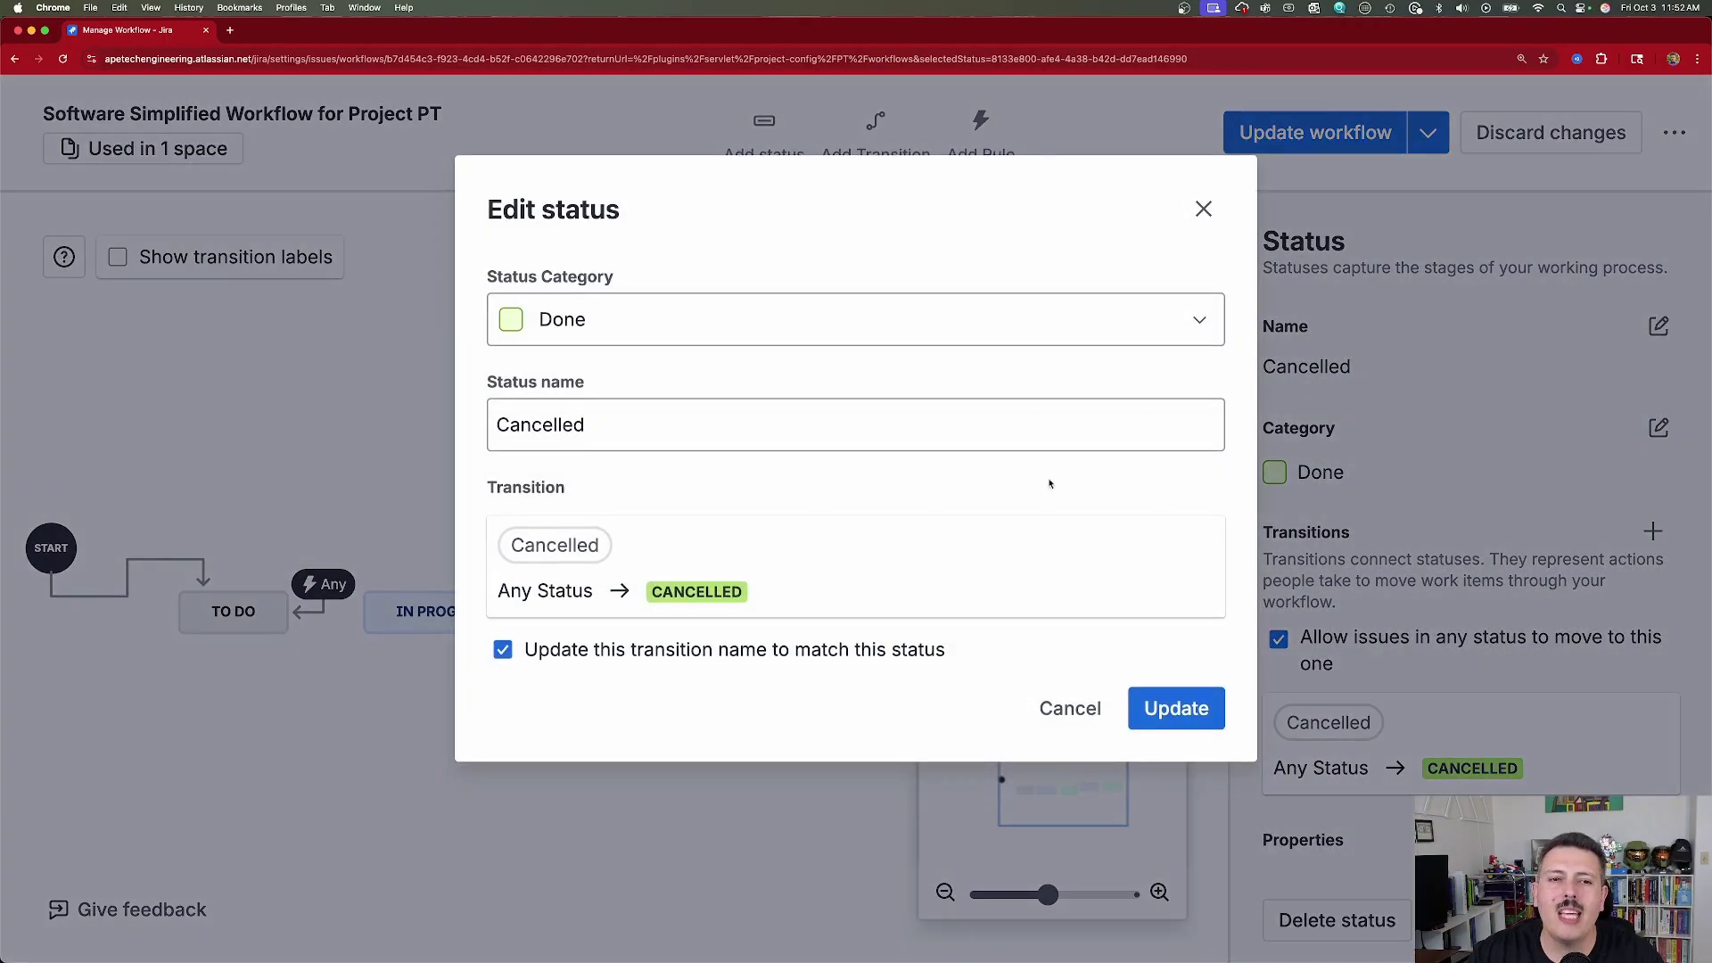
{"action": "left_click", "coordinate": [750, 436]}
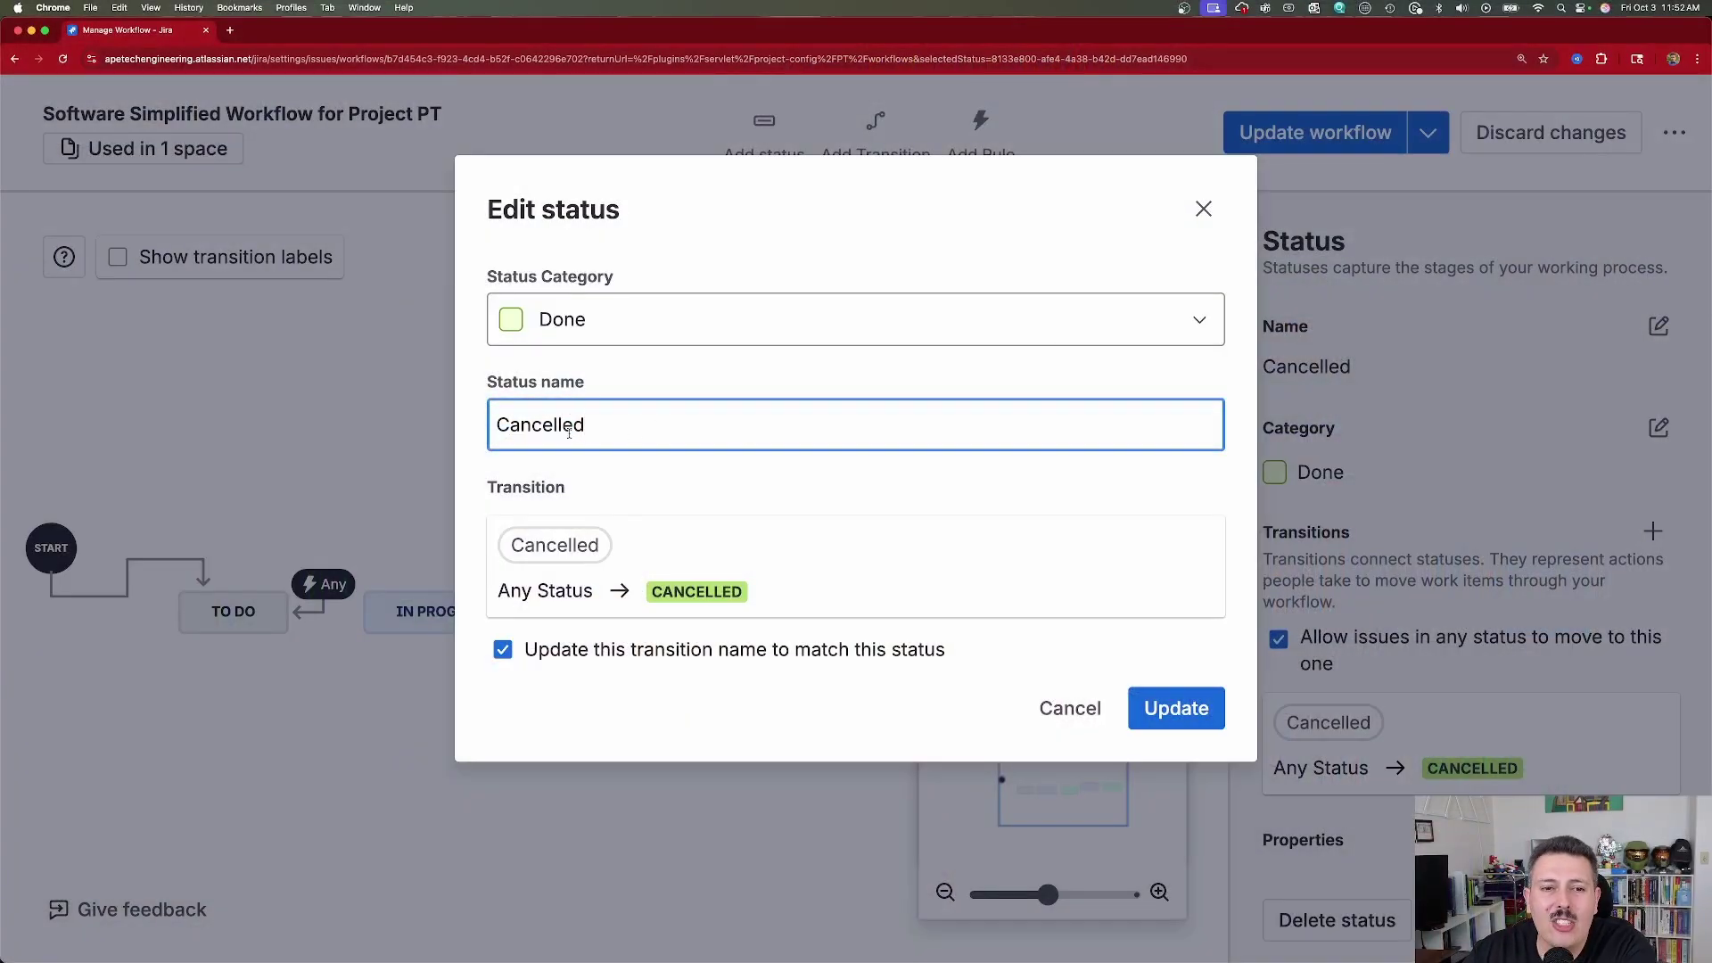
{"action": "left_click", "coordinate": [556, 427]}
{"action": "key", "text": "BackSpace"}
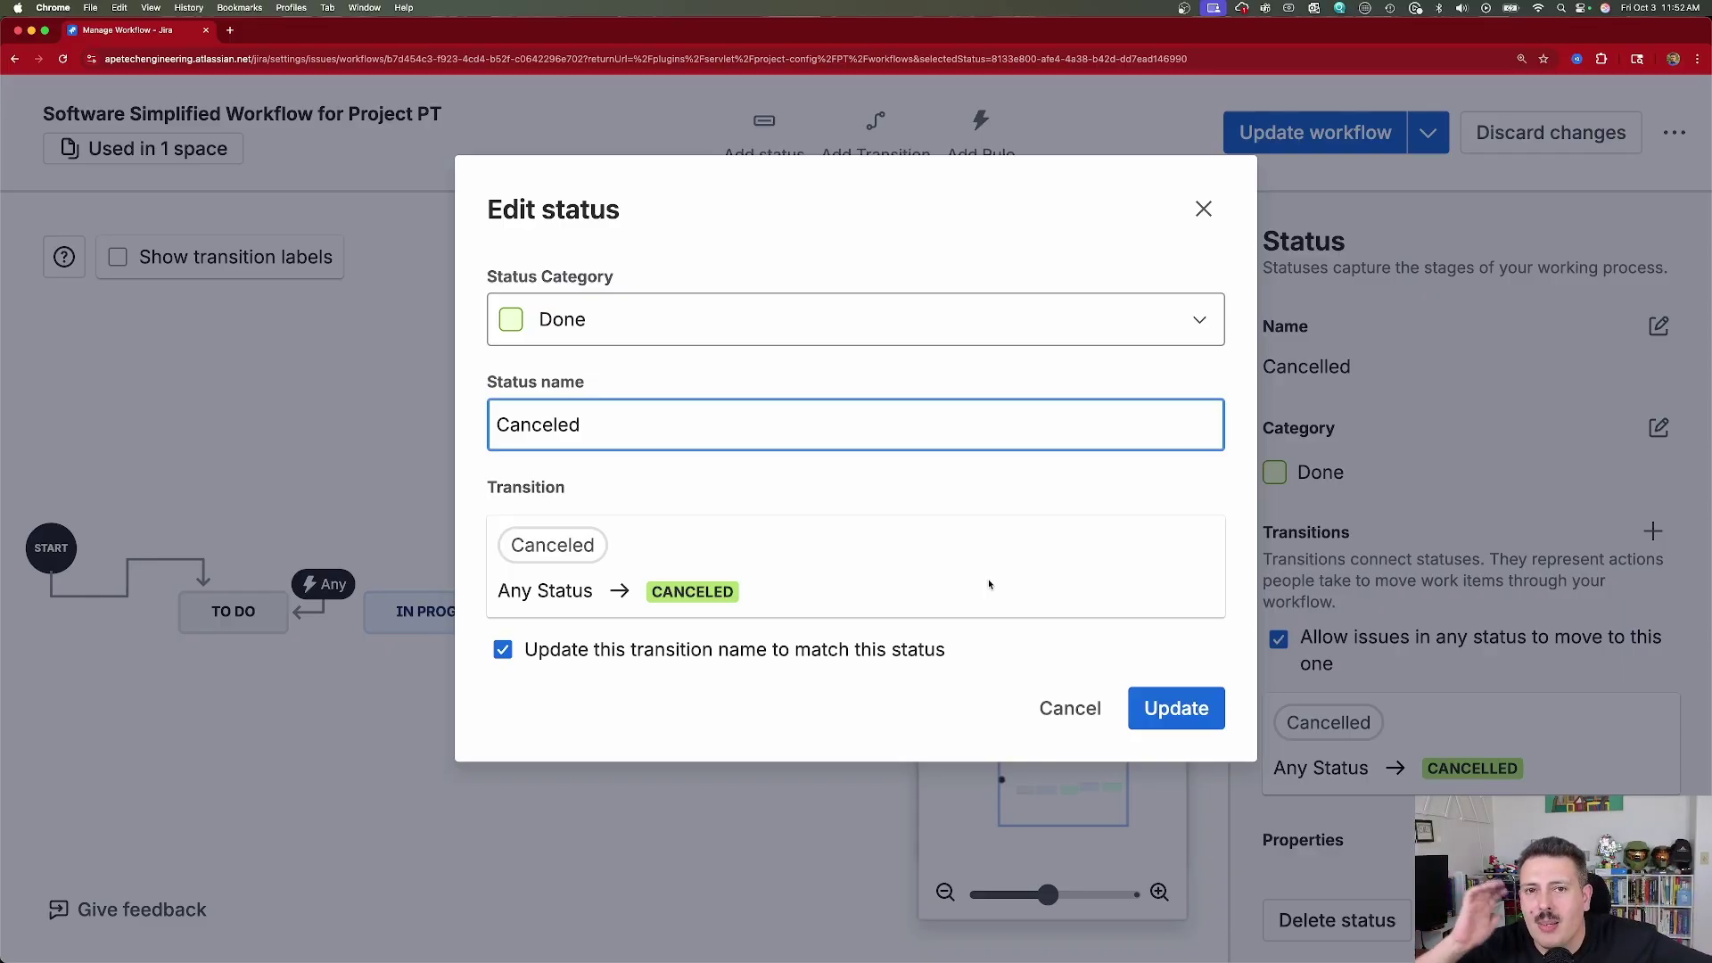
{"action": "left_click", "coordinate": [1170, 709]}
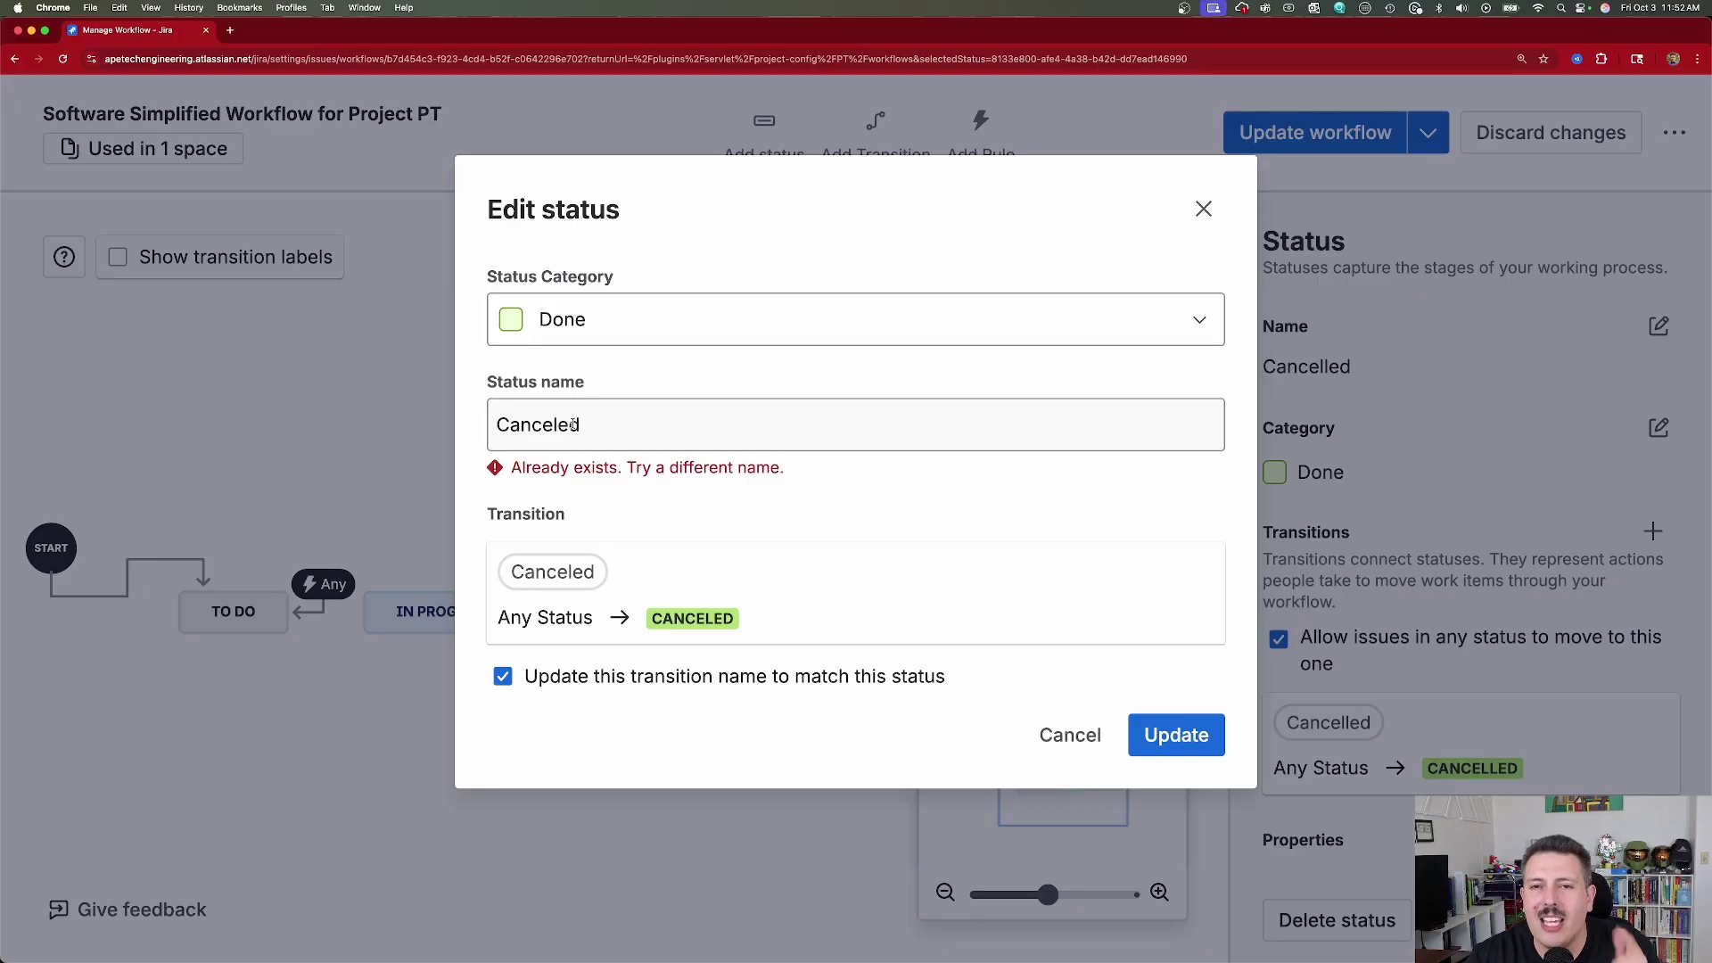
{"action": "left_click", "coordinate": [556, 426]}
{"action": "type", "text": "ll"}
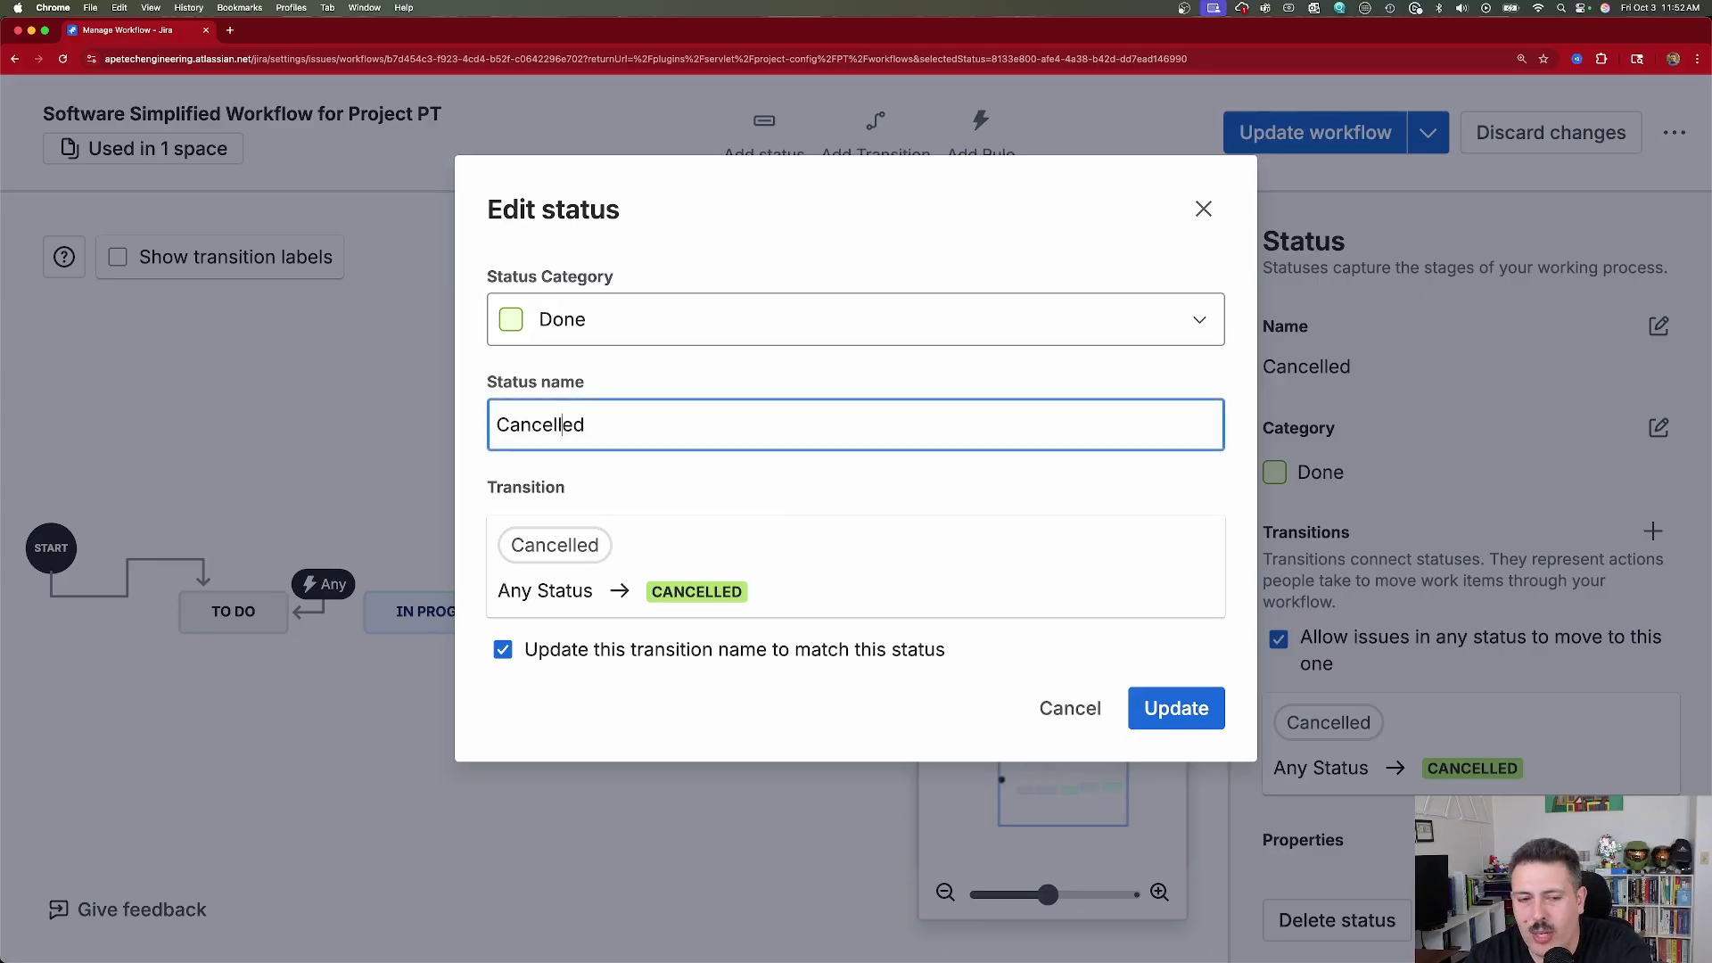
{"action": "left_click", "coordinate": [1178, 706]}
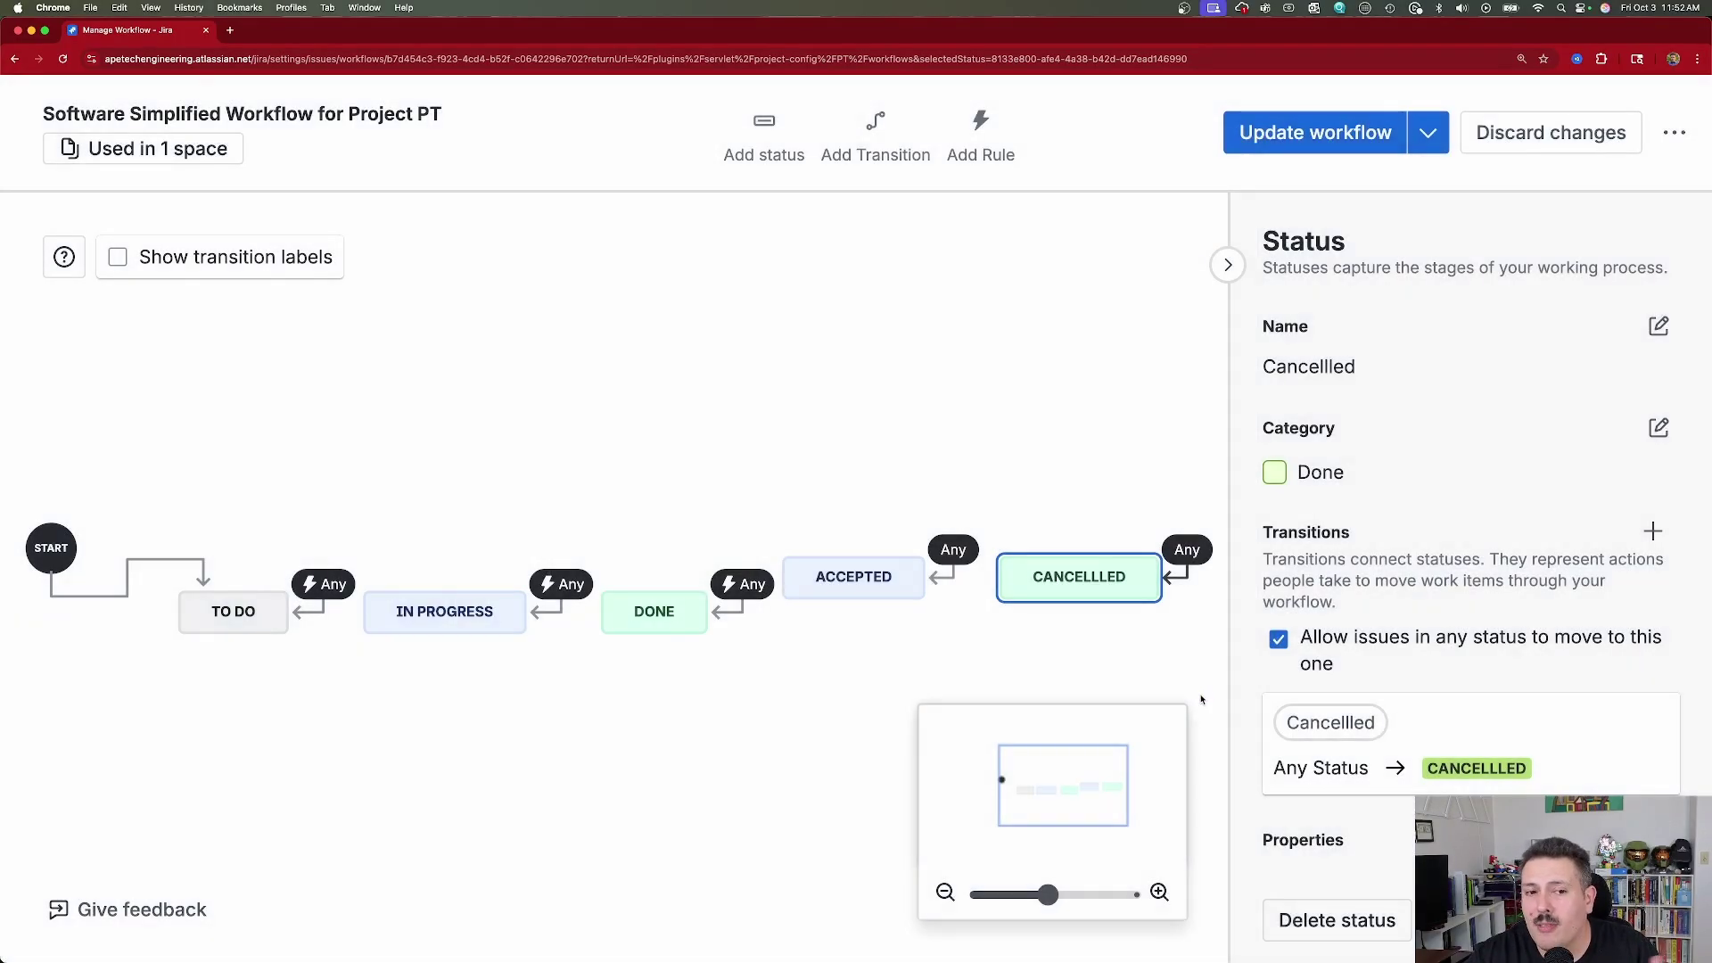
Step: Remove the extra 'l' from the Cancellled status so it reads 'Cancelled'
{"action": "left_click", "coordinate": [229, 610]}
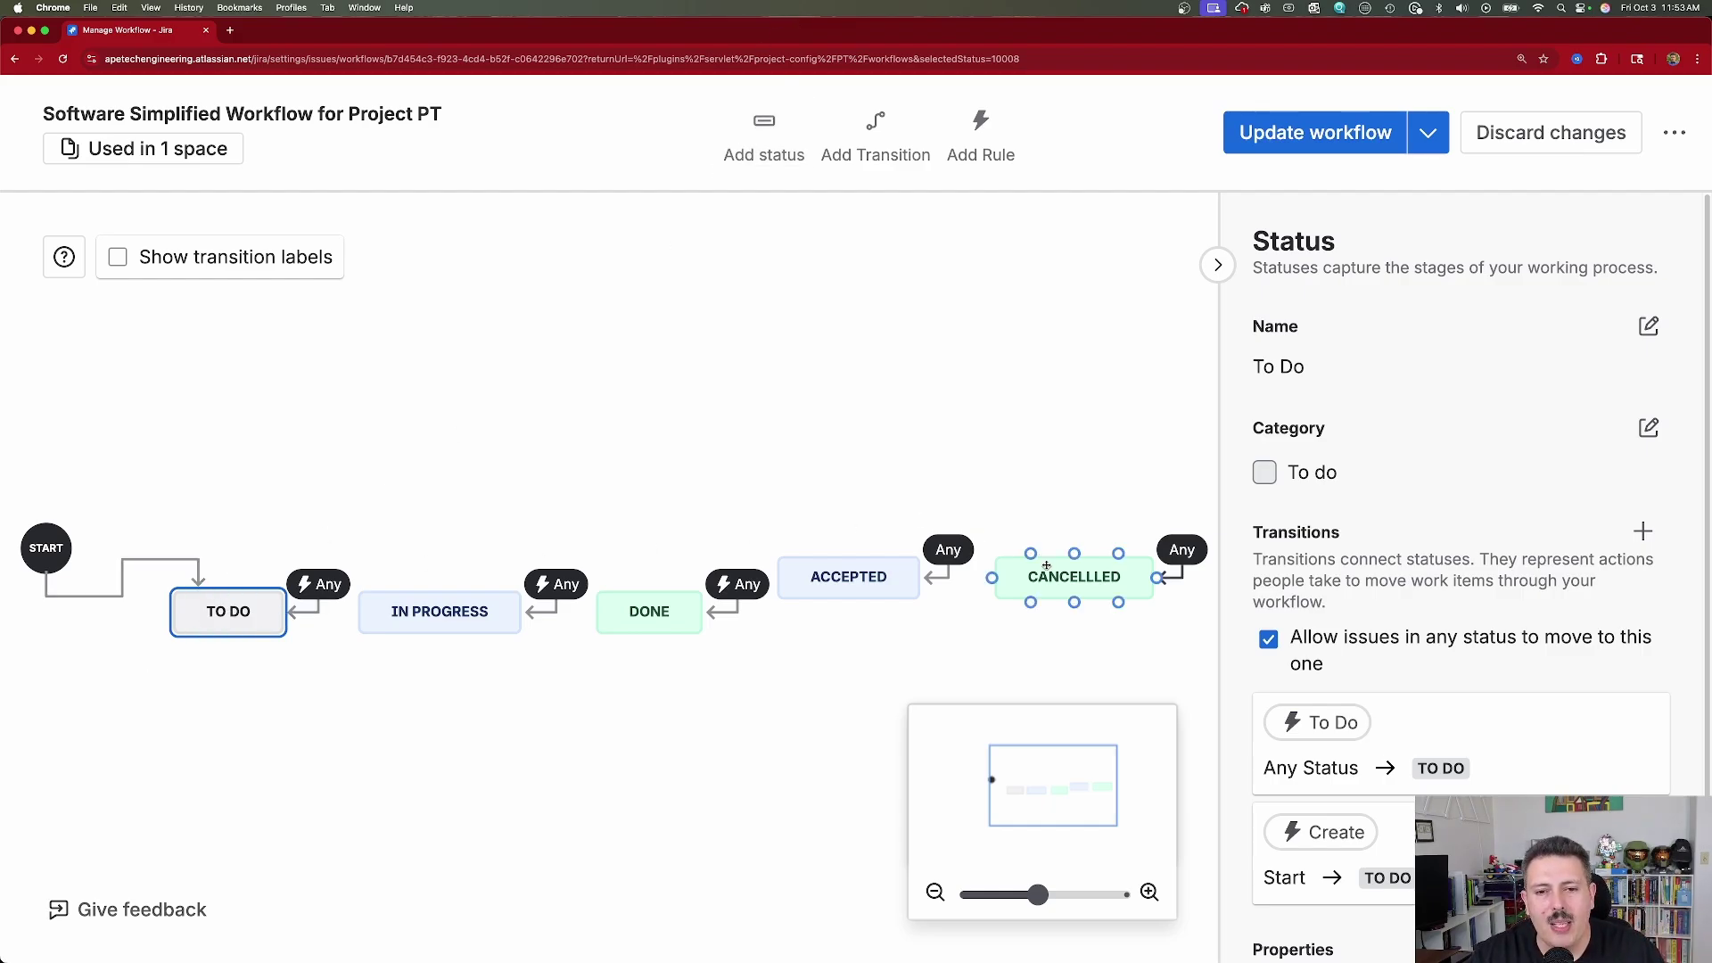
{"action": "left_click", "coordinate": [1073, 576]}
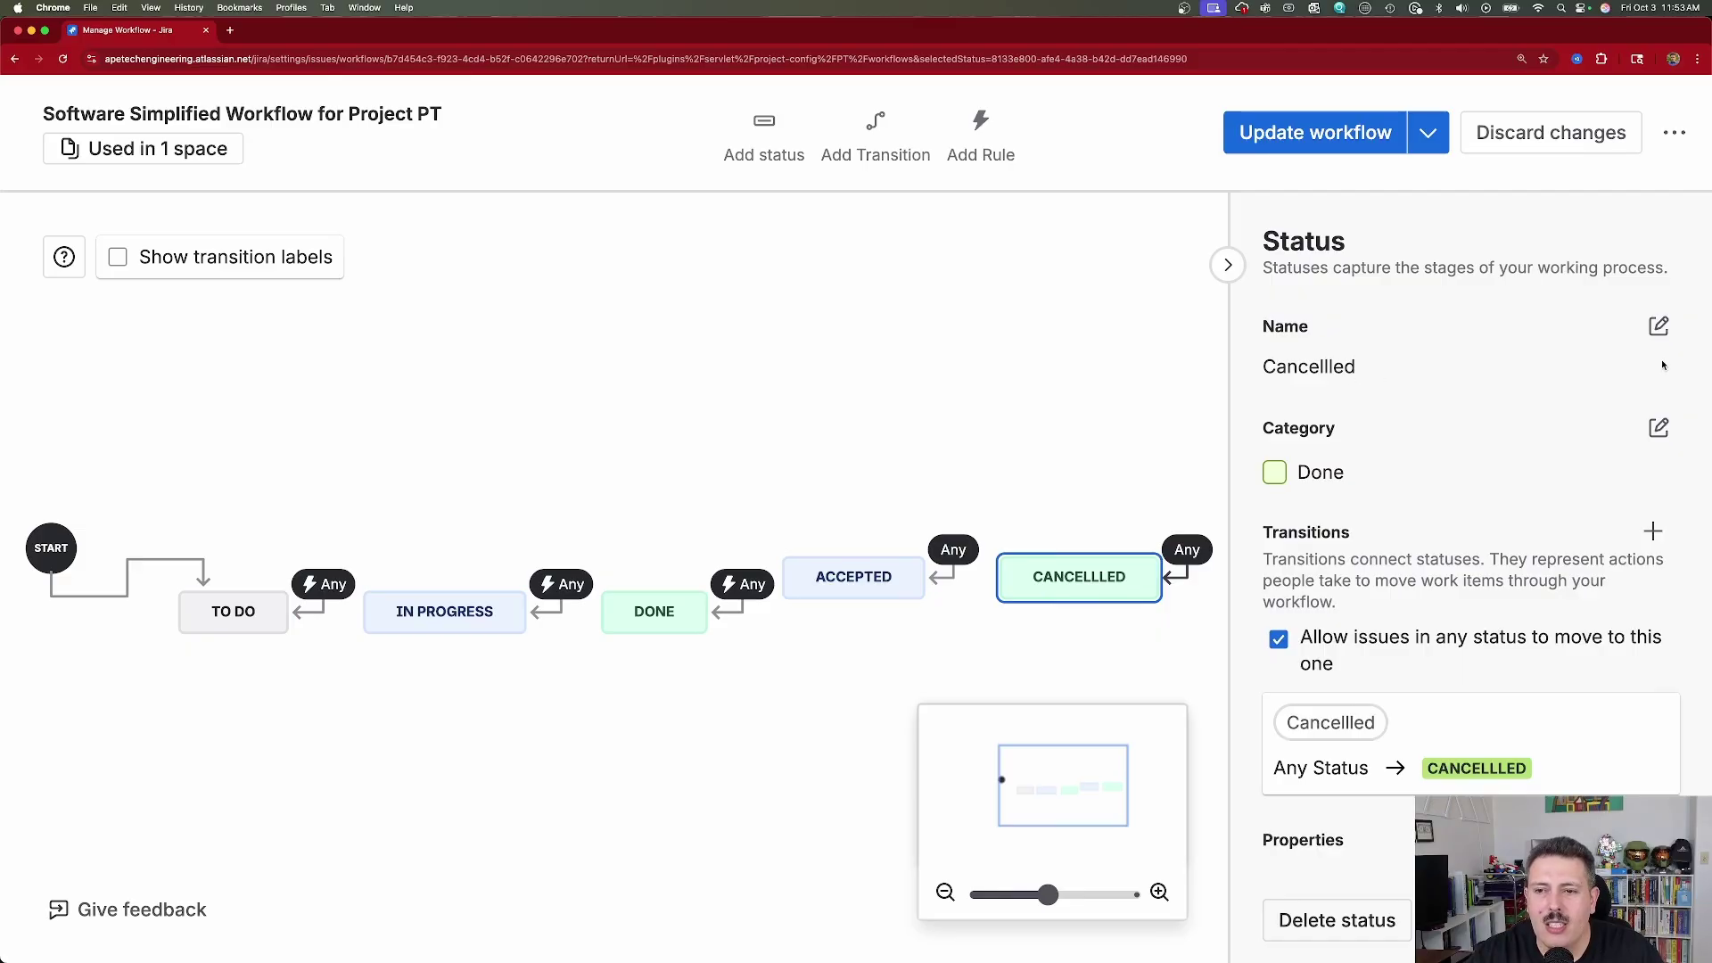
{"action": "left_click", "coordinate": [1658, 326]}
{"action": "left_click", "coordinate": [571, 425]}
{"action": "key", "text": "BackSpace"}
{"action": "left_click", "coordinate": [1175, 708]}
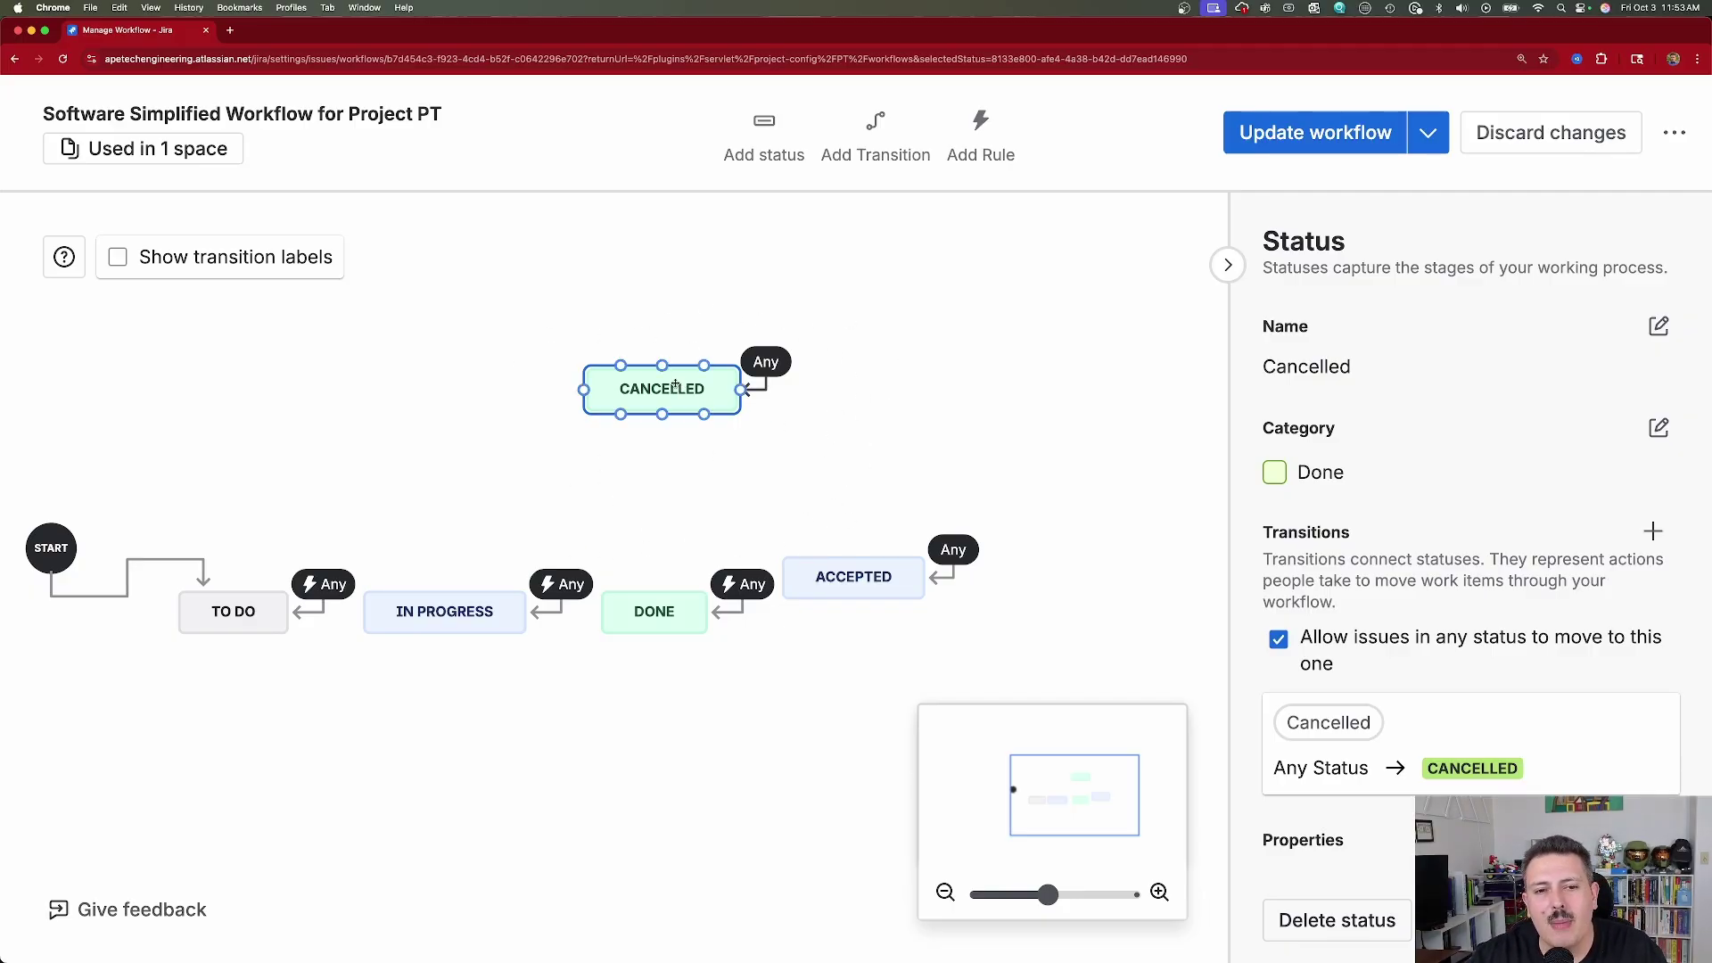
Step: Move the Cancelled status box lower on the diagram, checking its transition details
{"action": "left_click_drag", "start_coordinate": [678, 384], "coordinate": [699, 433]}
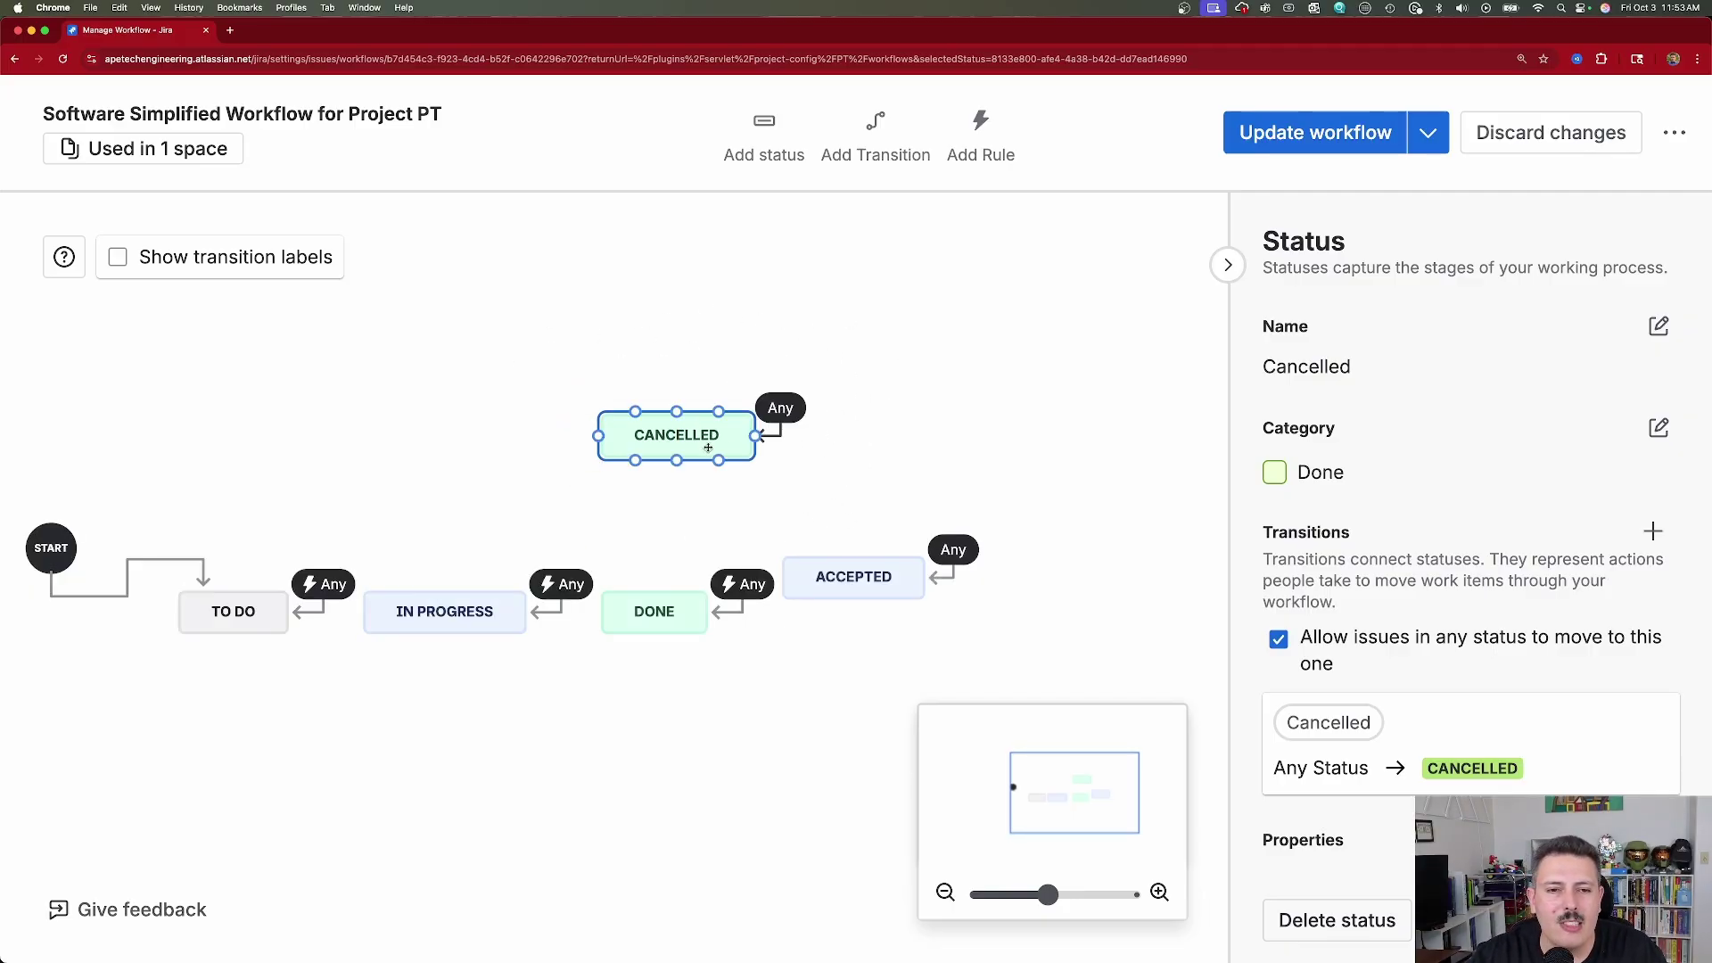
{"action": "left_click", "coordinate": [786, 413]}
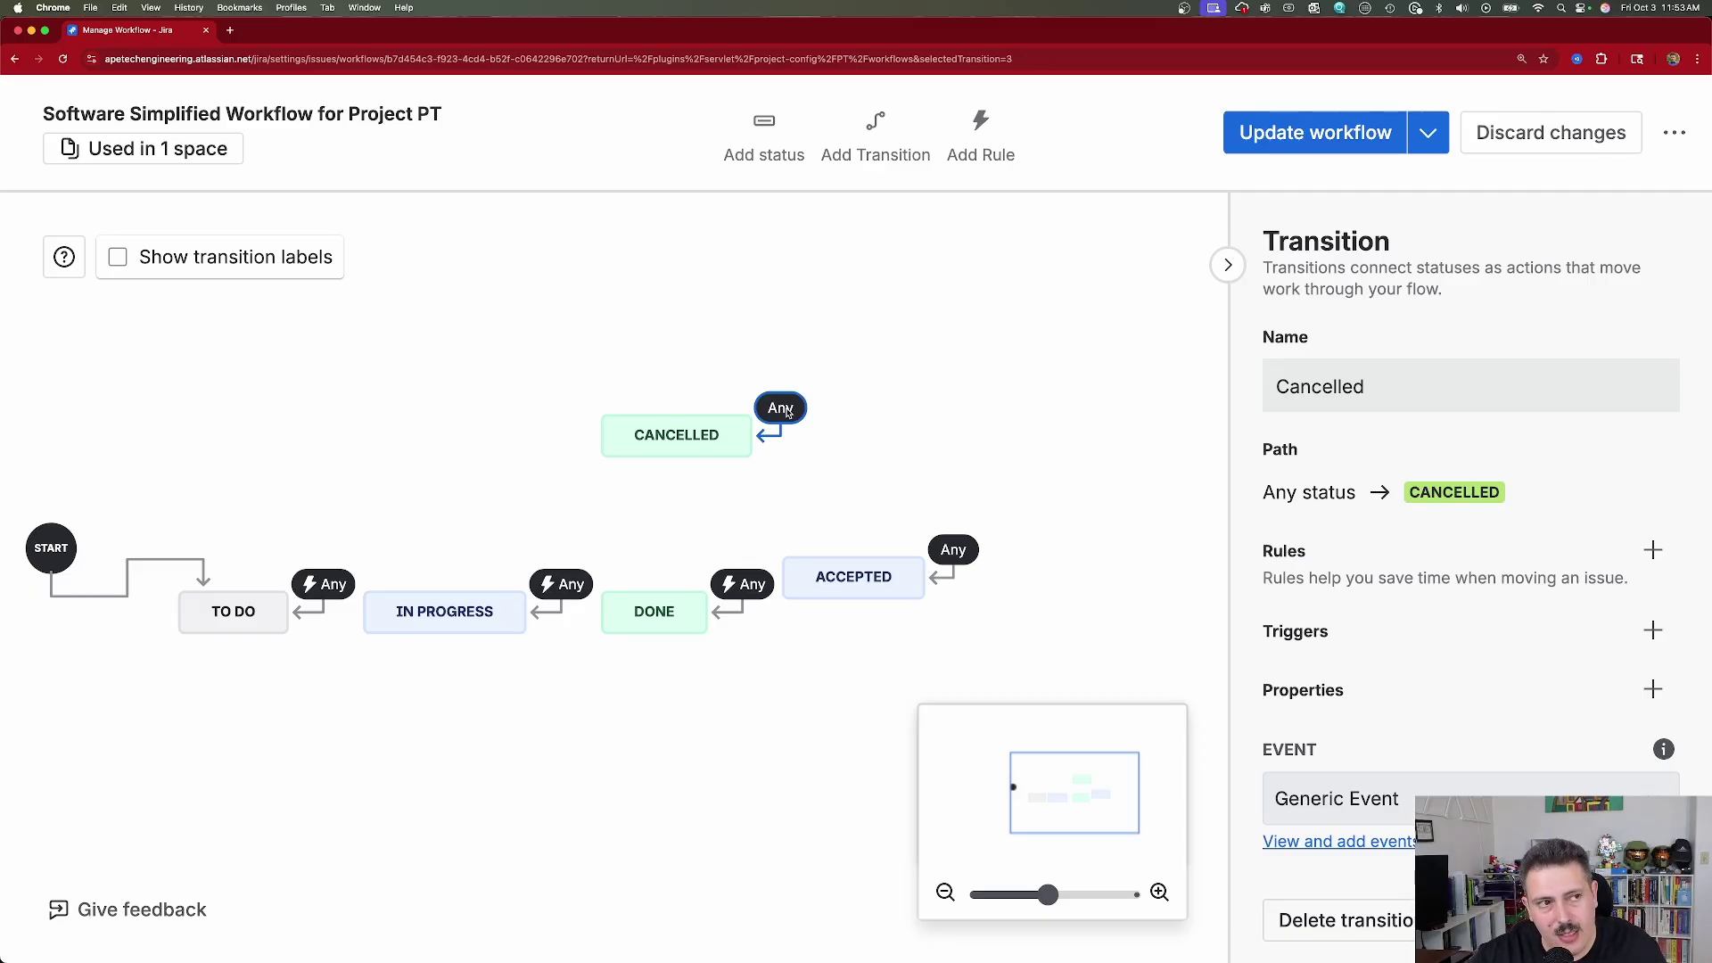
{"action": "mouse_move", "coordinate": [697, 436]}
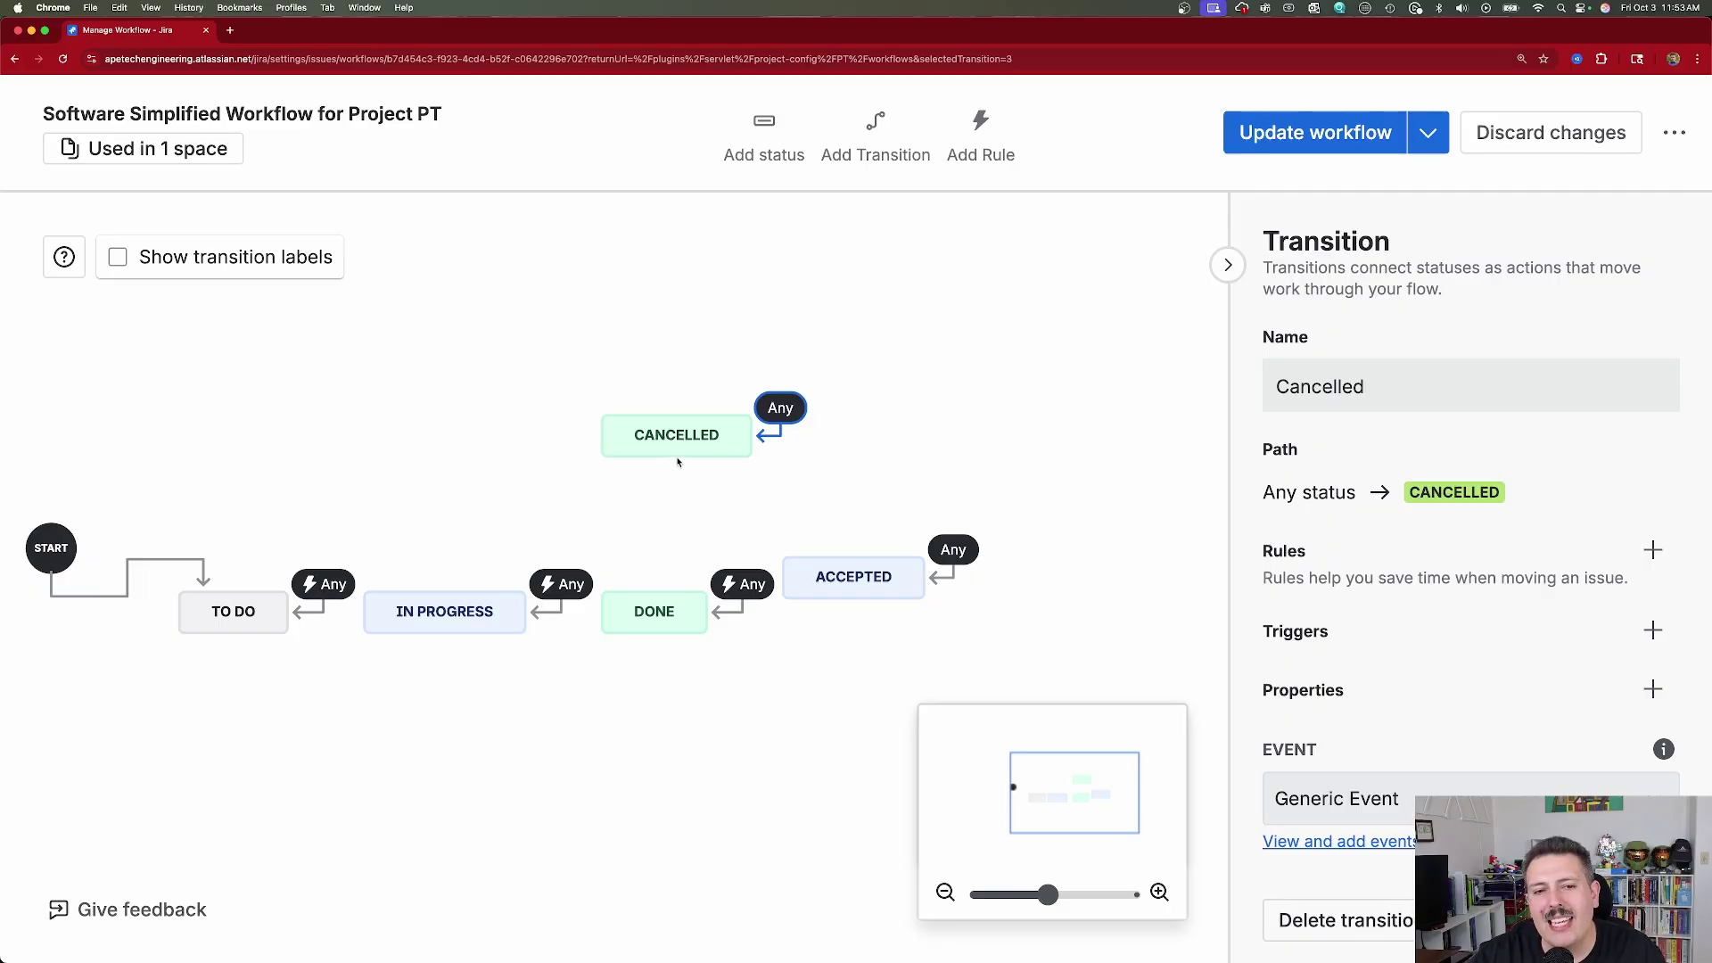
{"action": "left_click_drag", "start_coordinate": [677, 460], "coordinate": [700, 512]}
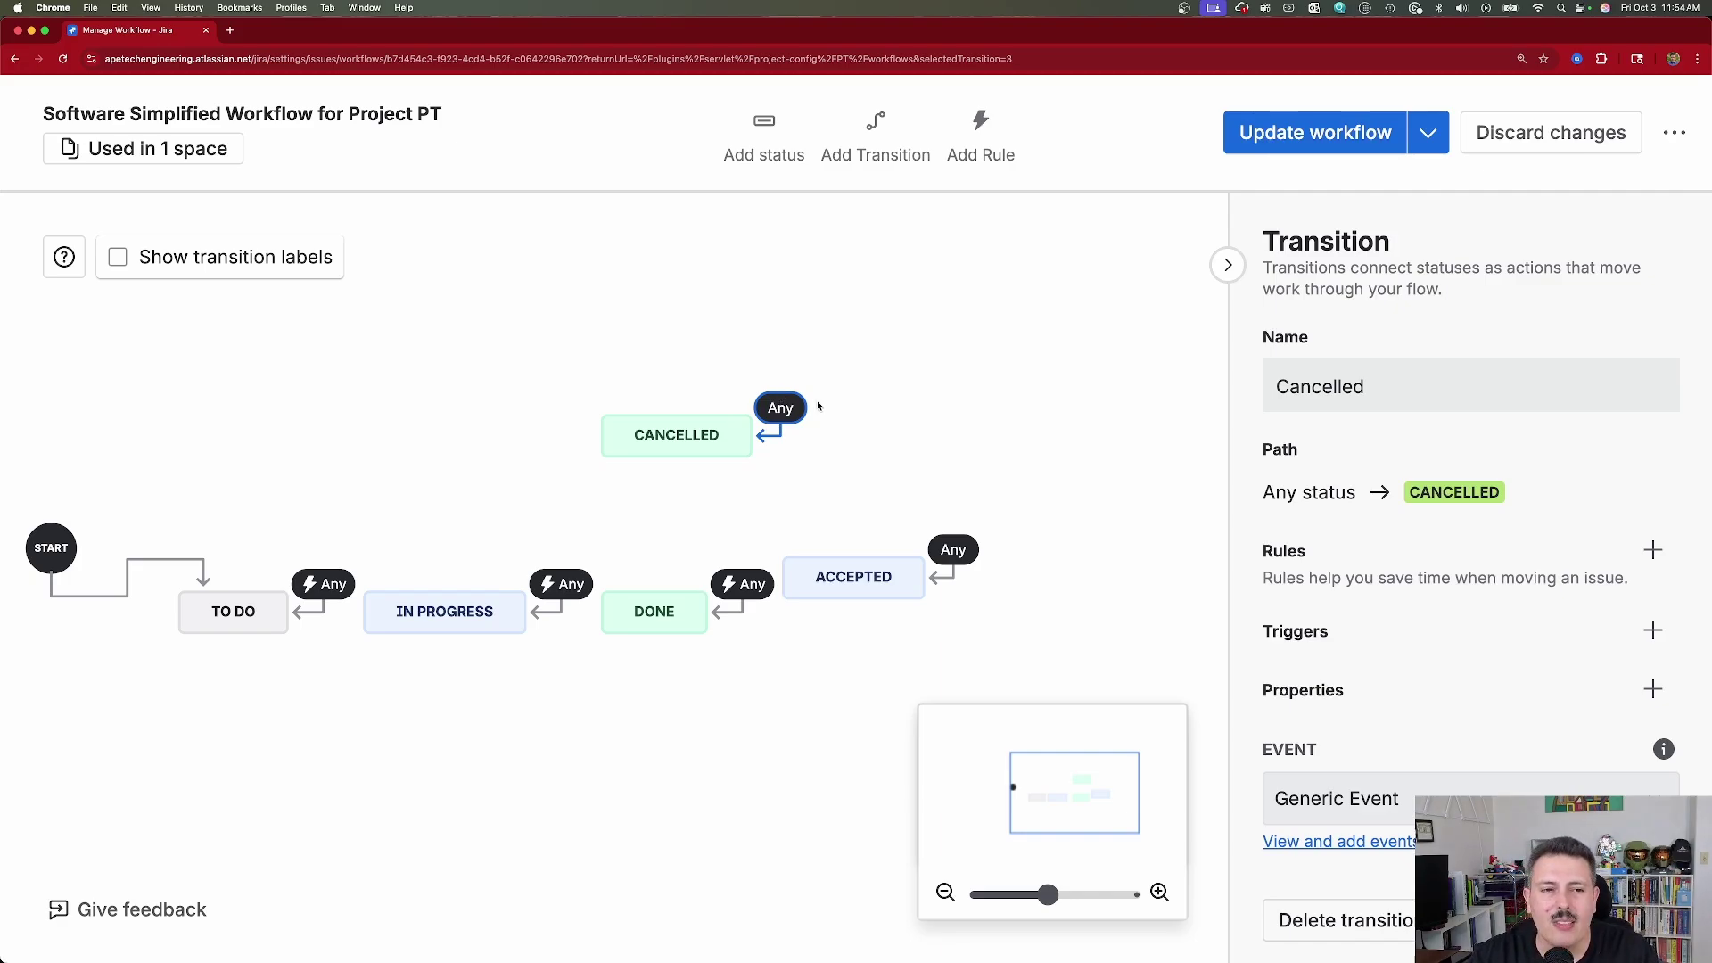
{"action": "left_click_drag", "start_coordinate": [736, 428], "coordinate": [701, 747]}
Step: Stack To Do, Accepted, In Progress, Cancelled and Done in one central column
{"action": "left_click_drag", "start_coordinate": [277, 605], "coordinate": [667, 385]}
{"action": "left_click_drag", "start_coordinate": [845, 581], "coordinate": [600, 466]}
{"action": "left_click_drag", "start_coordinate": [470, 622], "coordinate": [634, 521]}
{"action": "left_click_drag", "start_coordinate": [650, 618], "coordinate": [611, 685]}
{"action": "left_click_drag", "start_coordinate": [619, 752], "coordinate": [588, 574]}
{"action": "left_click_drag", "start_coordinate": [615, 678], "coordinate": [610, 644]}
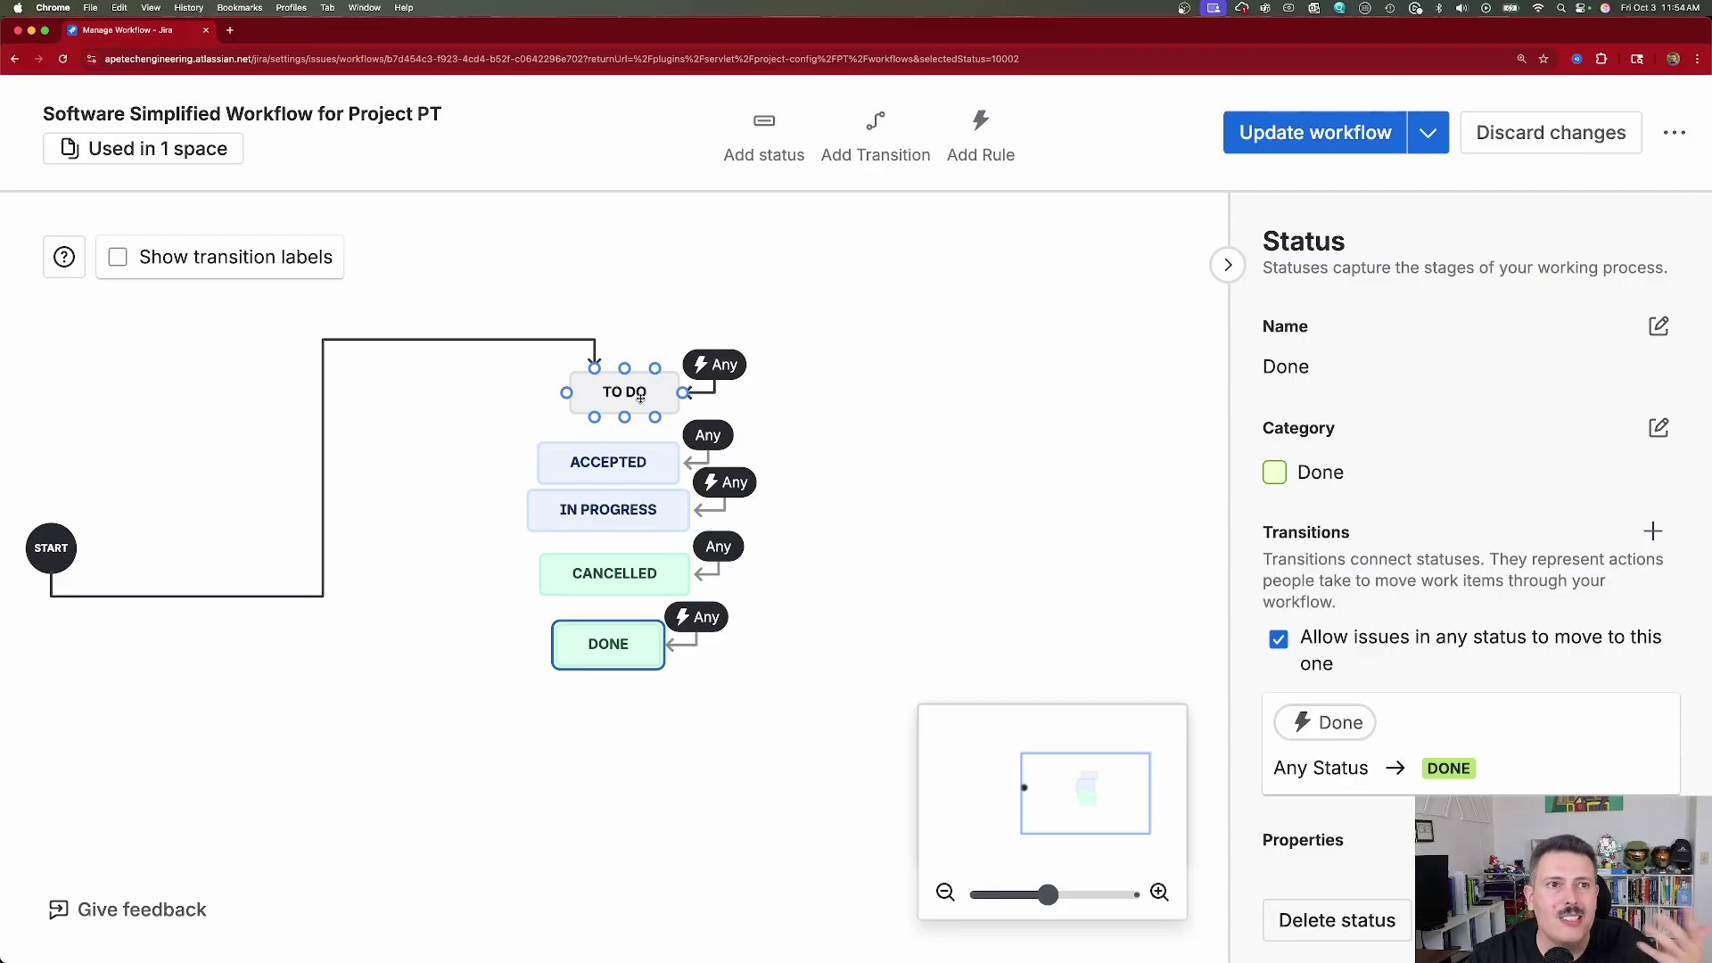
Step: Lay out To Do, In Progress, Accepted and Done in a row, with Cancelled above right
{"action": "left_click_drag", "start_coordinate": [625, 391], "coordinate": [248, 624]}
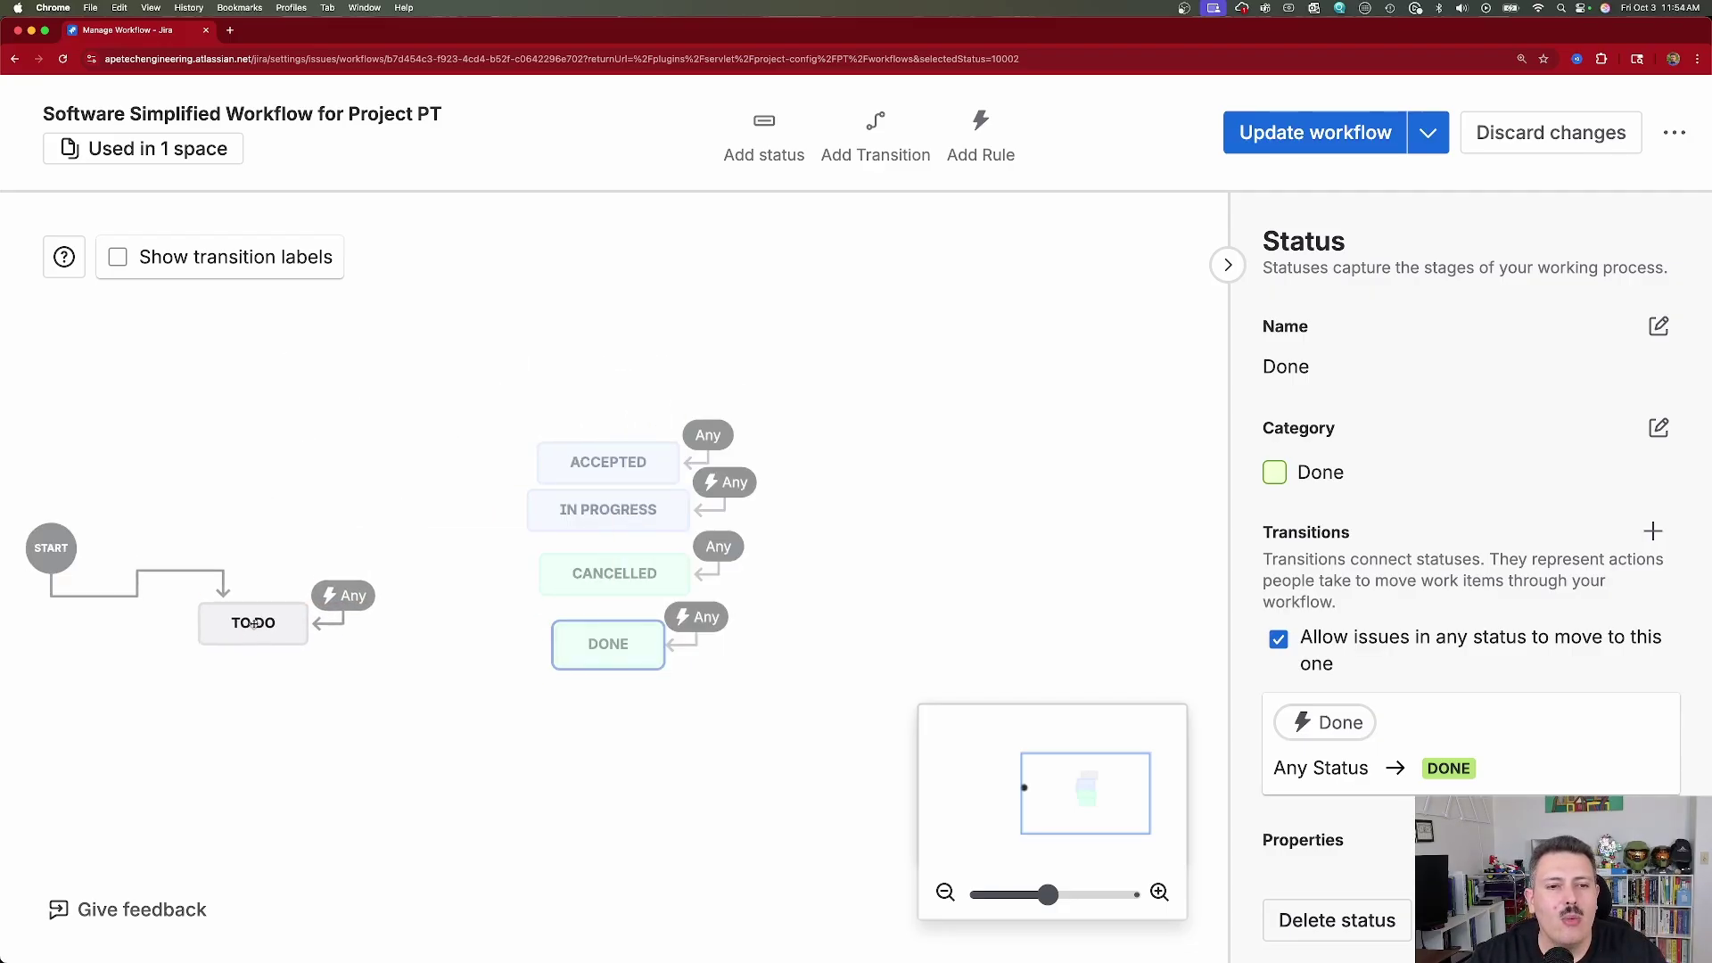
{"action": "left_click_drag", "start_coordinate": [601, 643], "coordinate": [1067, 639]}
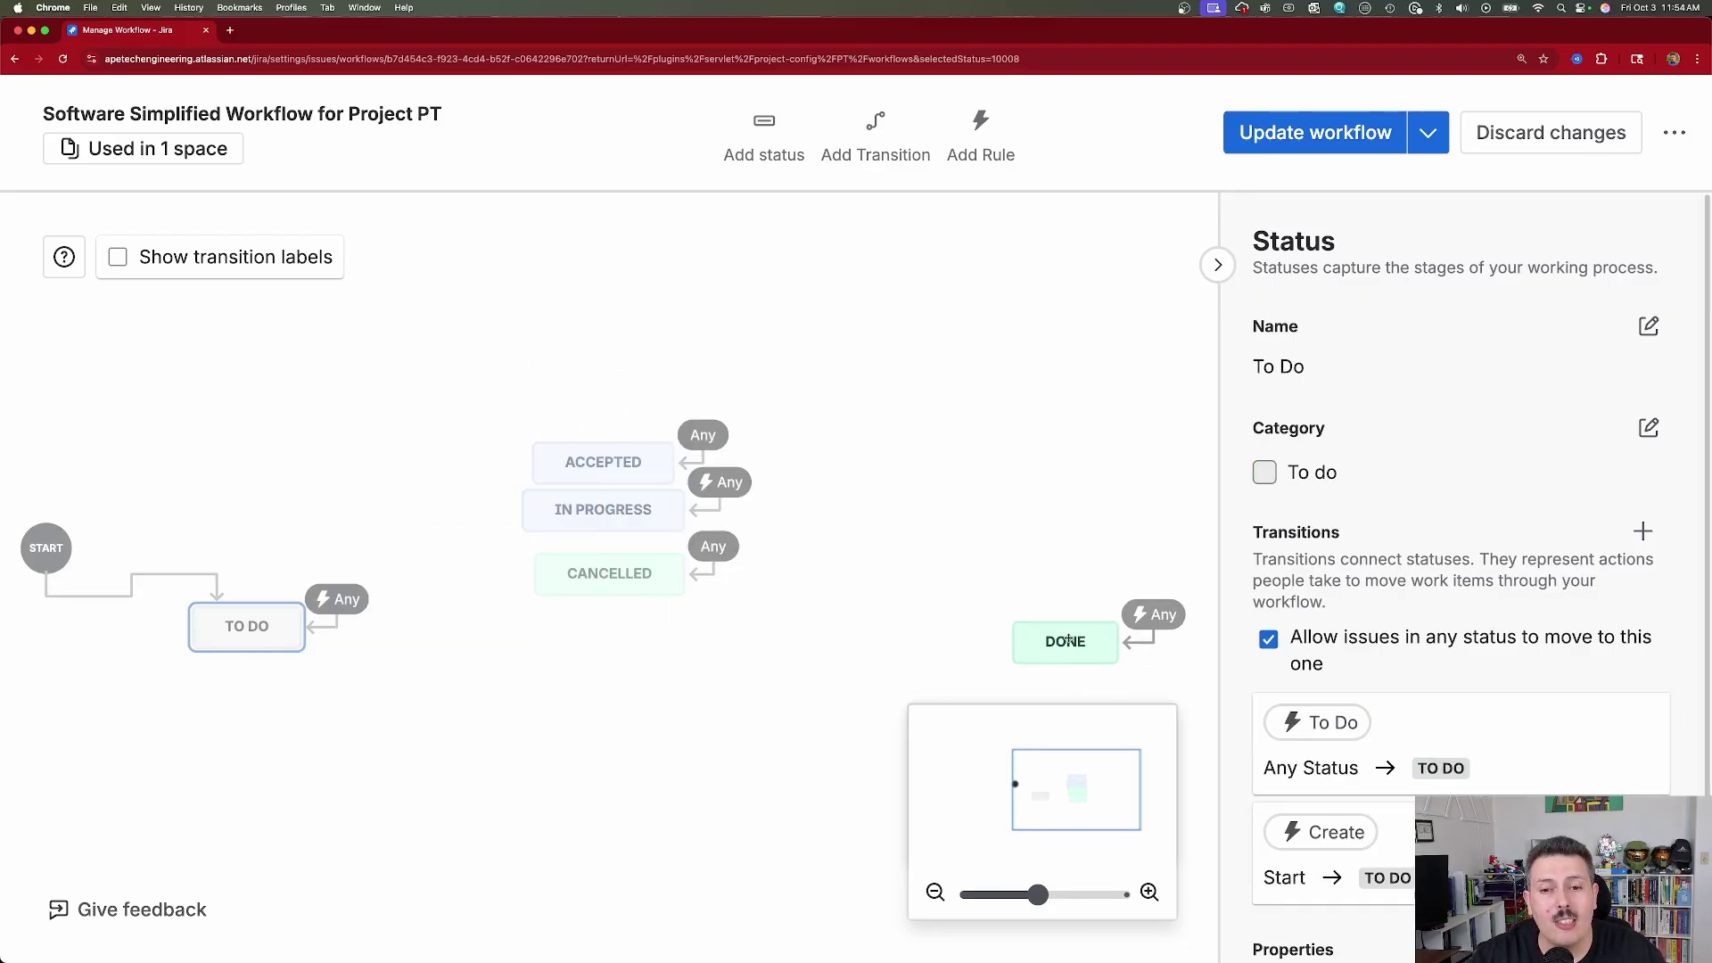
{"action": "left_click_drag", "start_coordinate": [602, 573], "coordinate": [1046, 481]}
{"action": "left_click_drag", "start_coordinate": [635, 519], "coordinate": [543, 639]}
{"action": "left_click_drag", "start_coordinate": [607, 463], "coordinate": [847, 616]}
Step: Turn off any-status transitions into In Progress, To Do, Accepted and Done
{"action": "left_click", "coordinate": [505, 637]}
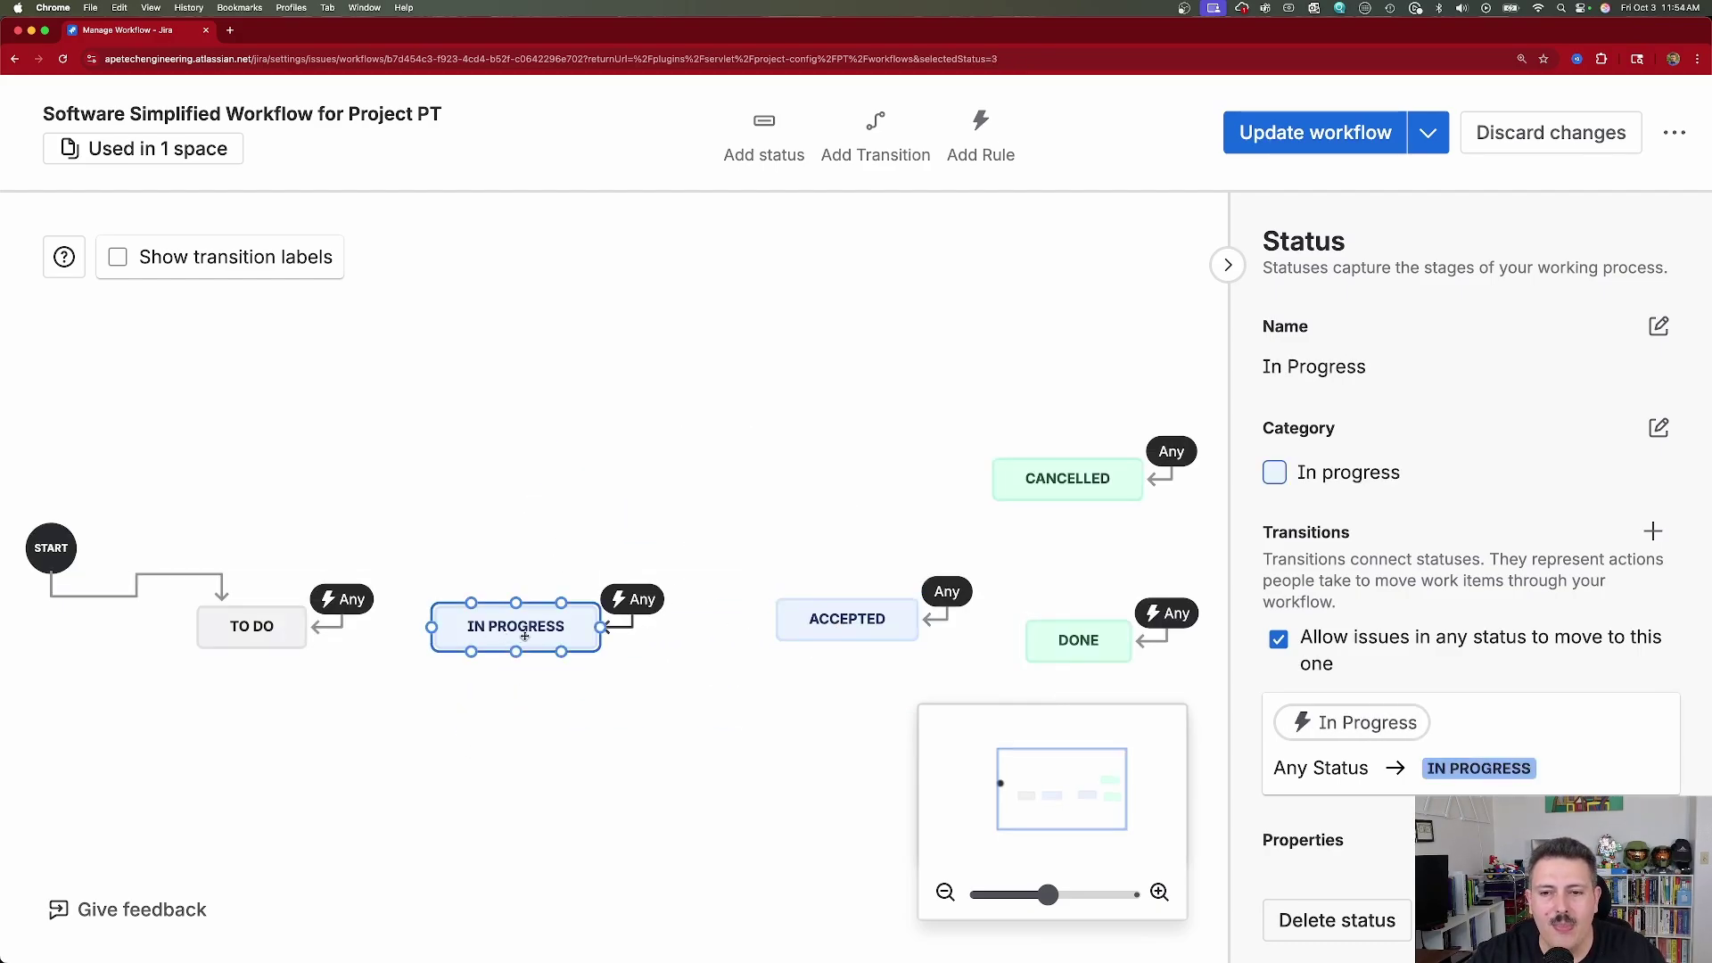
{"action": "left_click", "coordinate": [1278, 639]}
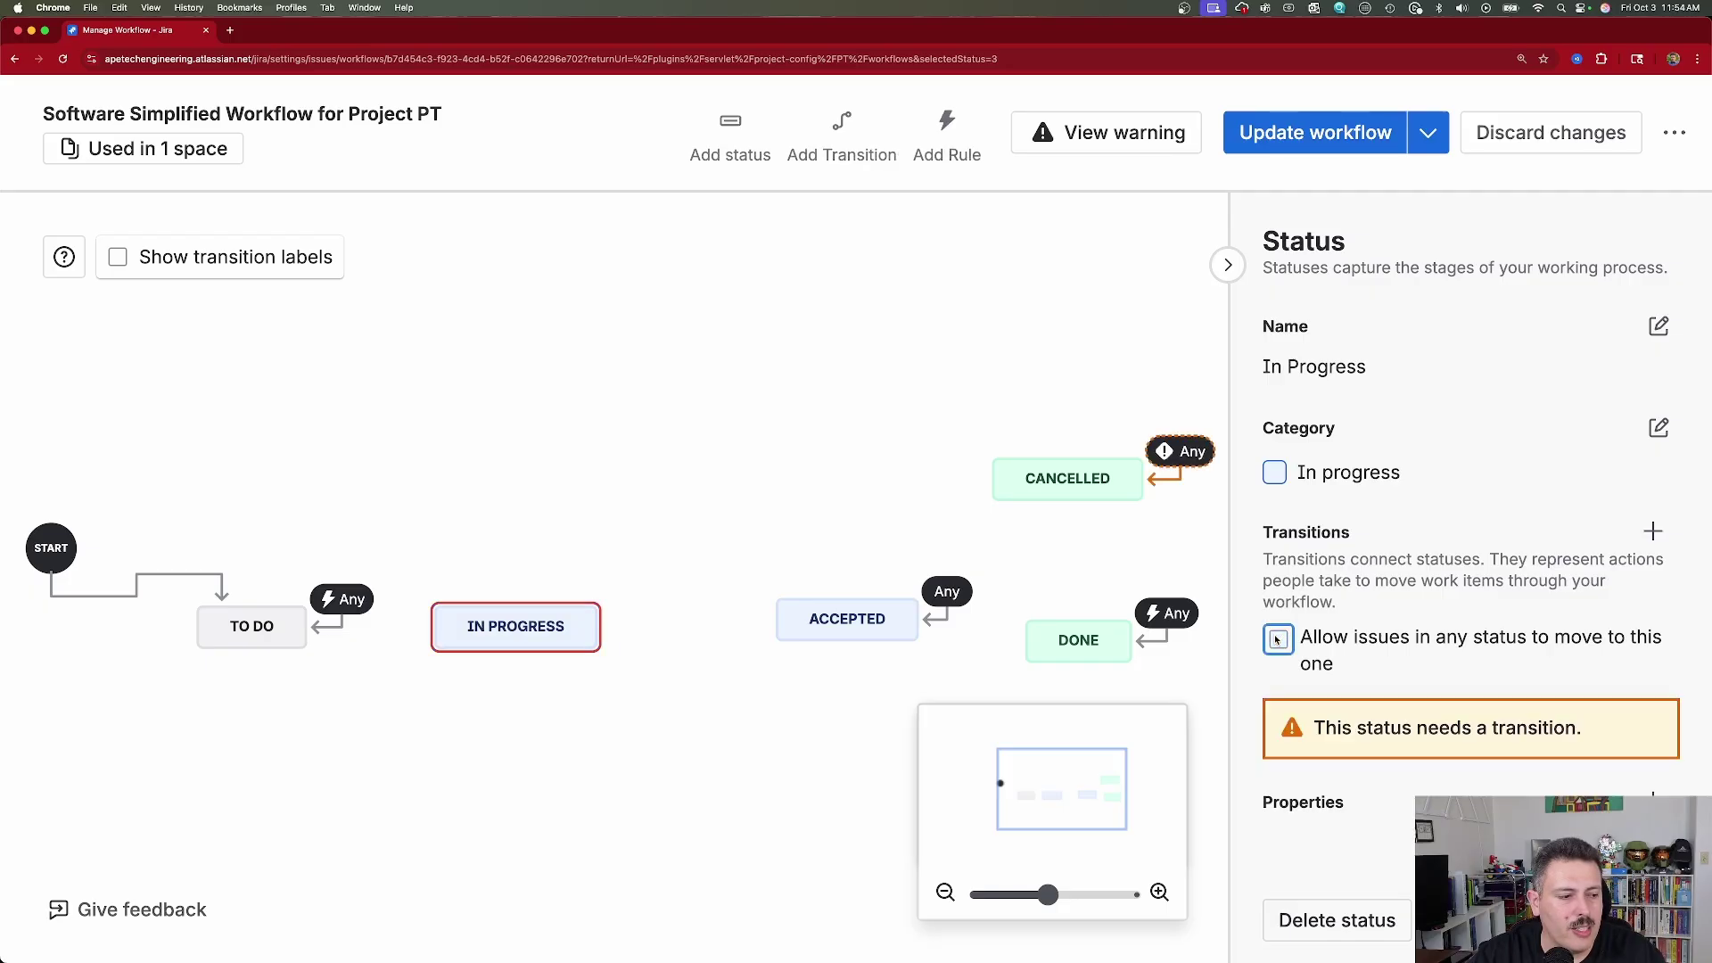
{"action": "left_click", "coordinate": [278, 626]}
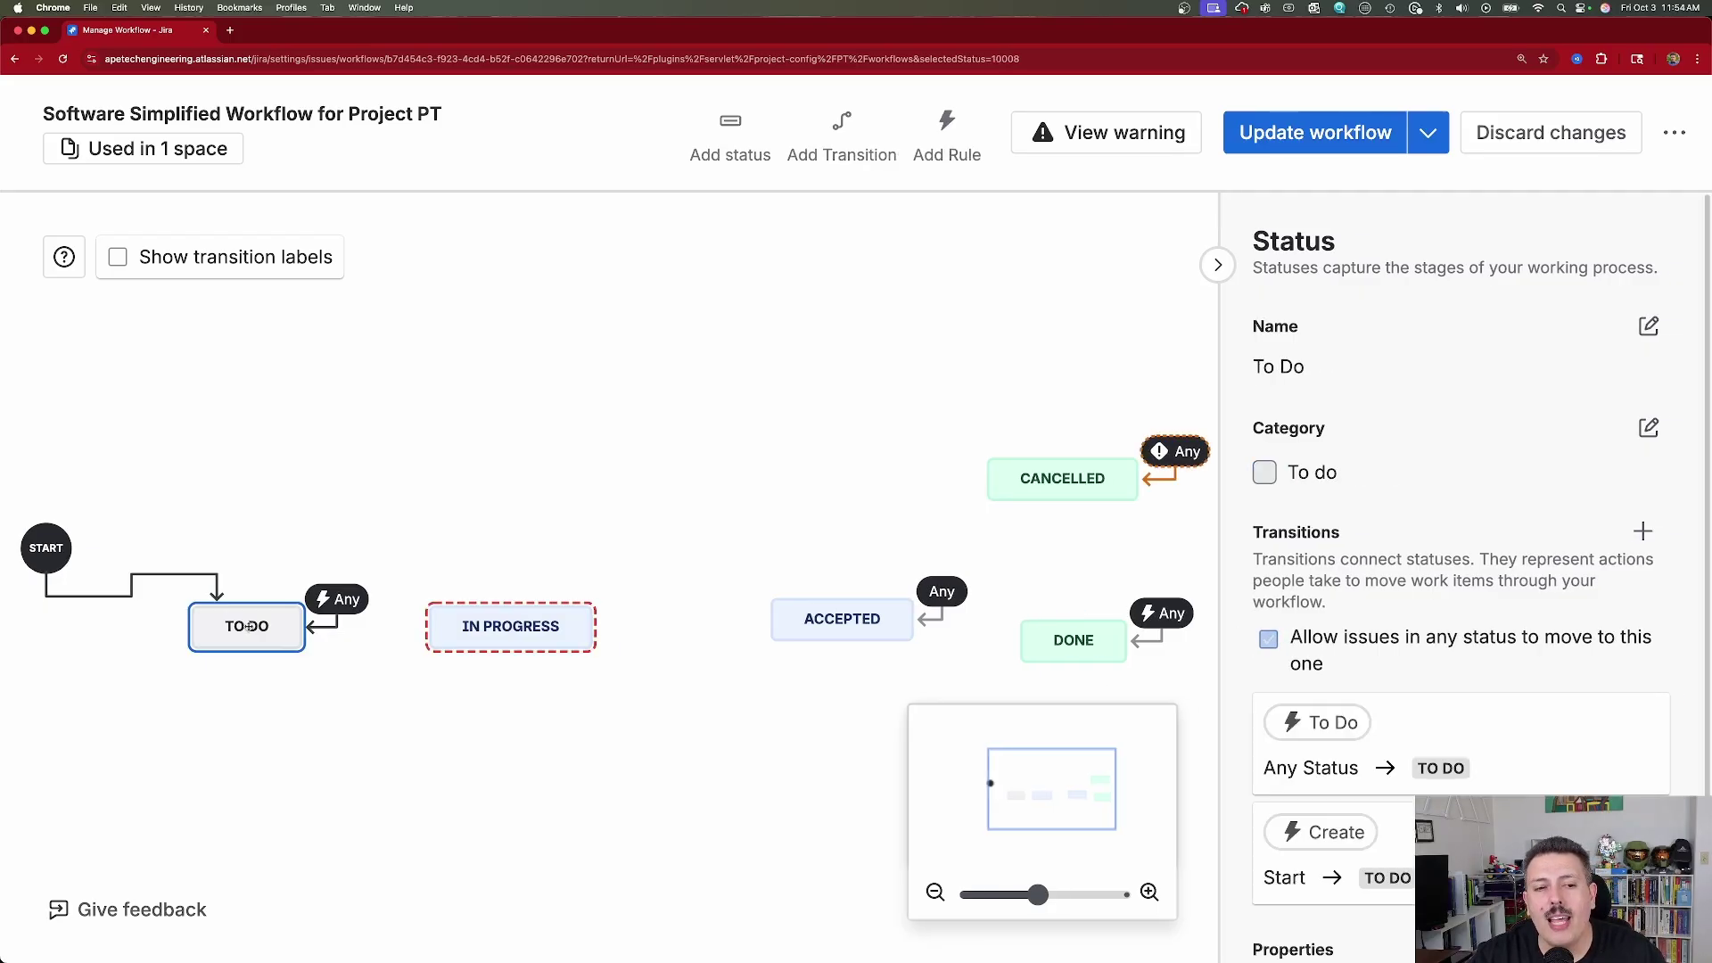
{"action": "left_click", "coordinate": [1278, 638]}
{"action": "left_click", "coordinate": [870, 618]}
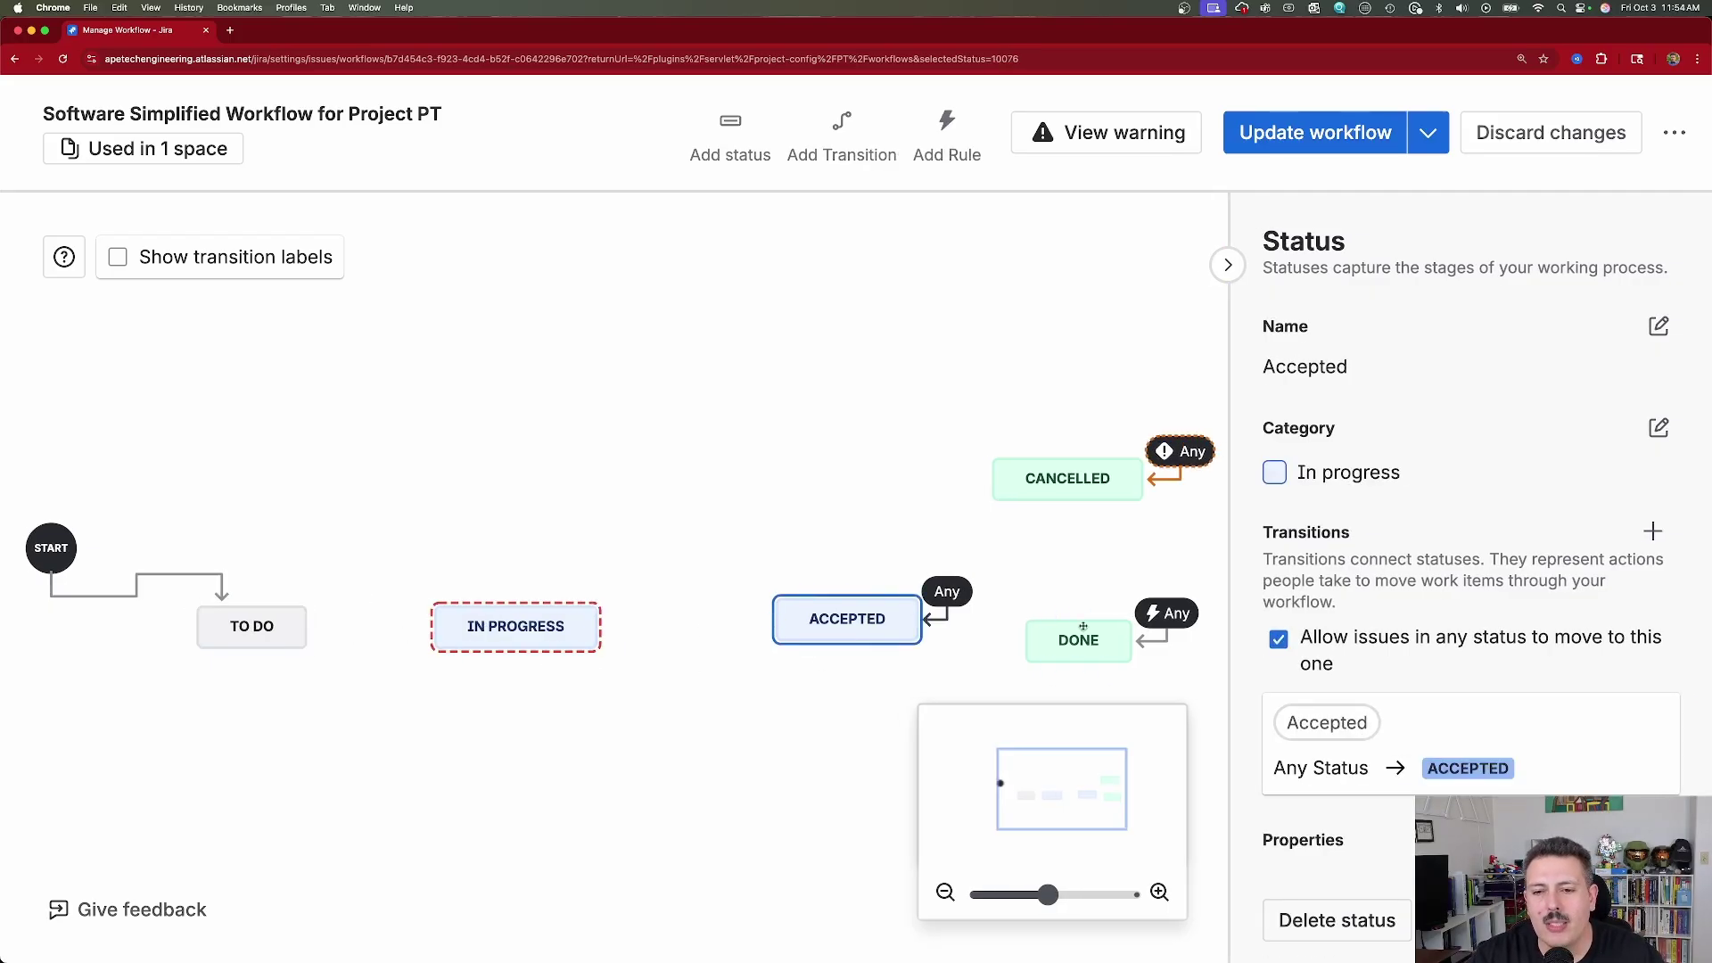
{"action": "left_click", "coordinate": [1278, 638]}
{"action": "left_click", "coordinate": [1079, 640]}
{"action": "left_click", "coordinate": [1308, 639]}
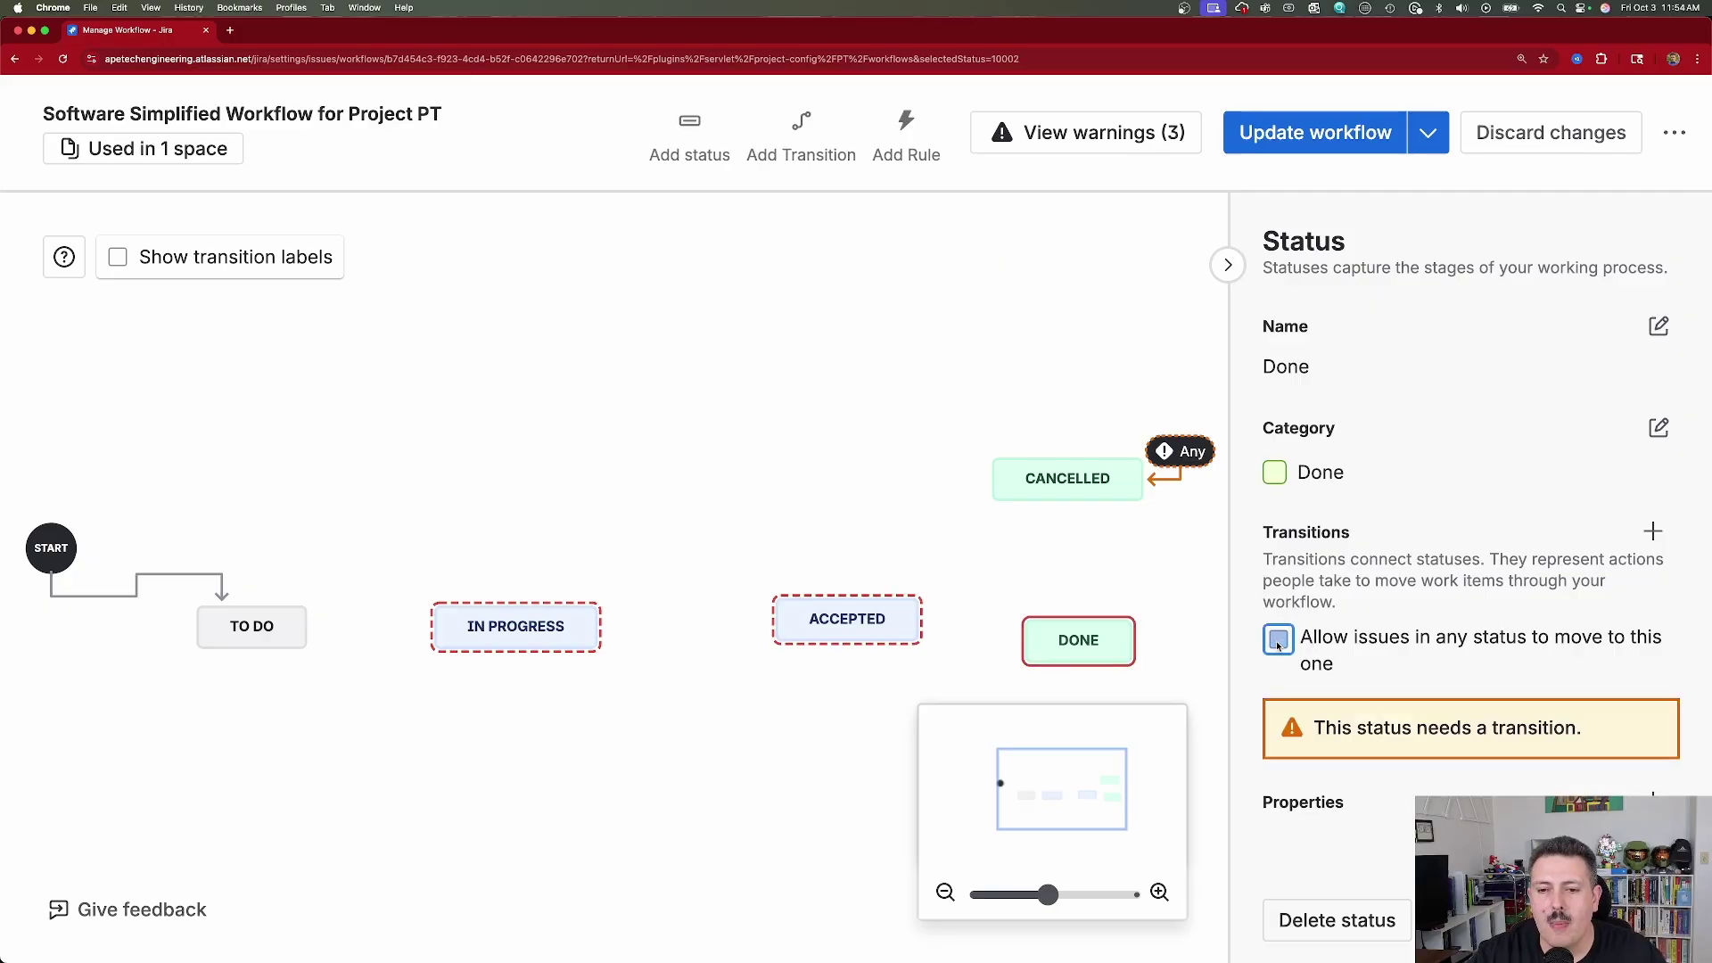
Step: Align Done with Accepted and start a transition from To Do to In Progress
{"action": "left_click", "coordinate": [1002, 612]}
{"action": "left_click_drag", "start_coordinate": [1084, 640], "coordinate": [1084, 615]}
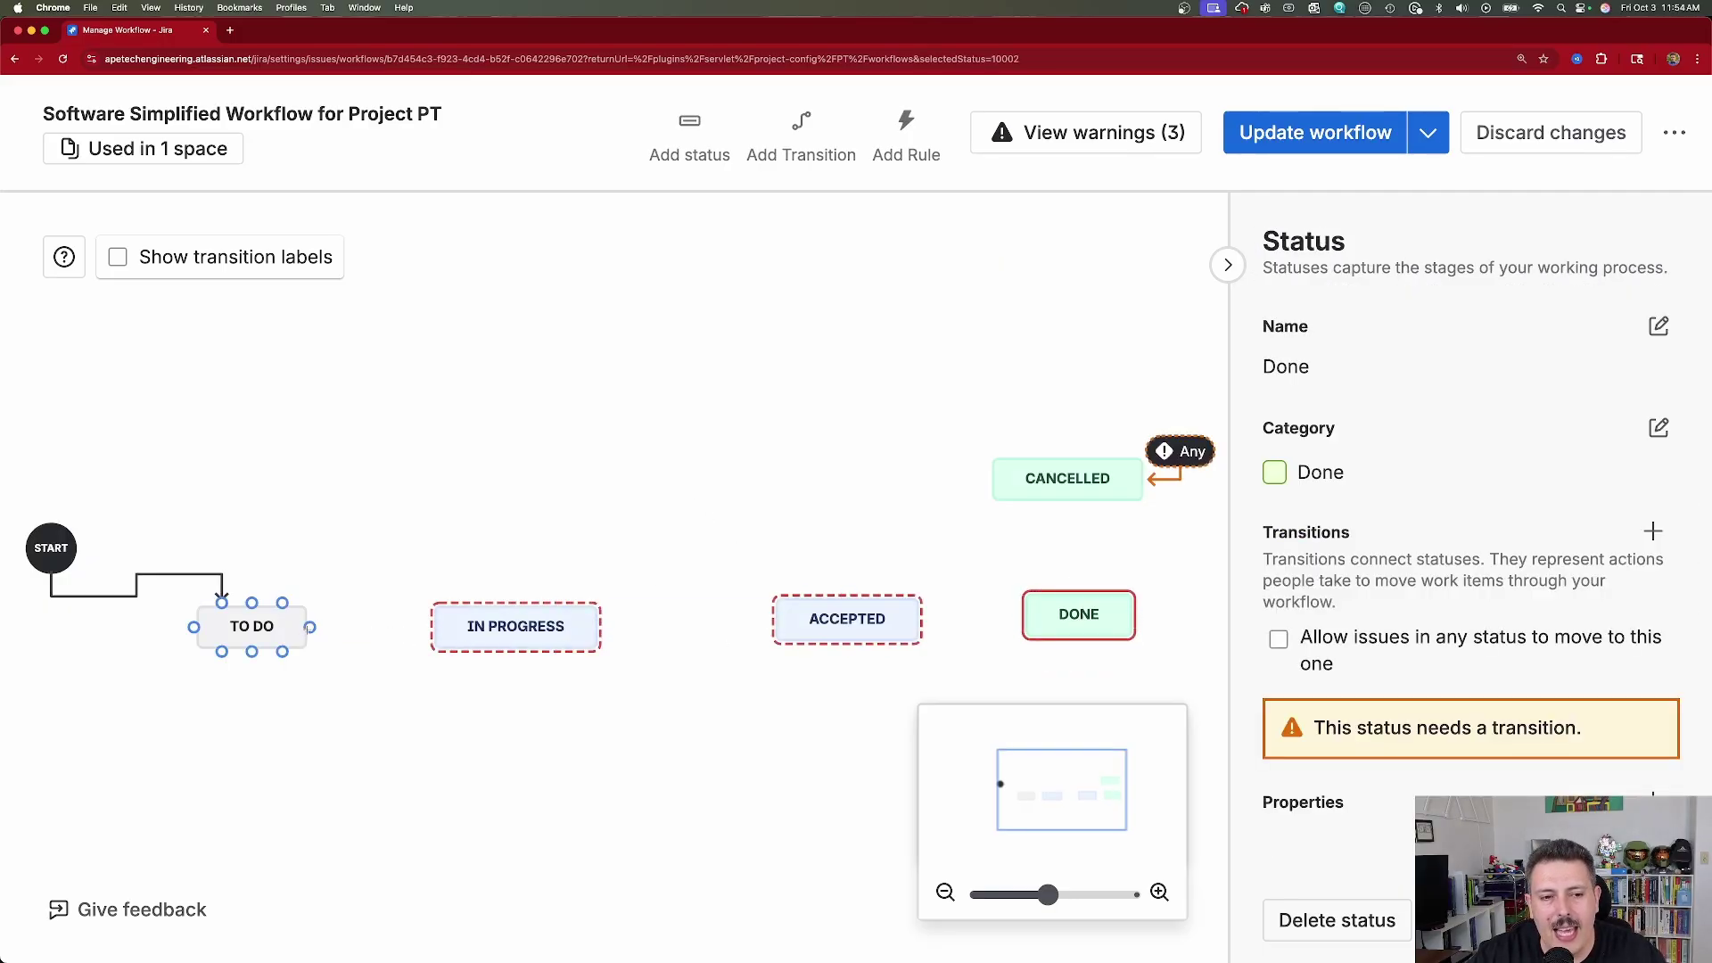
{"action": "left_click_drag", "start_coordinate": [310, 626], "coordinate": [439, 627]}
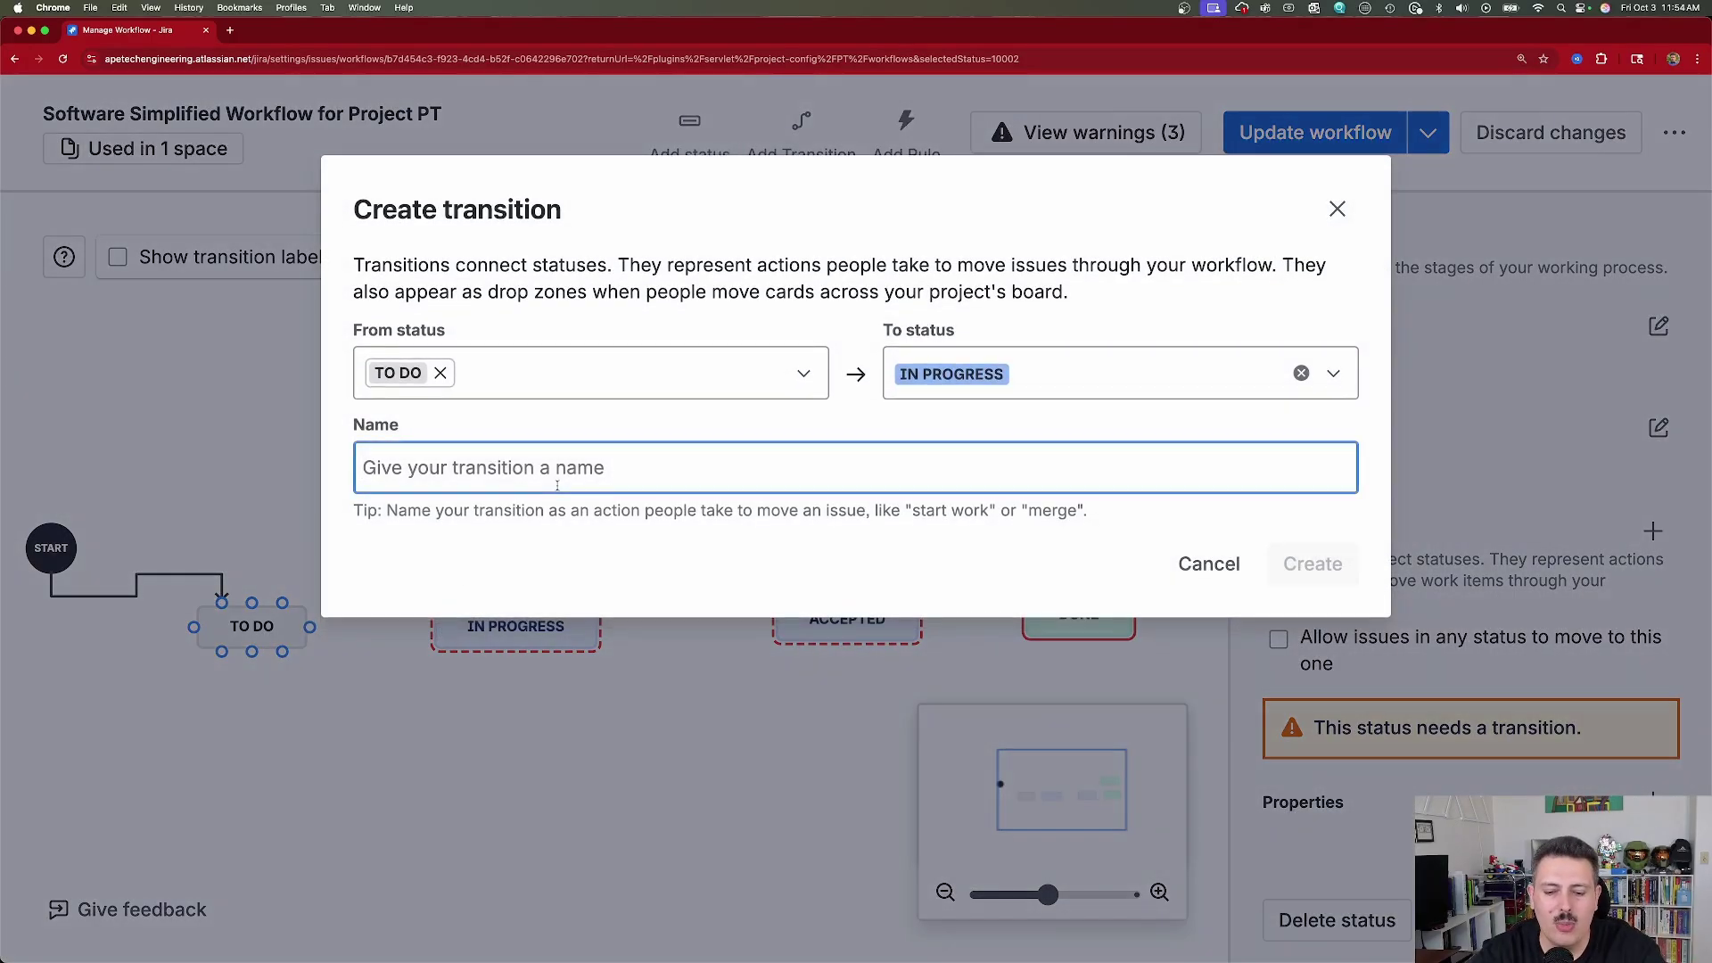
Step: Name the To Do-to-In Progress transition 'Start Progress' and create it
{"action": "type", "text": "Start Progress"}
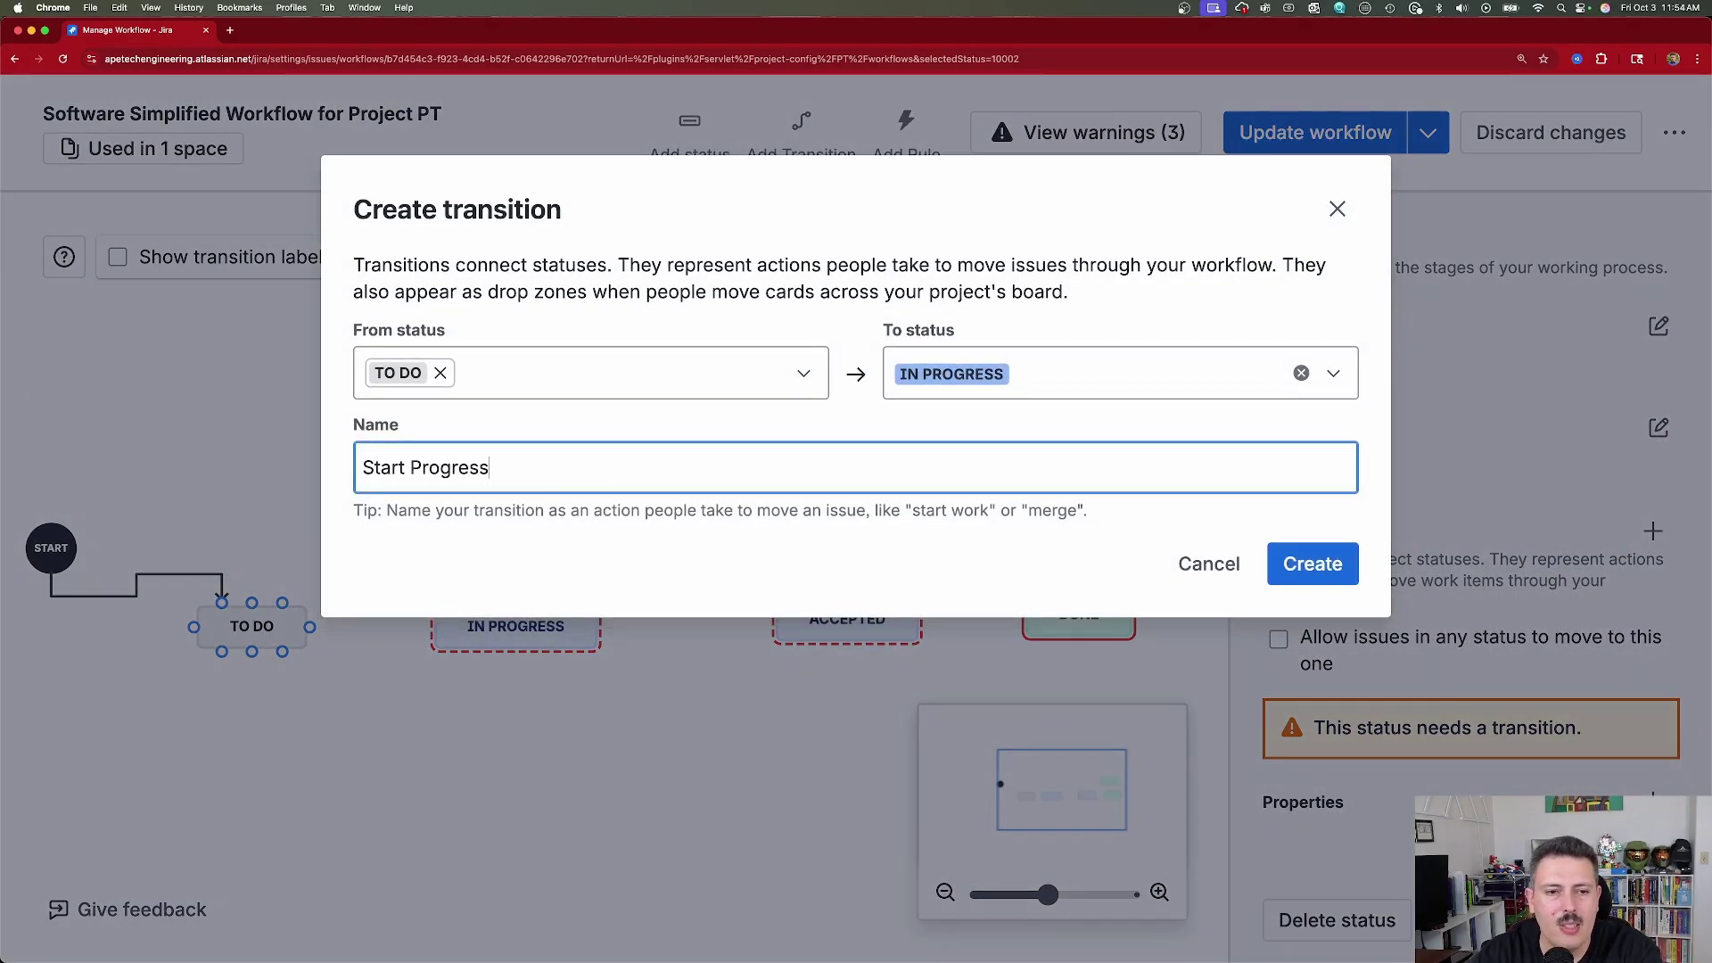
{"action": "left_click", "coordinate": [1310, 564]}
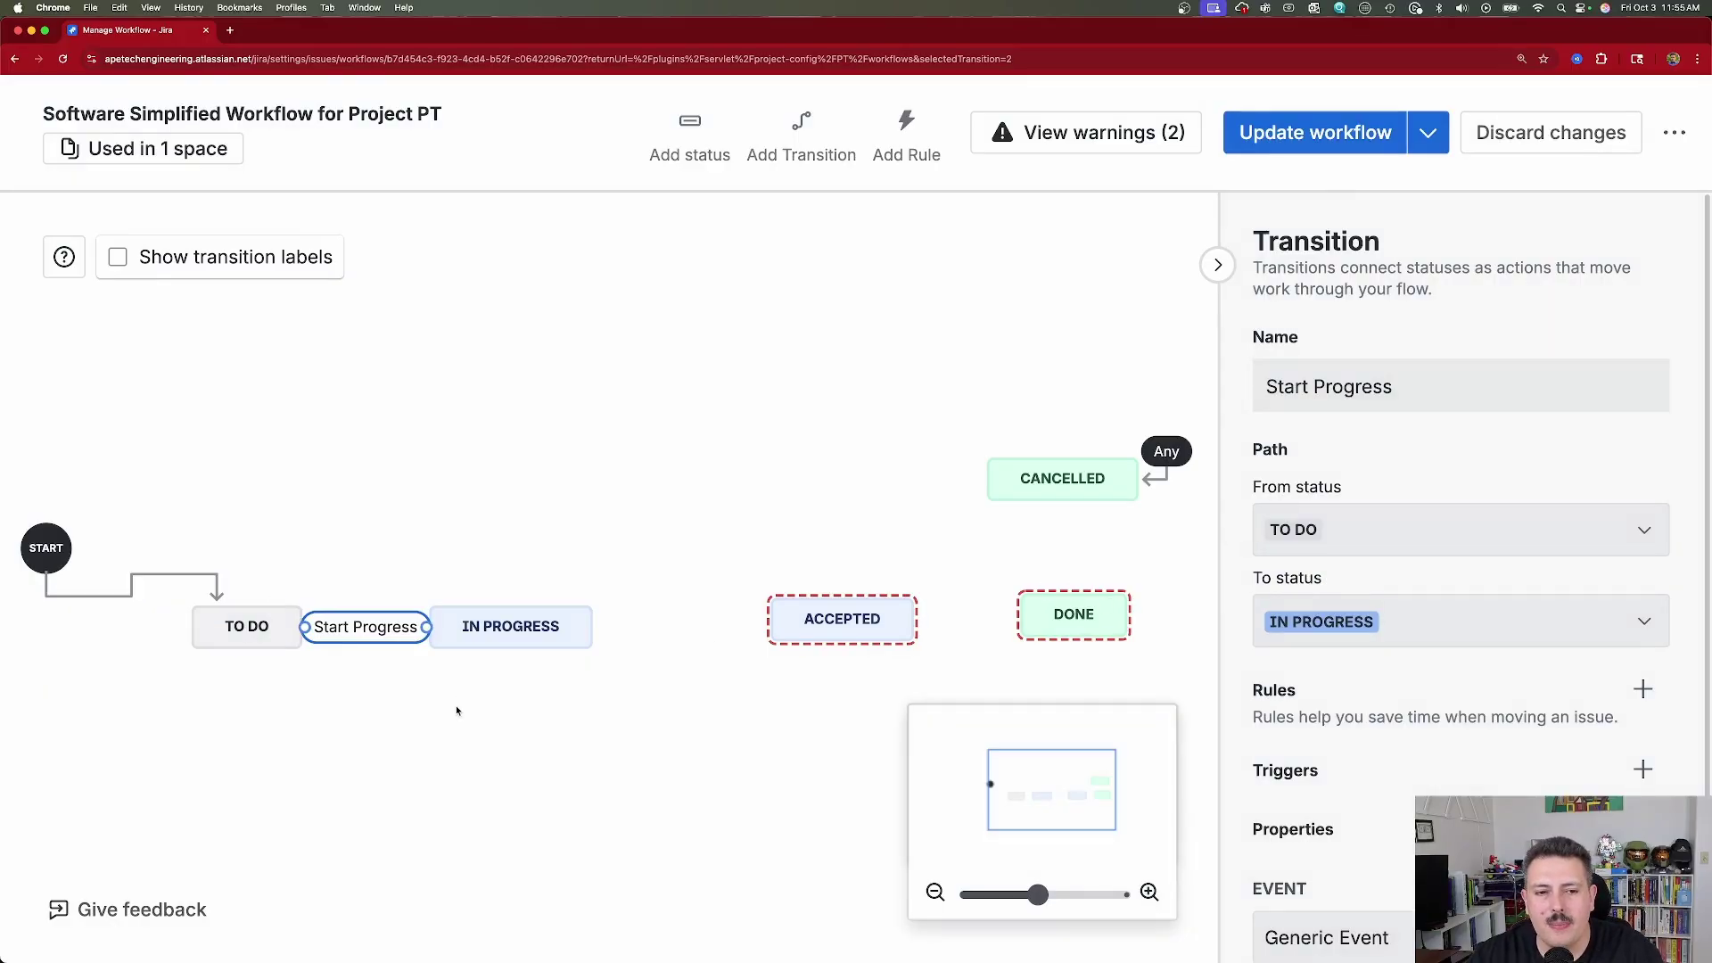
{"action": "left_click", "coordinate": [464, 739]}
Step: Add a 'Code Complete' transition from In Progress to Accepted
{"action": "mouse_move", "coordinate": [600, 627]}
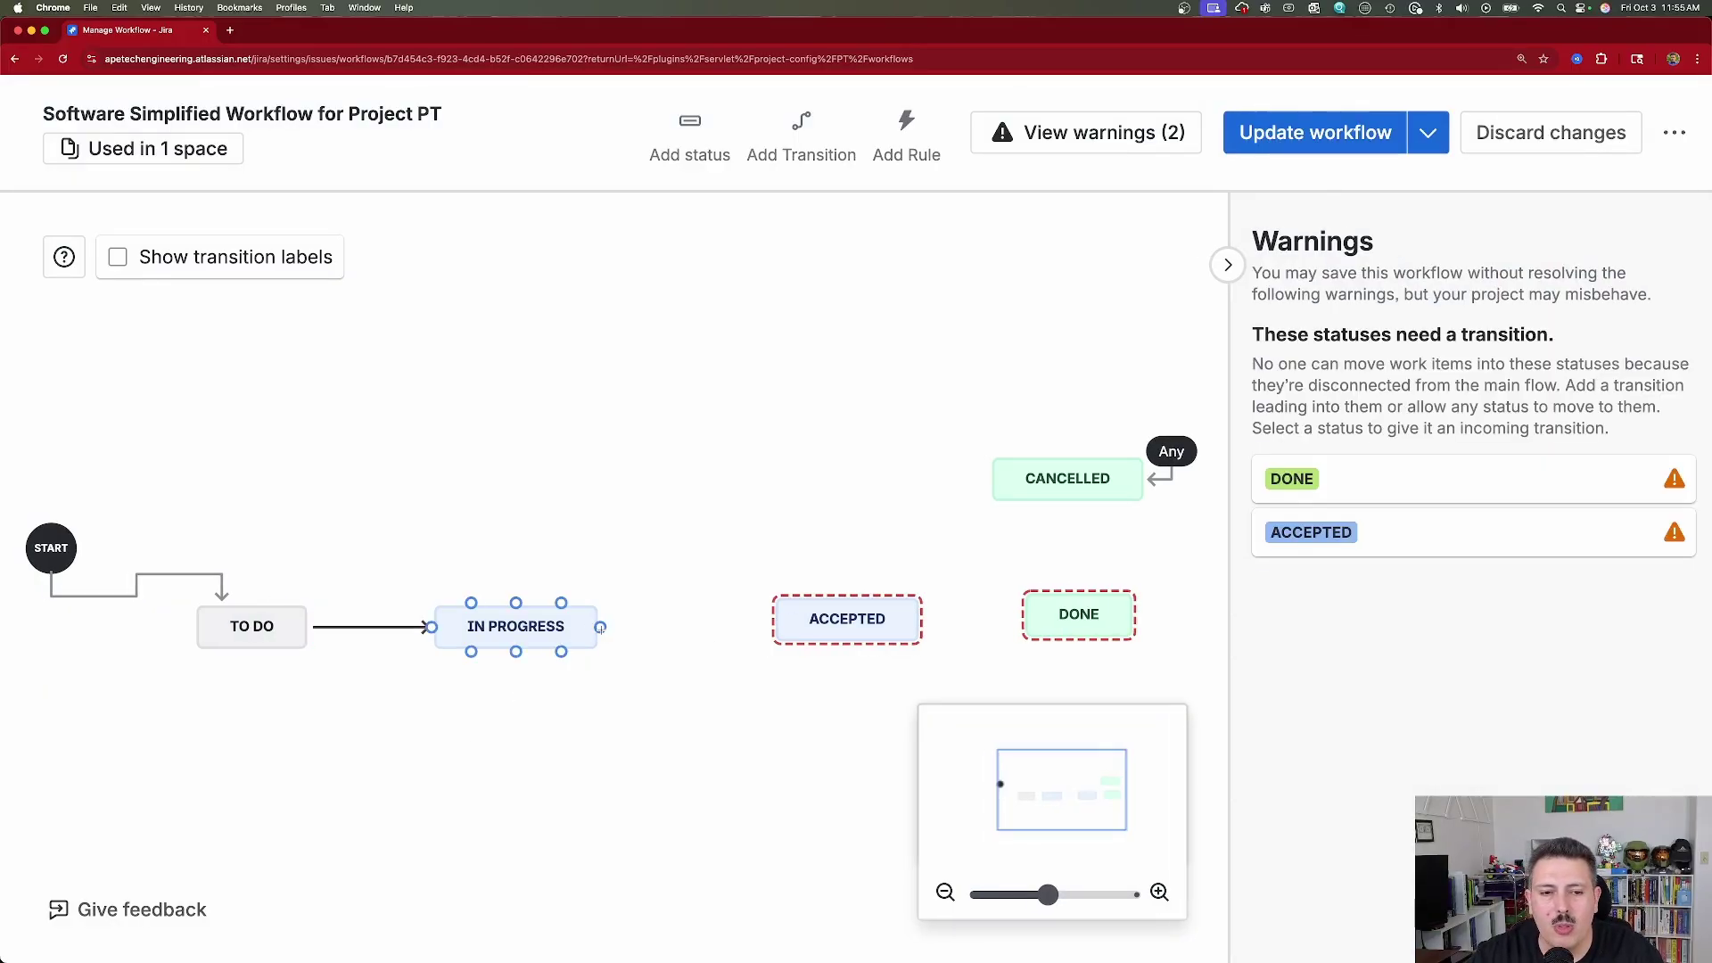
{"action": "left_click_drag", "start_coordinate": [600, 627], "coordinate": [847, 619]}
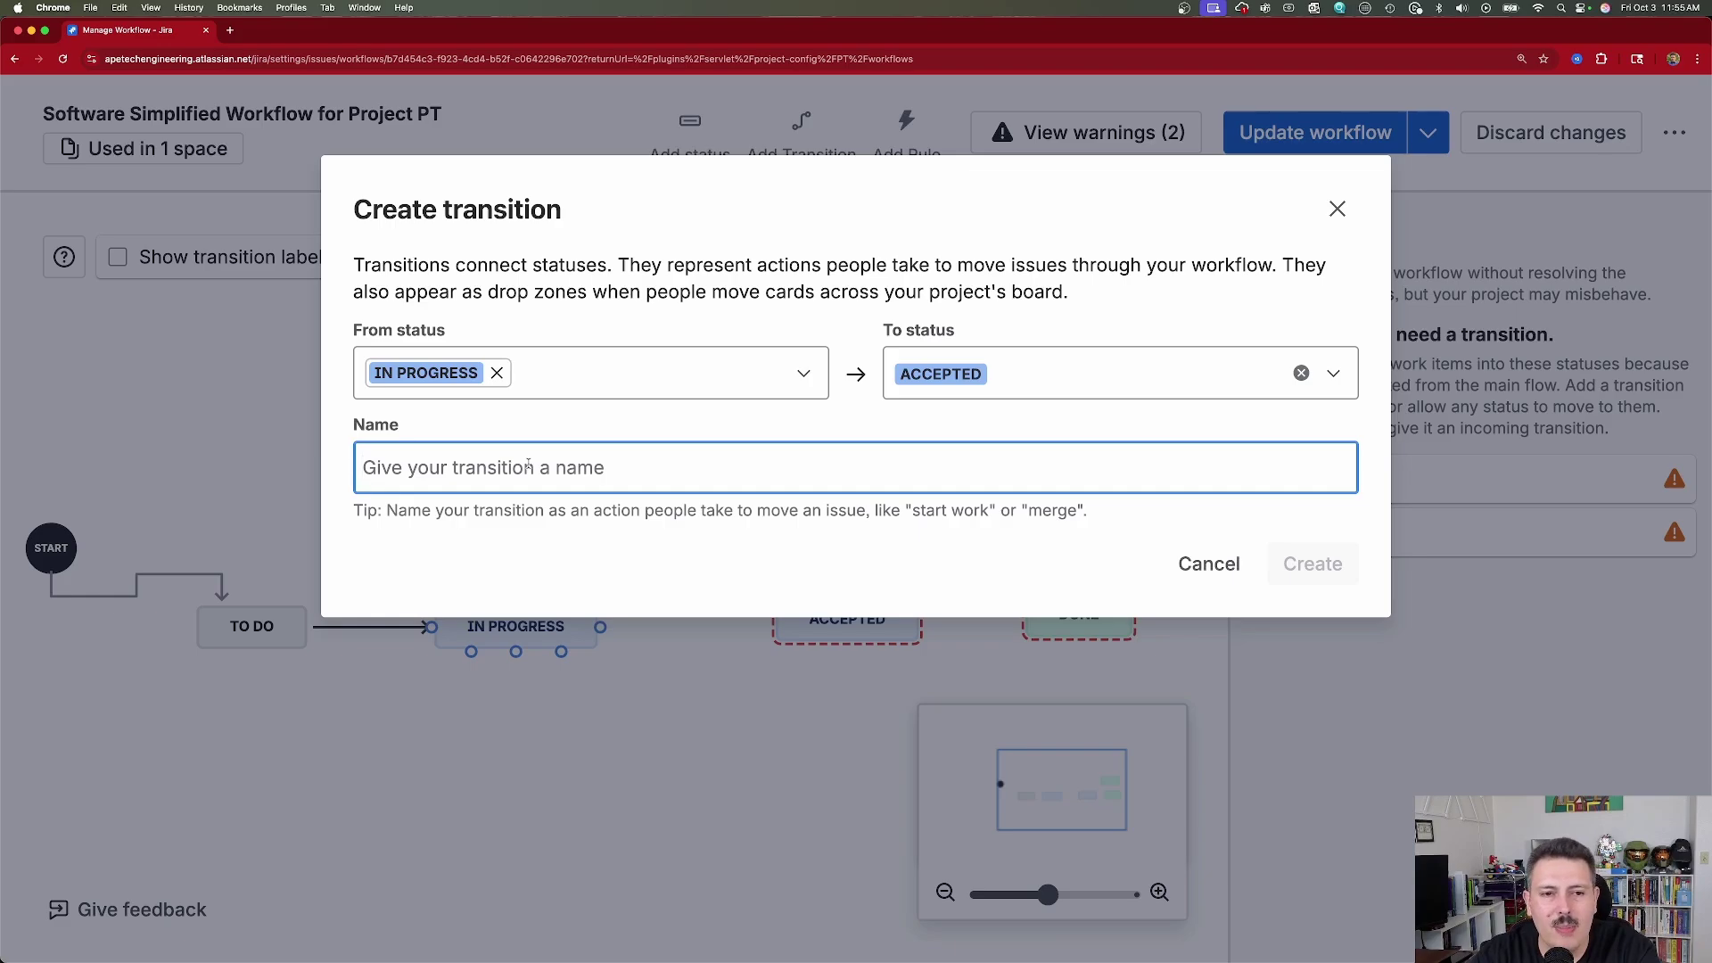
{"action": "type", "text": "Code Complete"}
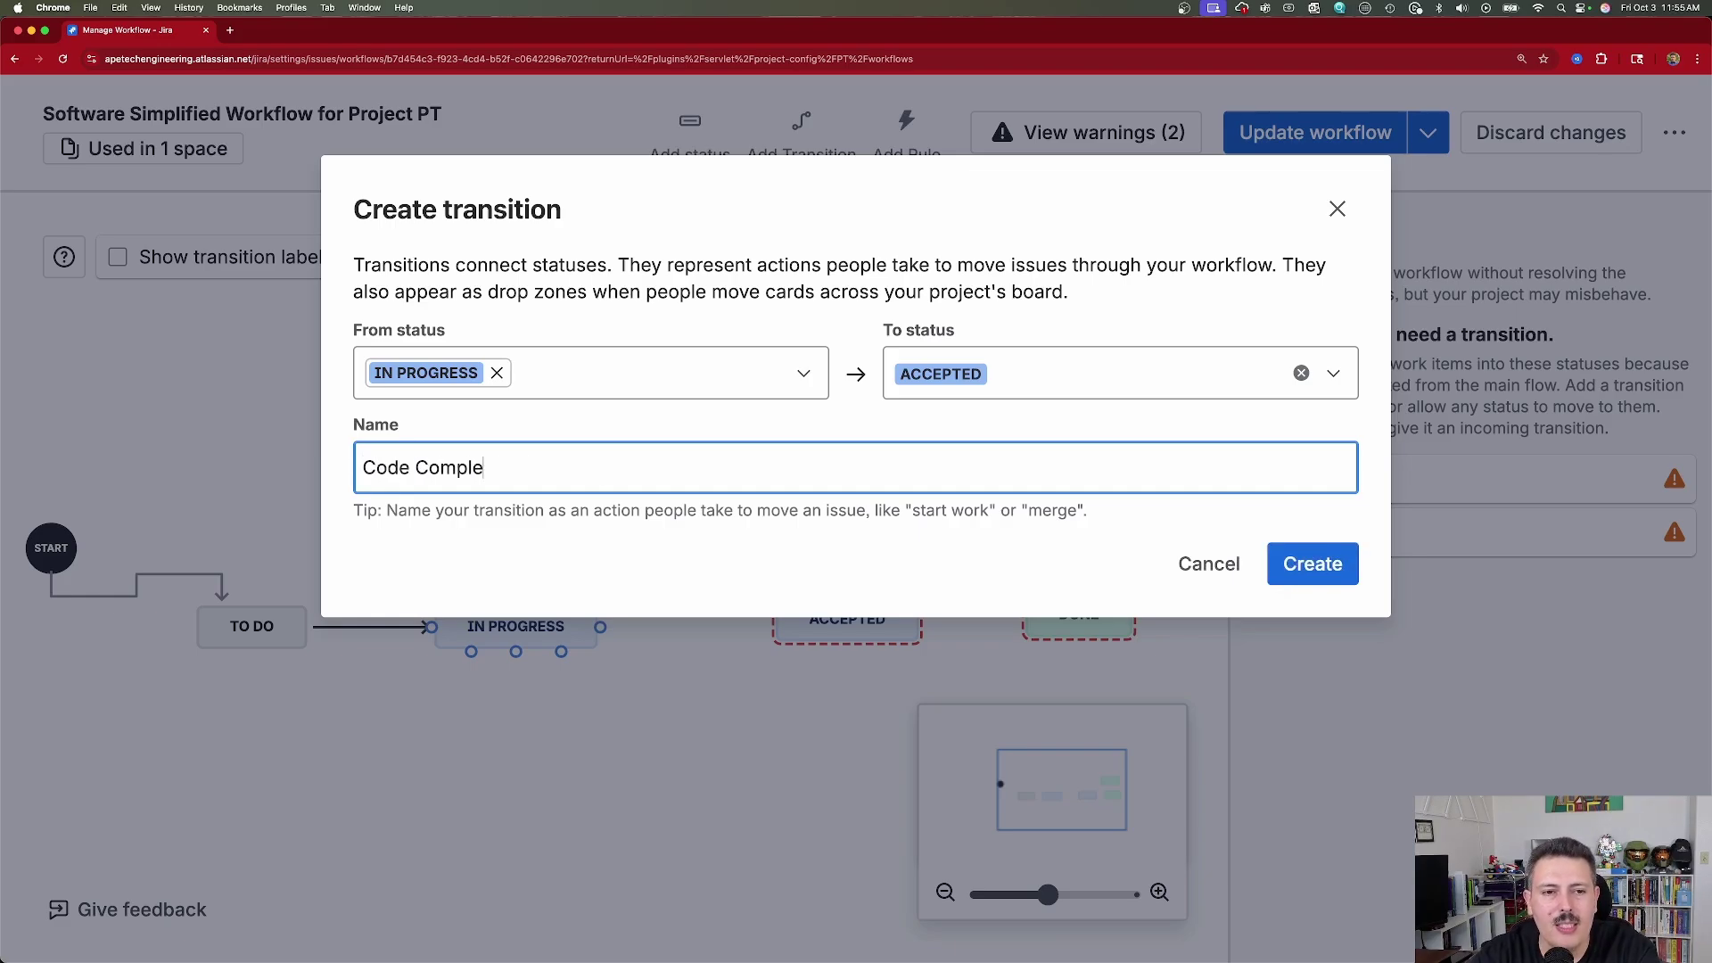
{"action": "left_click", "coordinate": [1310, 563]}
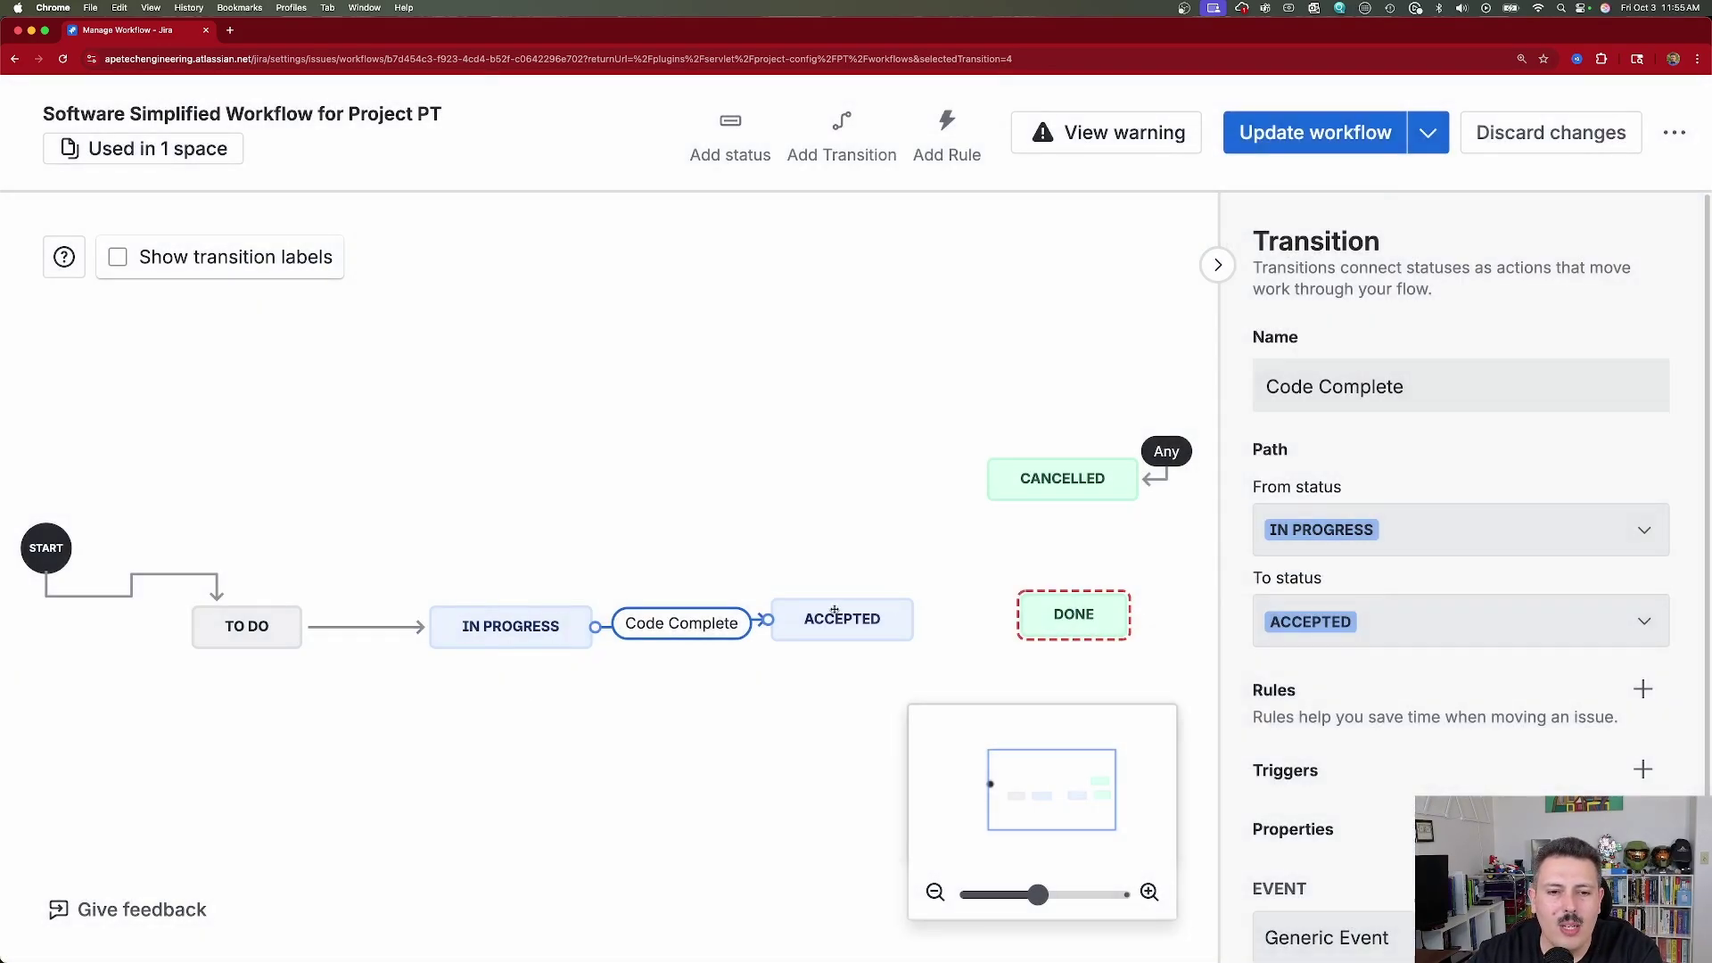
Step: Add an 'Approved' transition from Accepted to Done
{"action": "left_click", "coordinate": [864, 619]}
{"action": "left_click_drag", "start_coordinate": [916, 619], "coordinate": [1070, 615]}
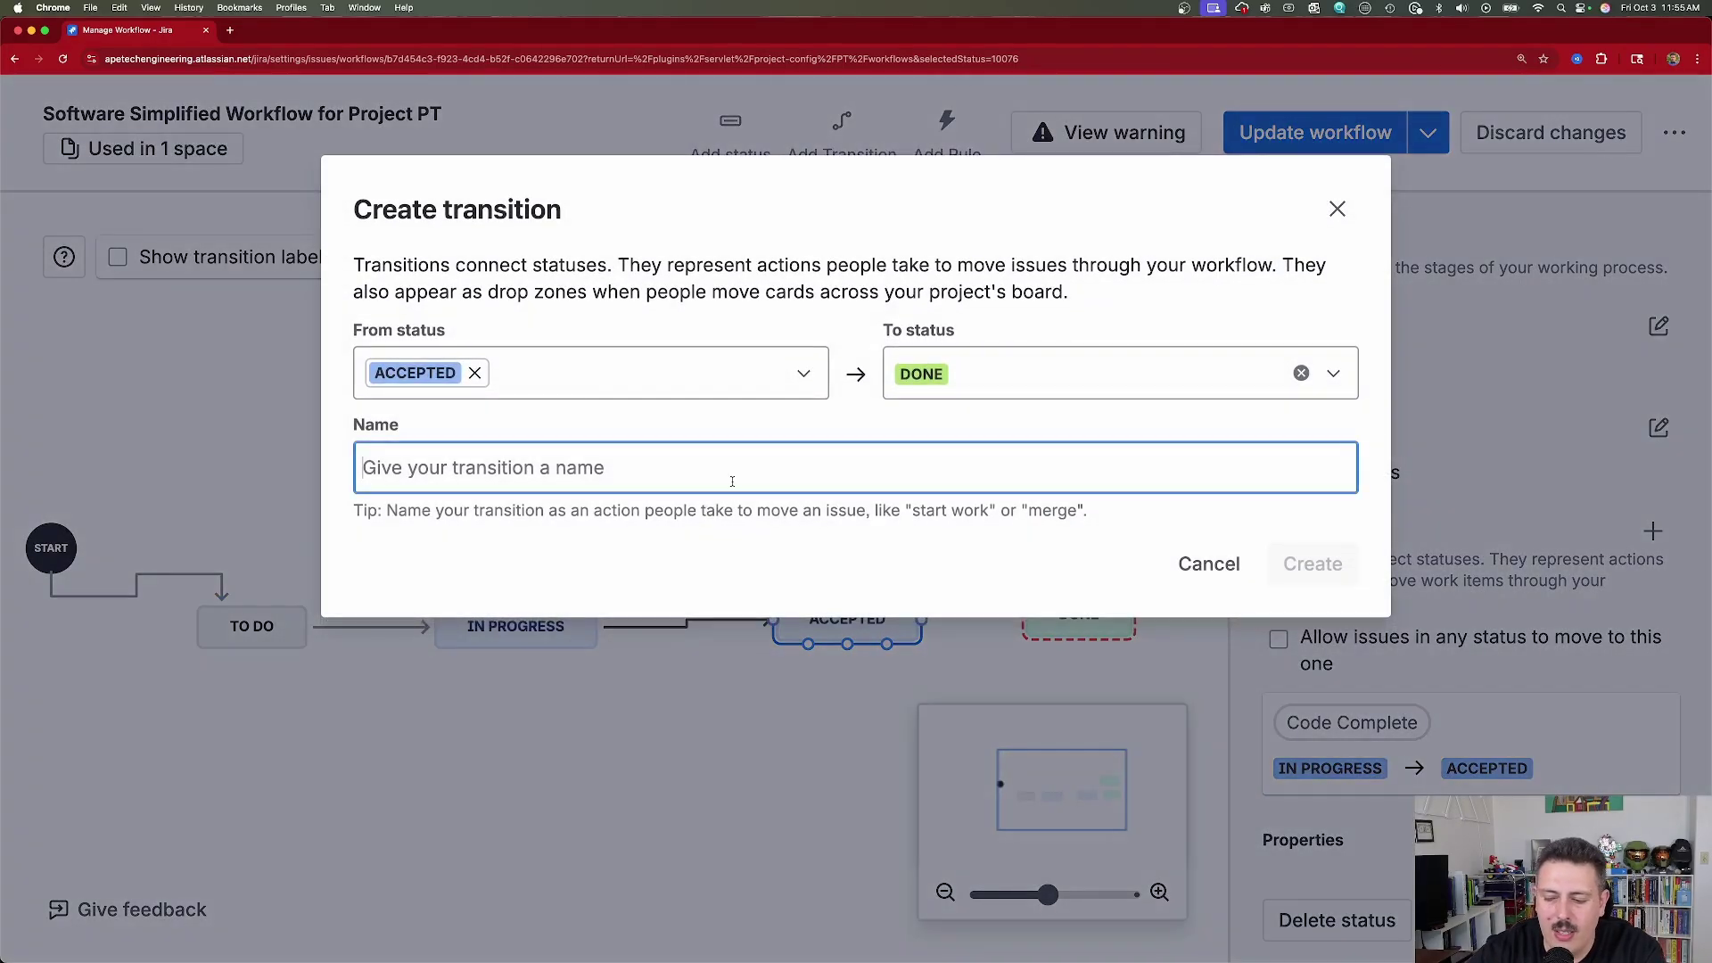
{"action": "type", "text": "Approved"}
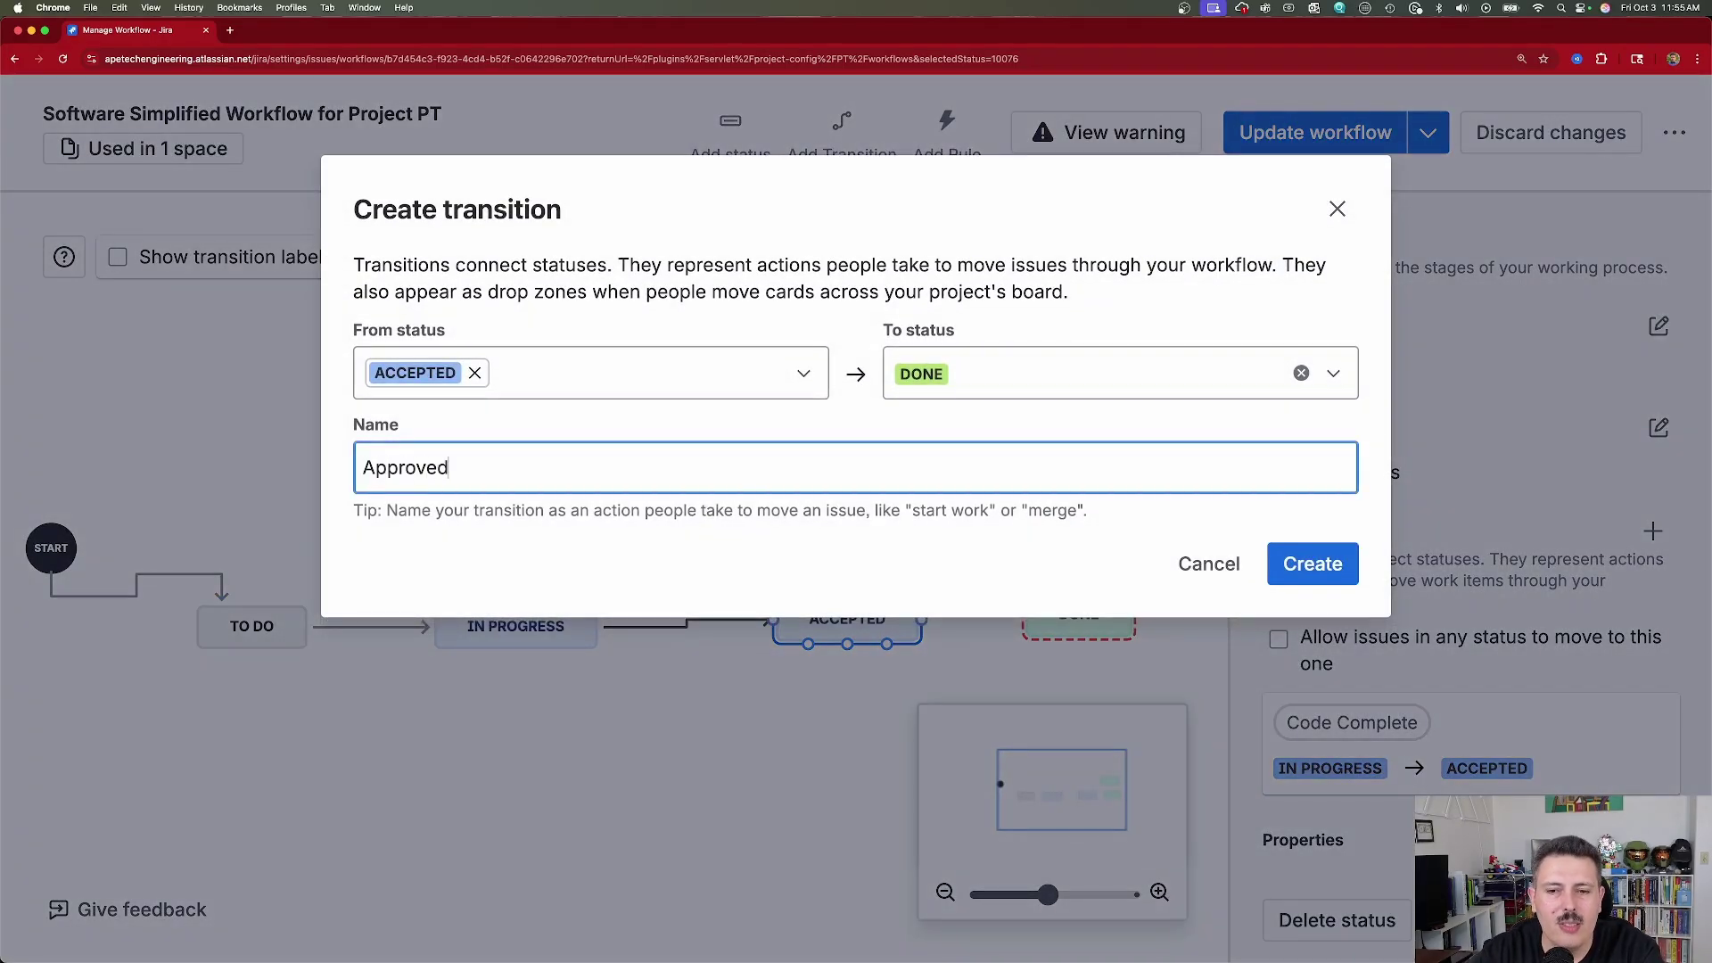
{"action": "left_click", "coordinate": [1312, 564]}
{"action": "left_click", "coordinate": [611, 713]}
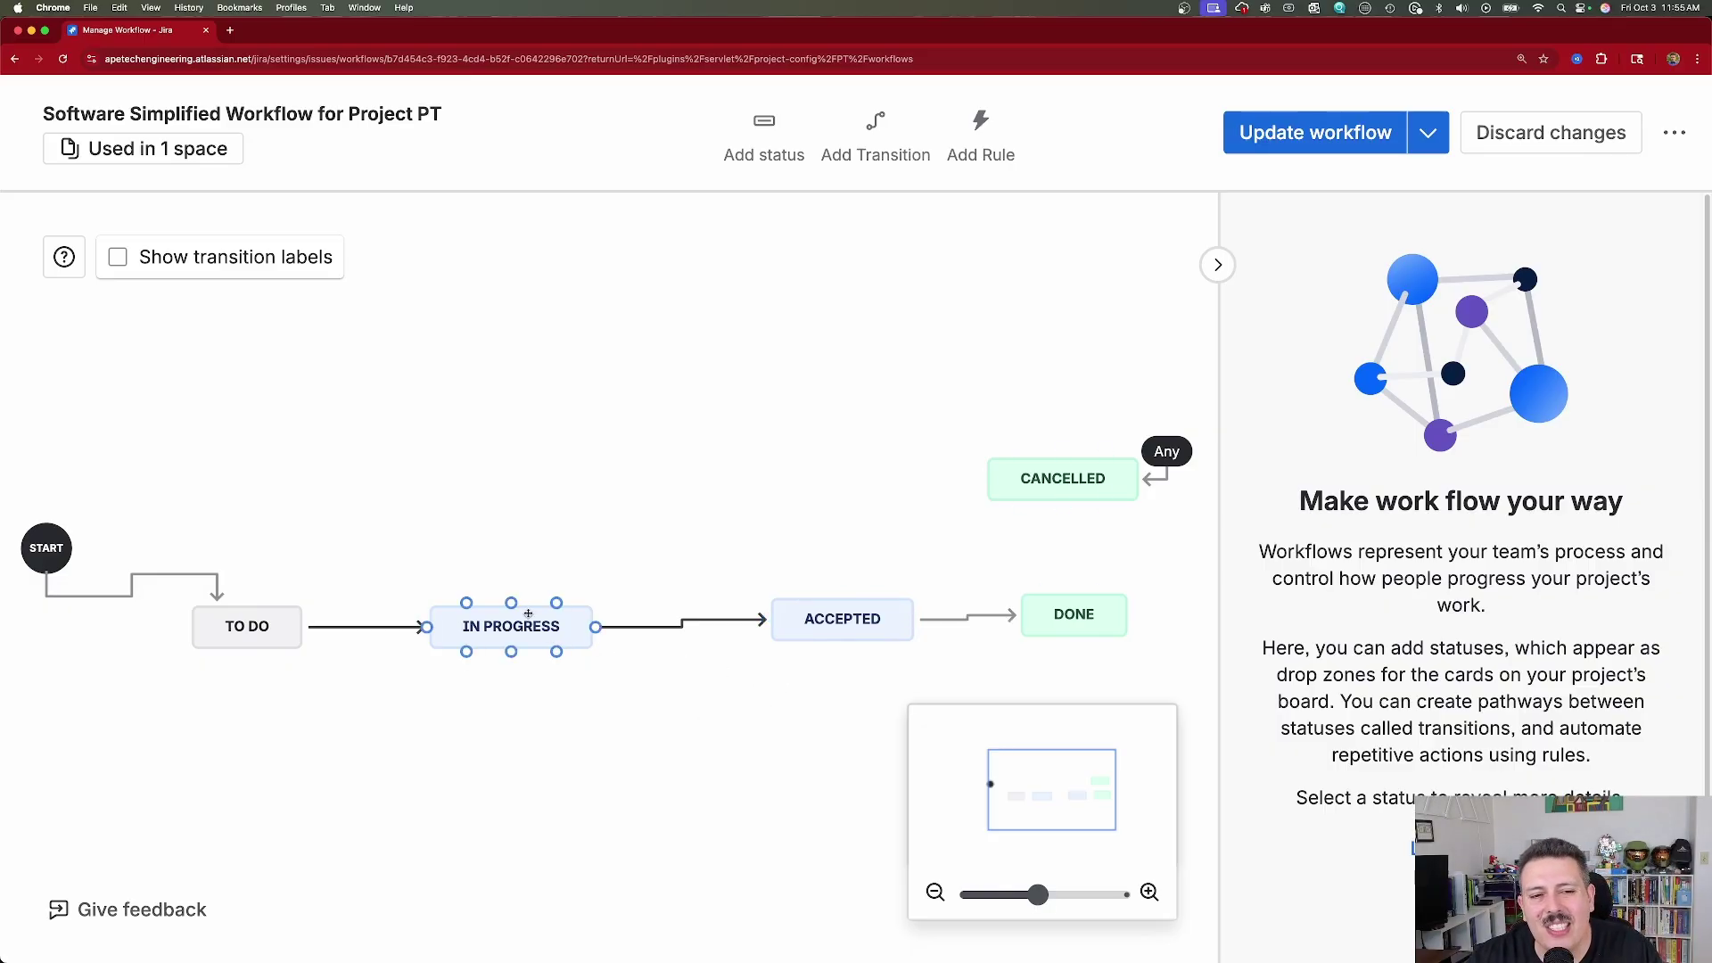
Step: Discard a draft IN PROGRESS→TO DO transition and create a 'Reopen' transition from DONE to TO DO
{"action": "left_click_drag", "start_coordinate": [511, 603], "coordinate": [277, 601]}
{"action": "left_click", "coordinate": [677, 481]}
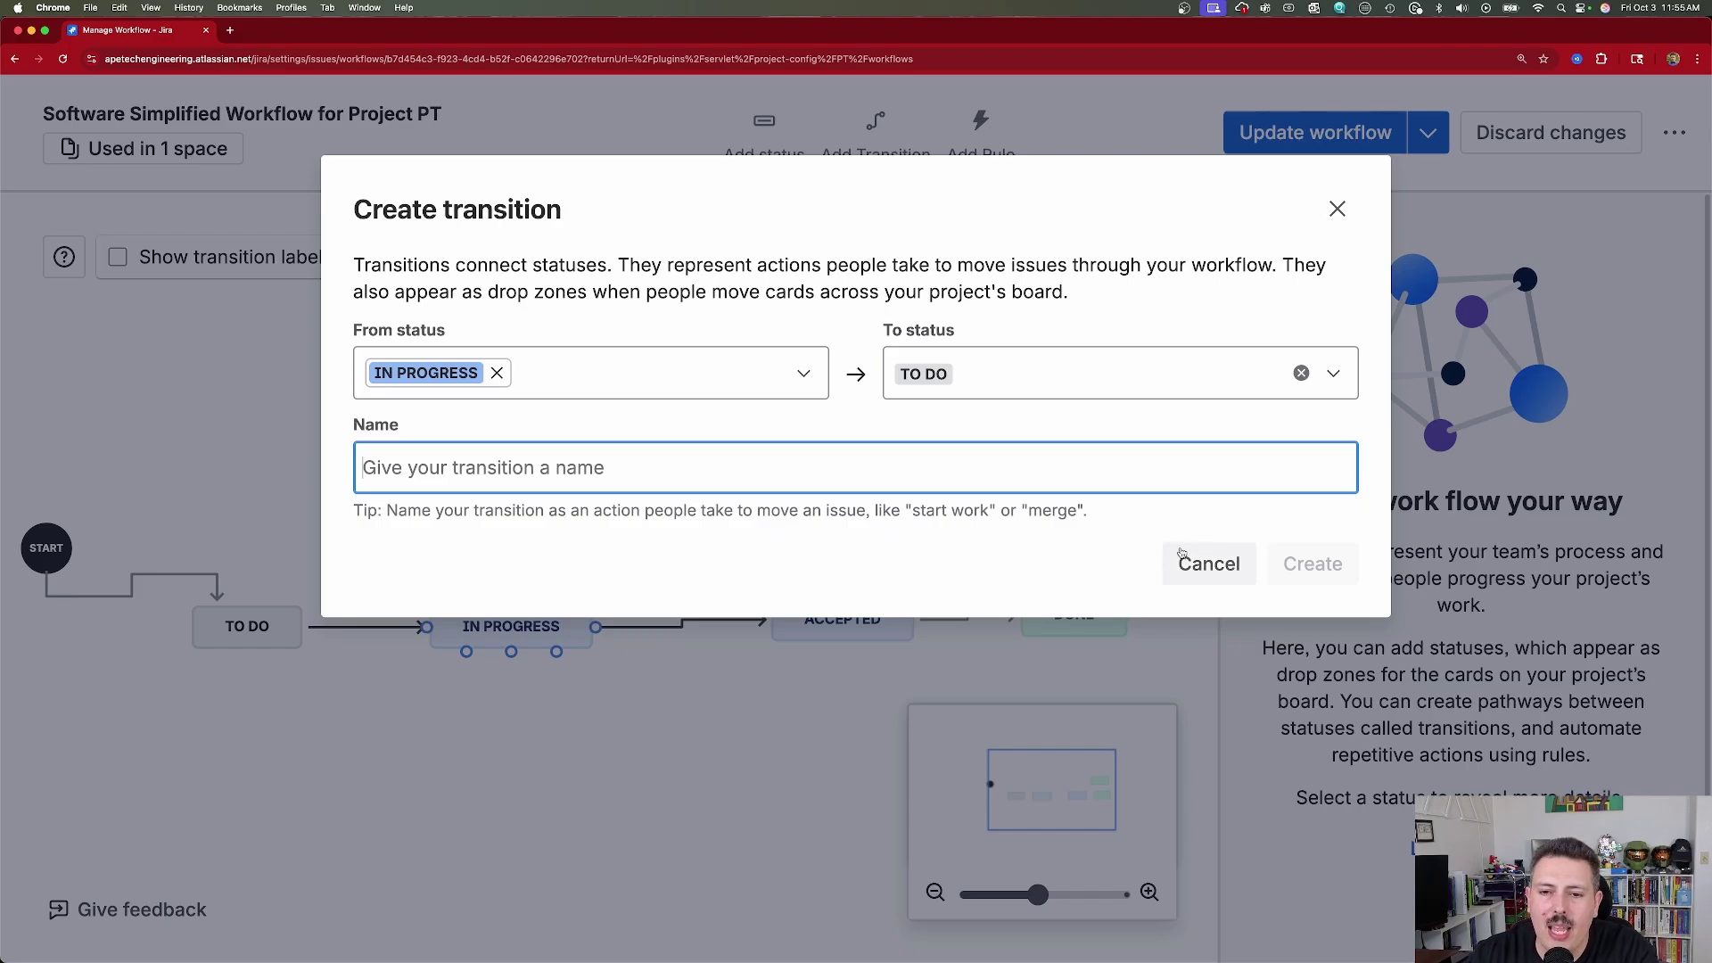
{"action": "left_click", "coordinate": [1209, 563]}
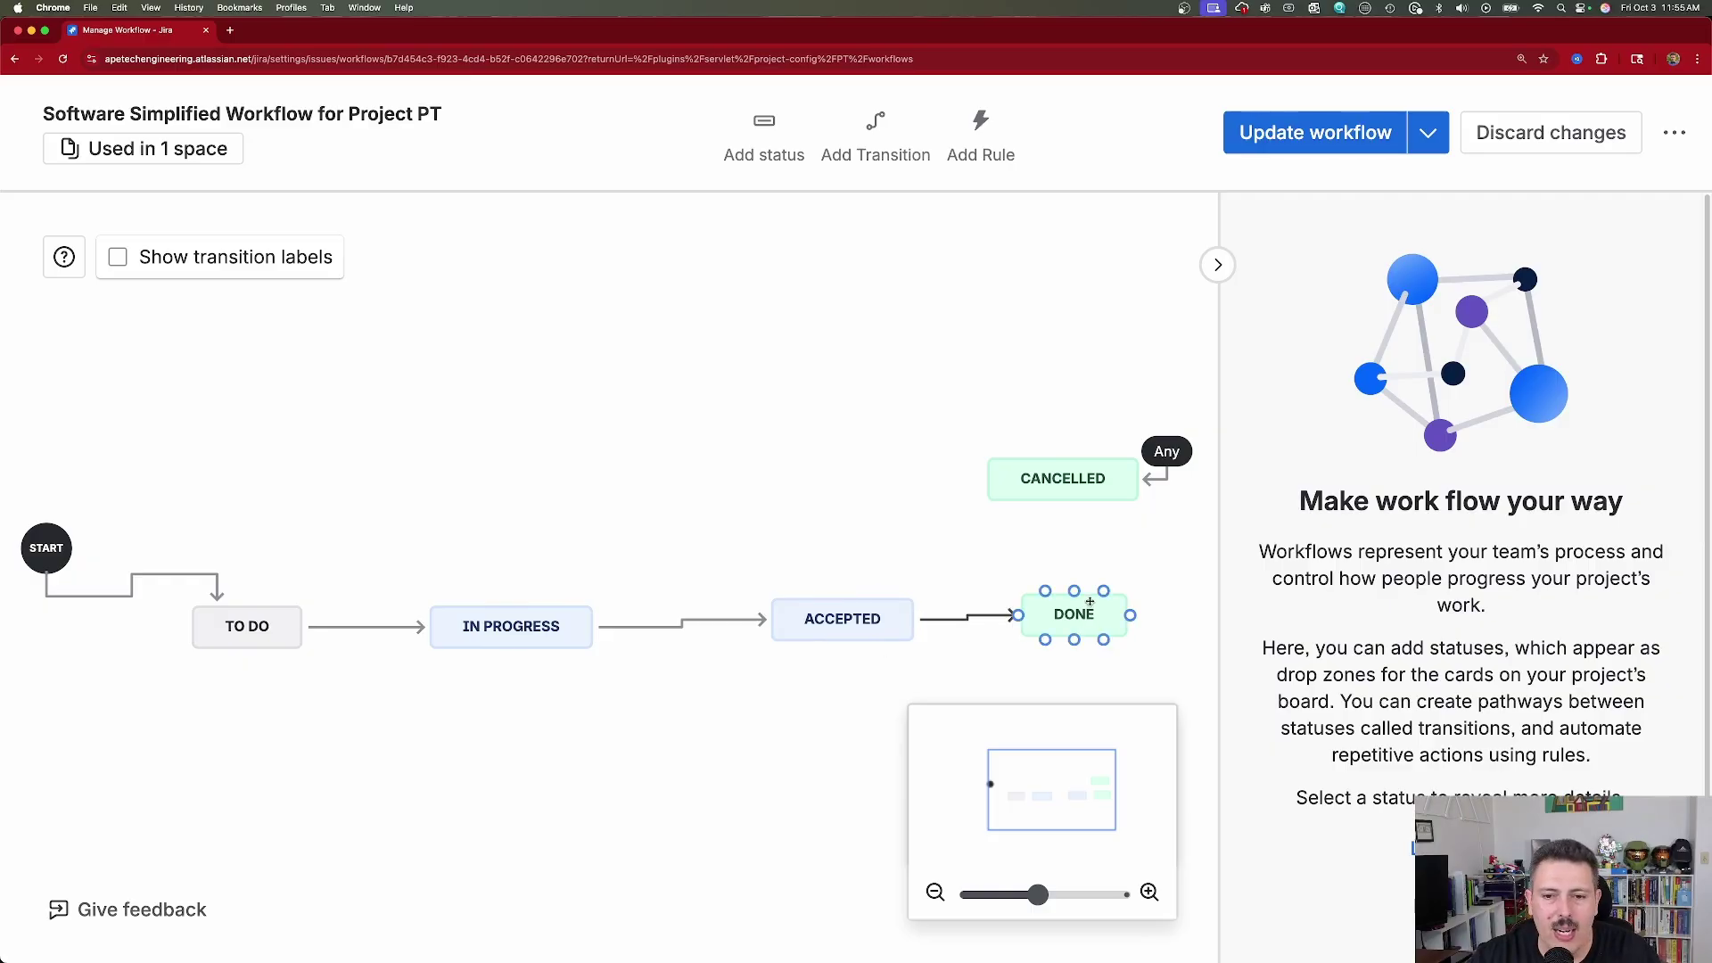
{"action": "left_click_drag", "start_coordinate": [1074, 591], "coordinate": [247, 603]}
{"action": "left_click", "coordinate": [584, 474]}
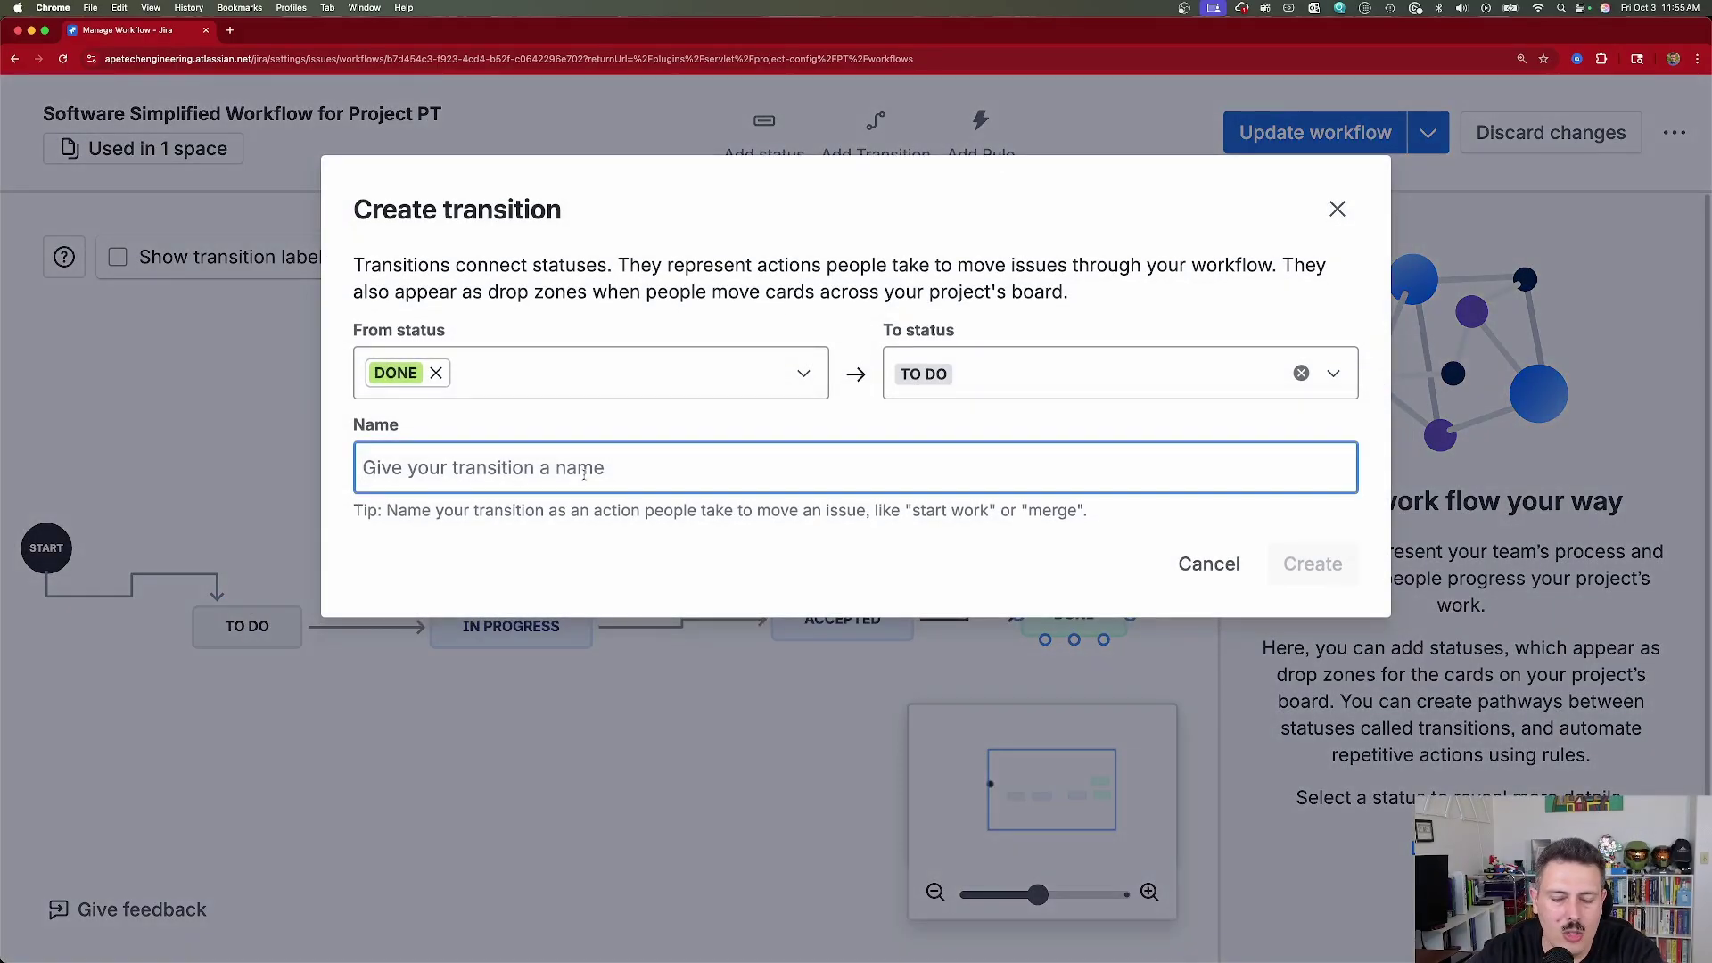
{"action": "type", "text": "Re"}
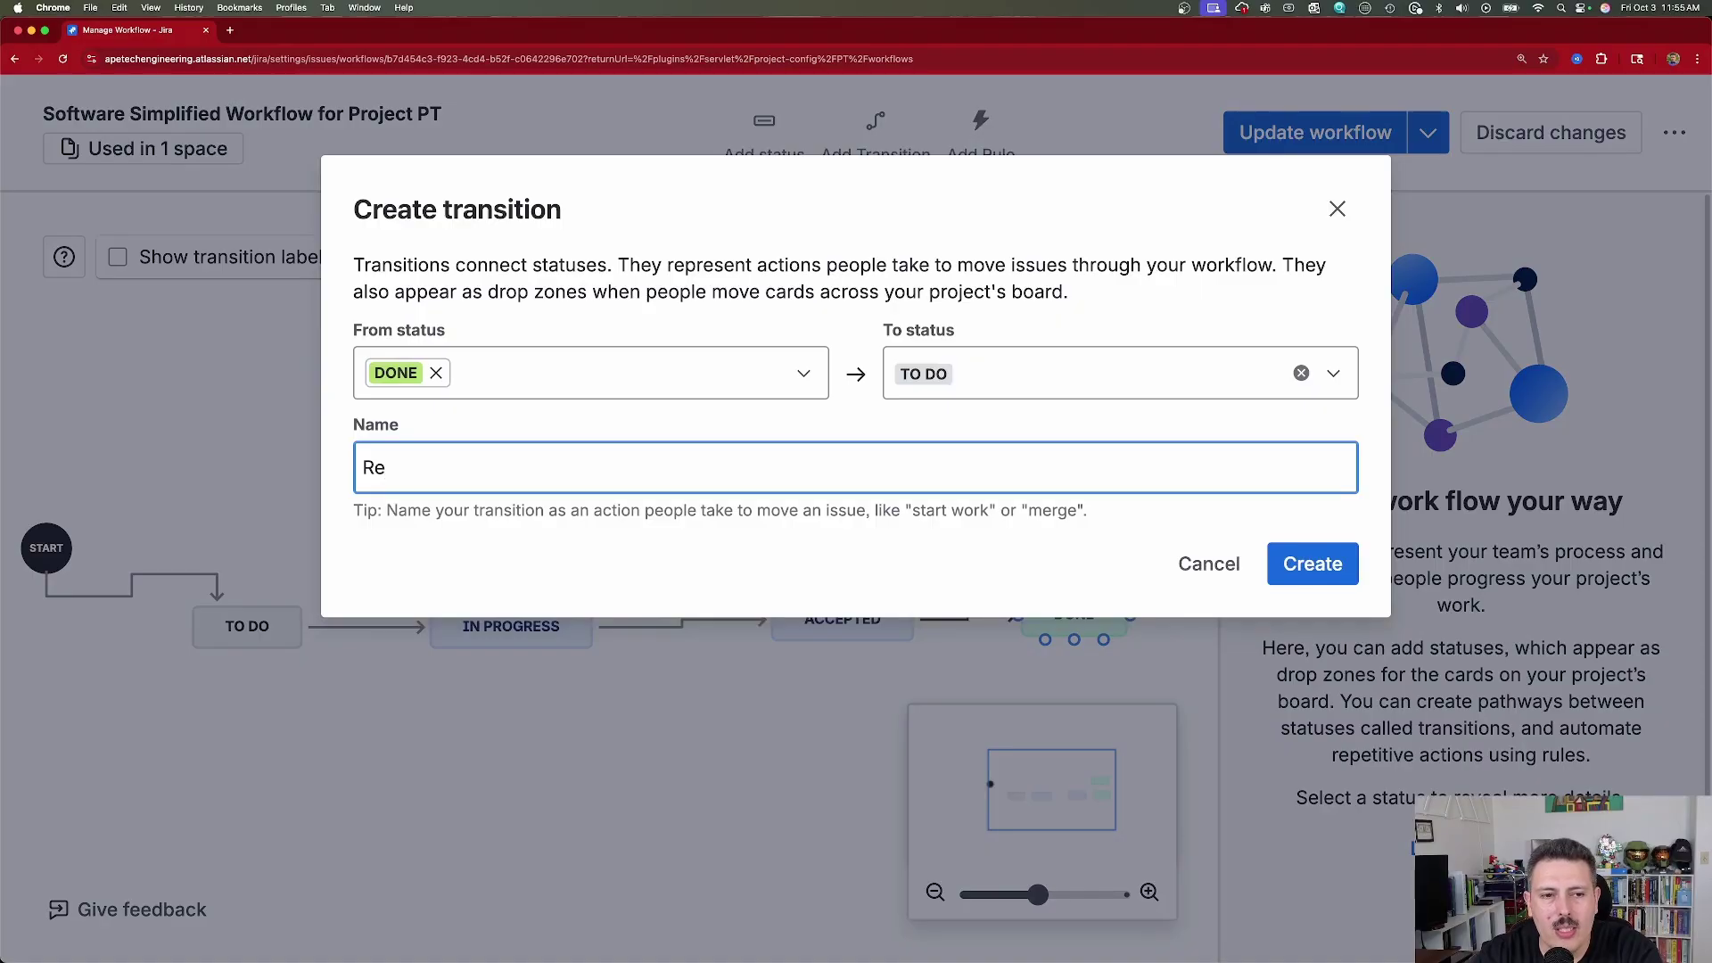
{"action": "type", "text": "open"}
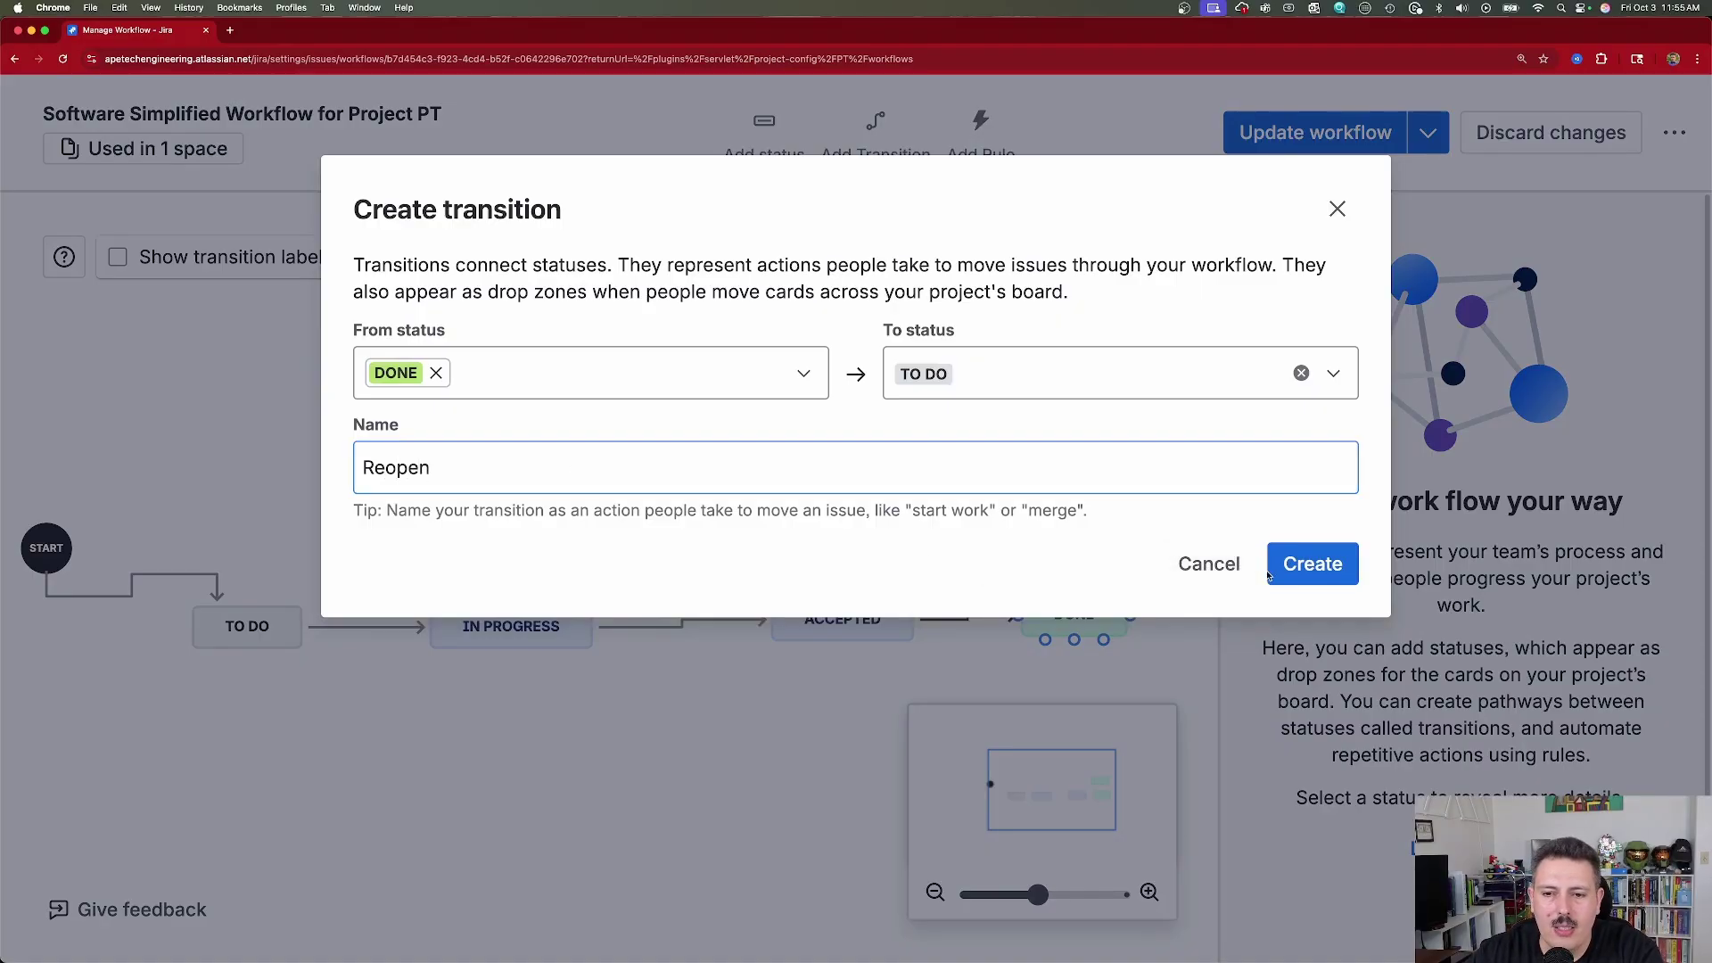
{"action": "left_click", "coordinate": [1311, 563]}
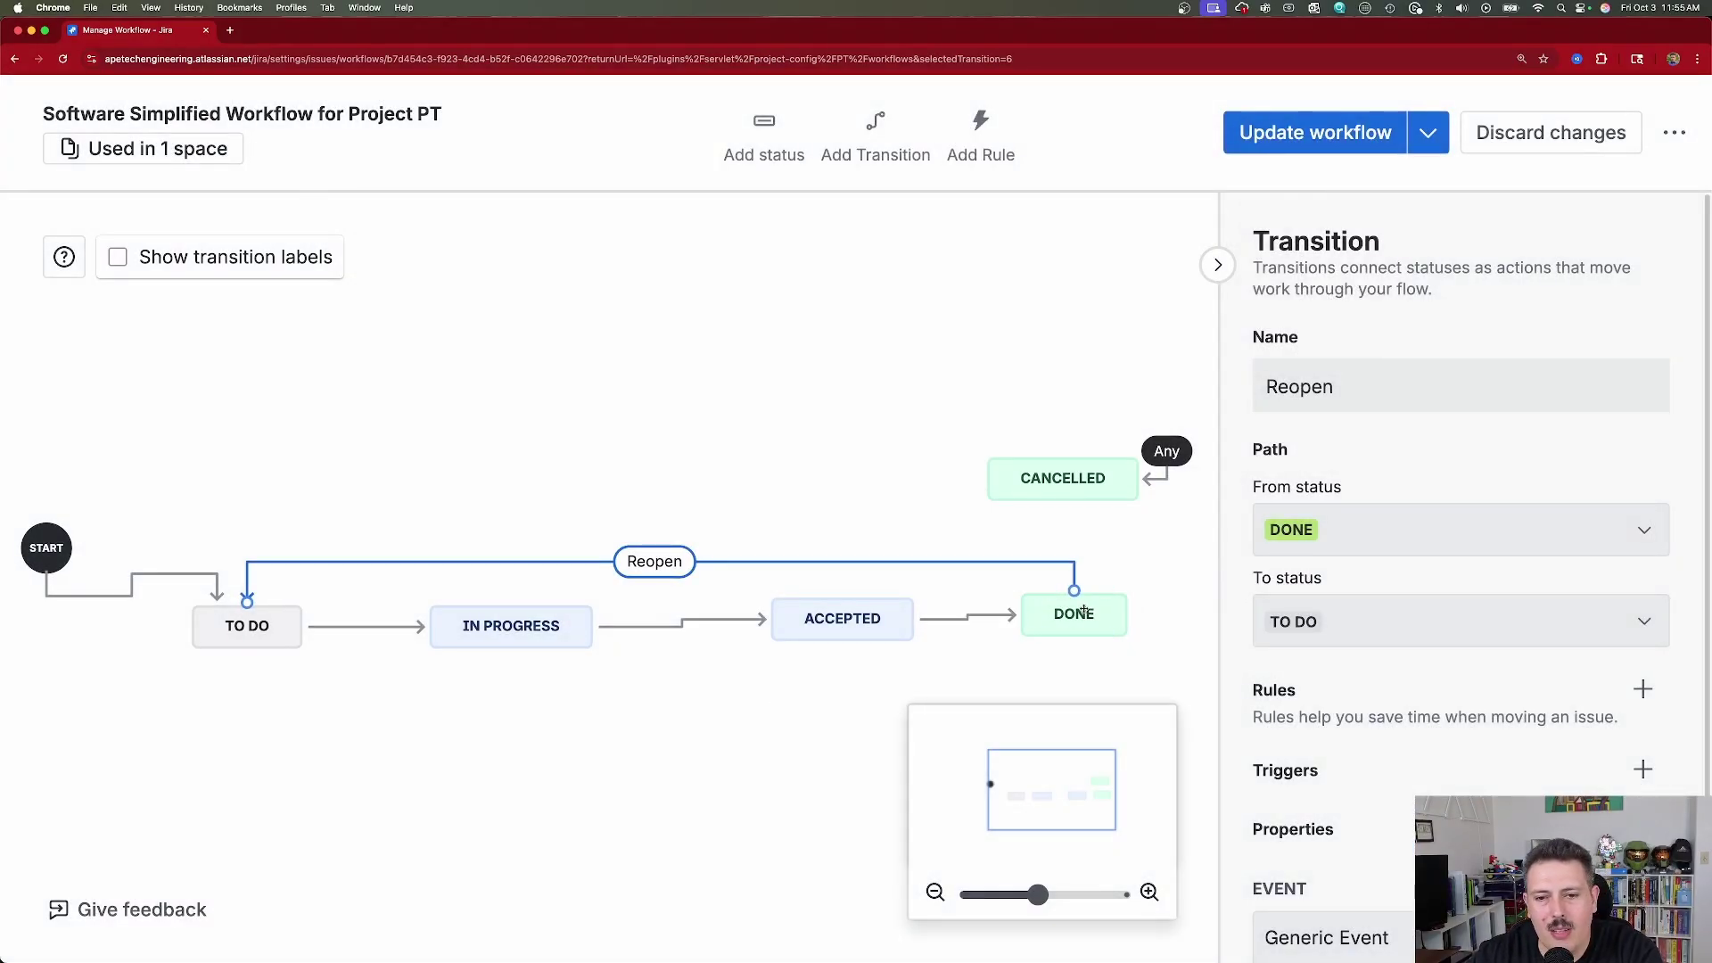
Step: Start a DONE→IN PROGRESS transition from the DONE status, then abandon it
{"action": "left_click", "coordinate": [1081, 612]}
{"action": "mouse_move", "coordinate": [1048, 641]}
{"action": "left_click_drag", "start_coordinate": [1045, 642], "coordinate": [546, 638]}
{"action": "left_click", "coordinate": [1233, 566]}
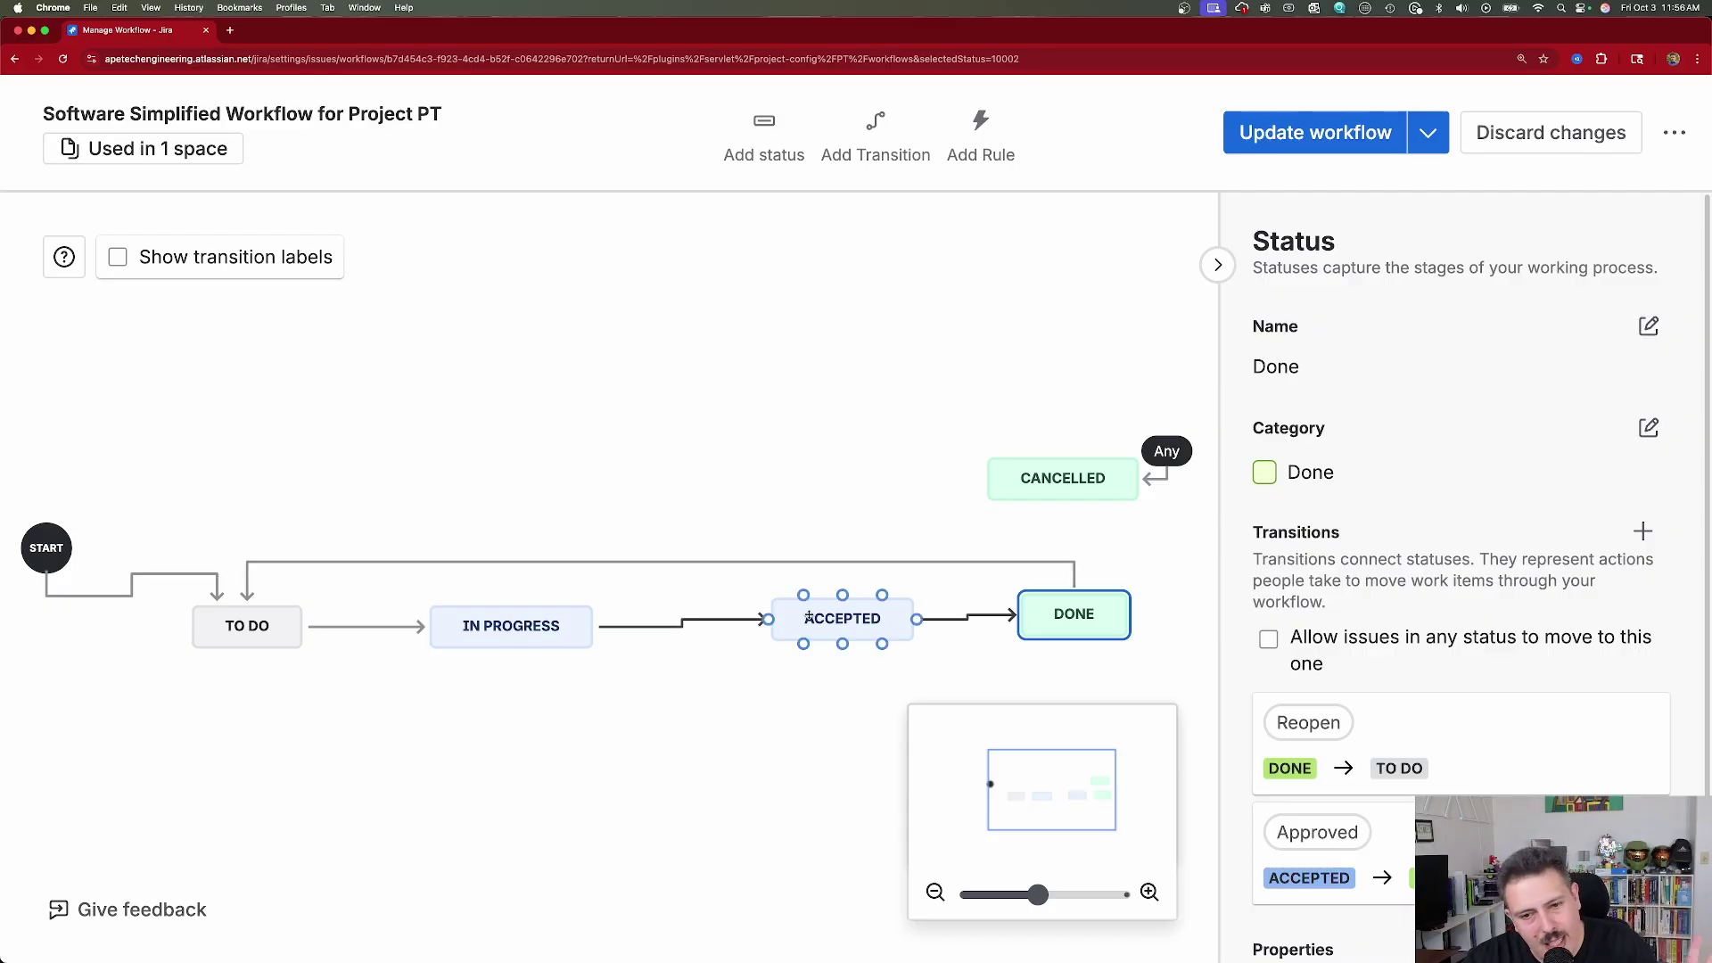
Step: Toggle 'Allow issues in any status' on DONE back off, then show the ACCEPTED→DONE Approved transition's details
{"action": "left_click", "coordinate": [1412, 642]}
{"action": "left_click", "coordinate": [1413, 644]}
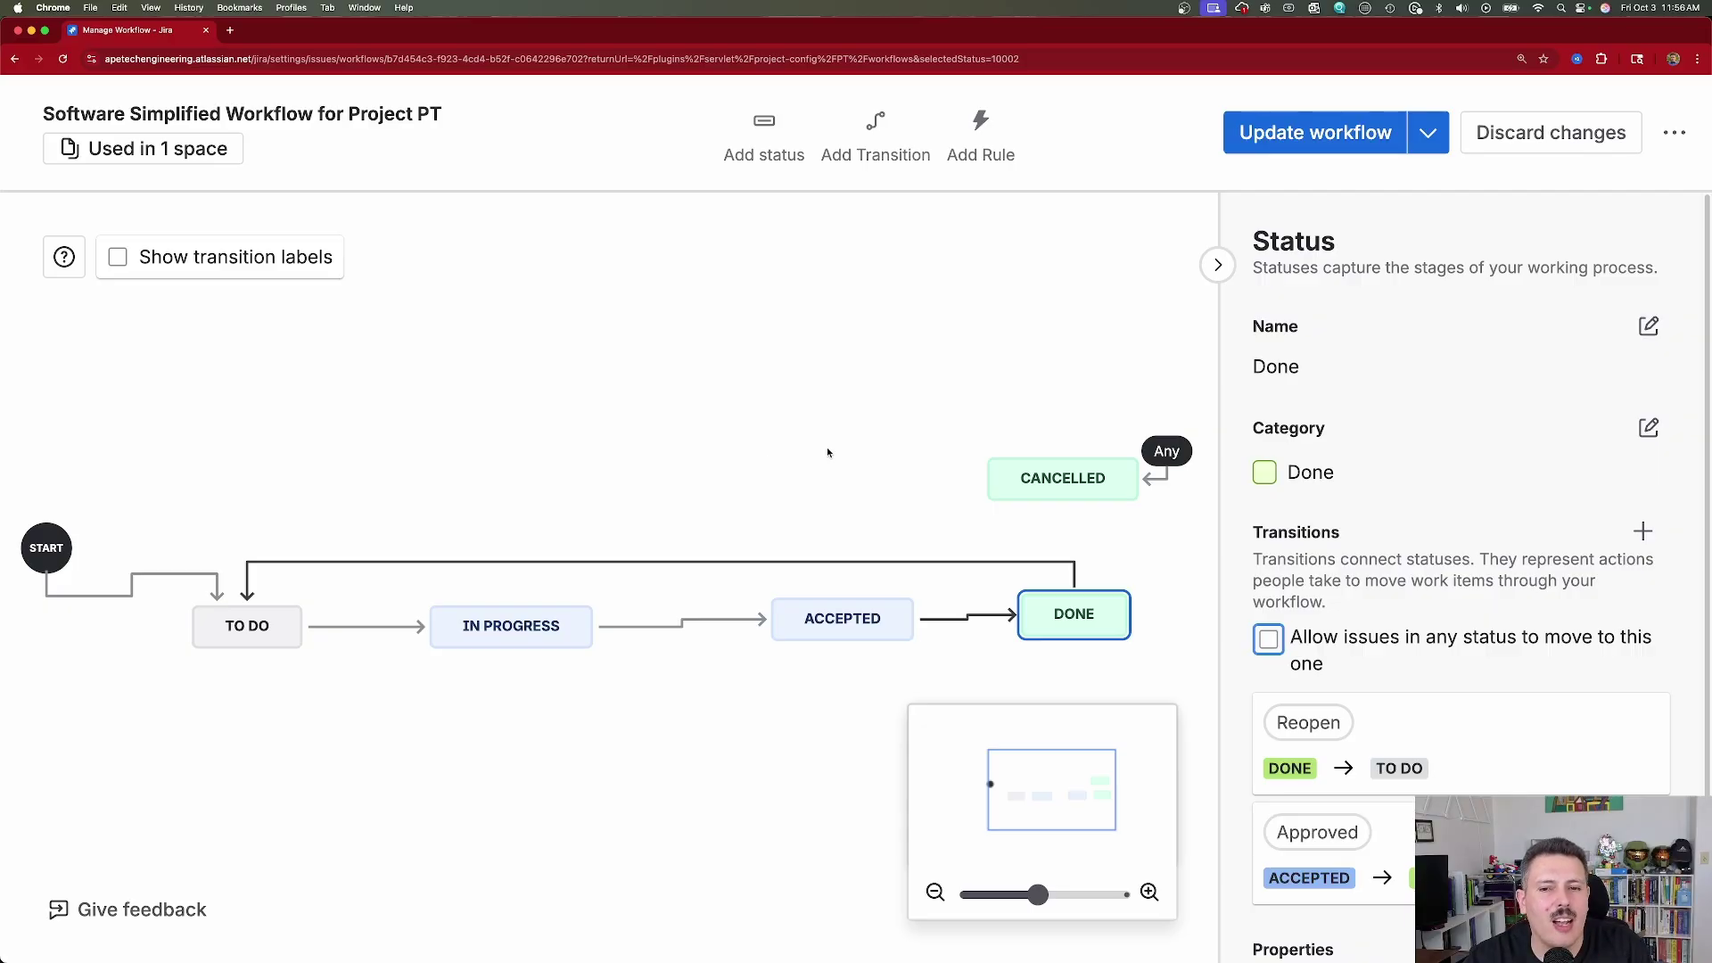
{"action": "mouse_move", "coordinate": [1083, 479]}
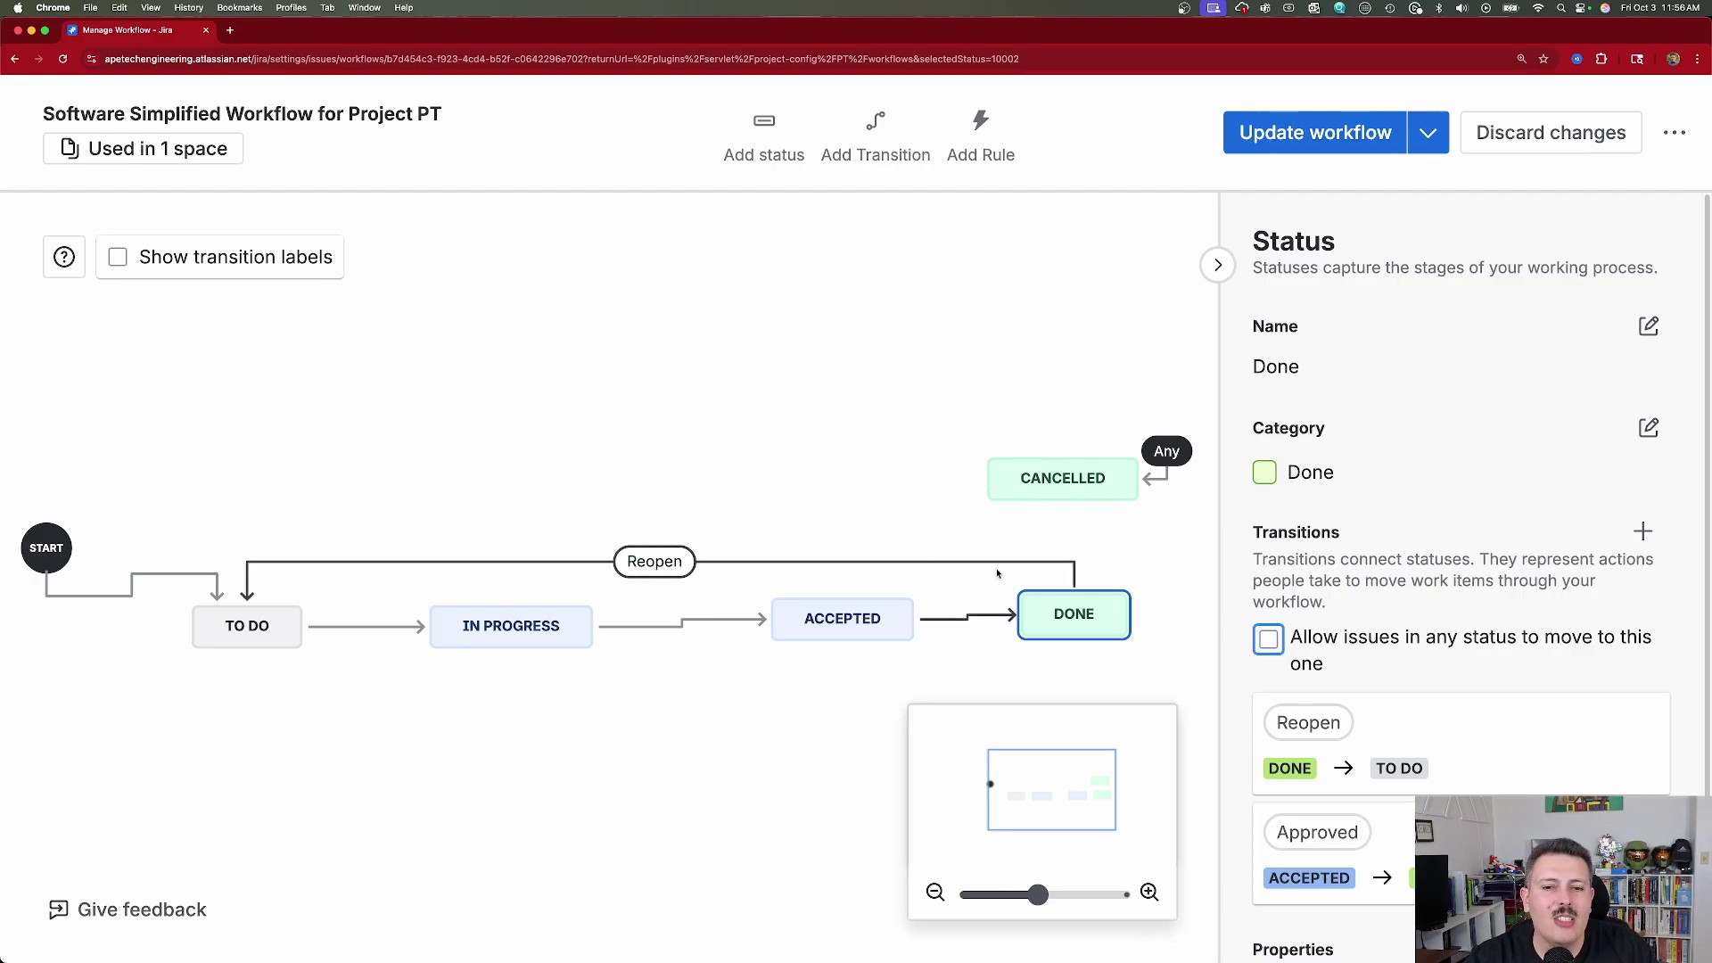
{"action": "left_click", "coordinate": [1056, 563]}
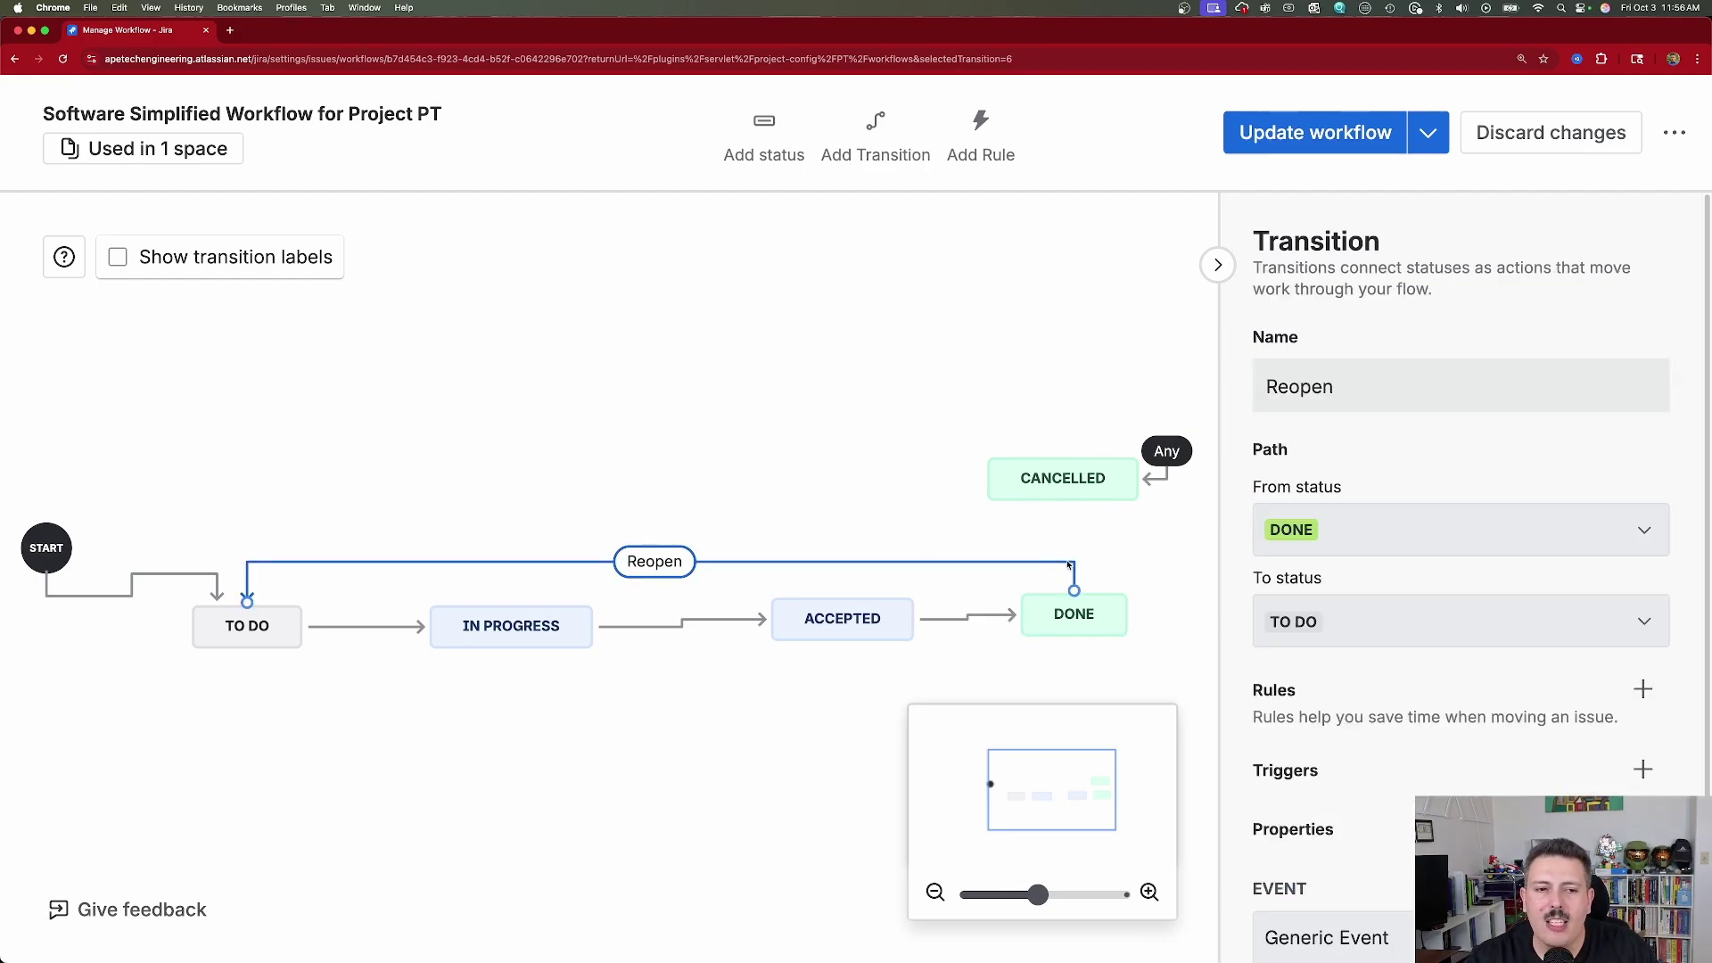
{"action": "left_click", "coordinate": [984, 619]}
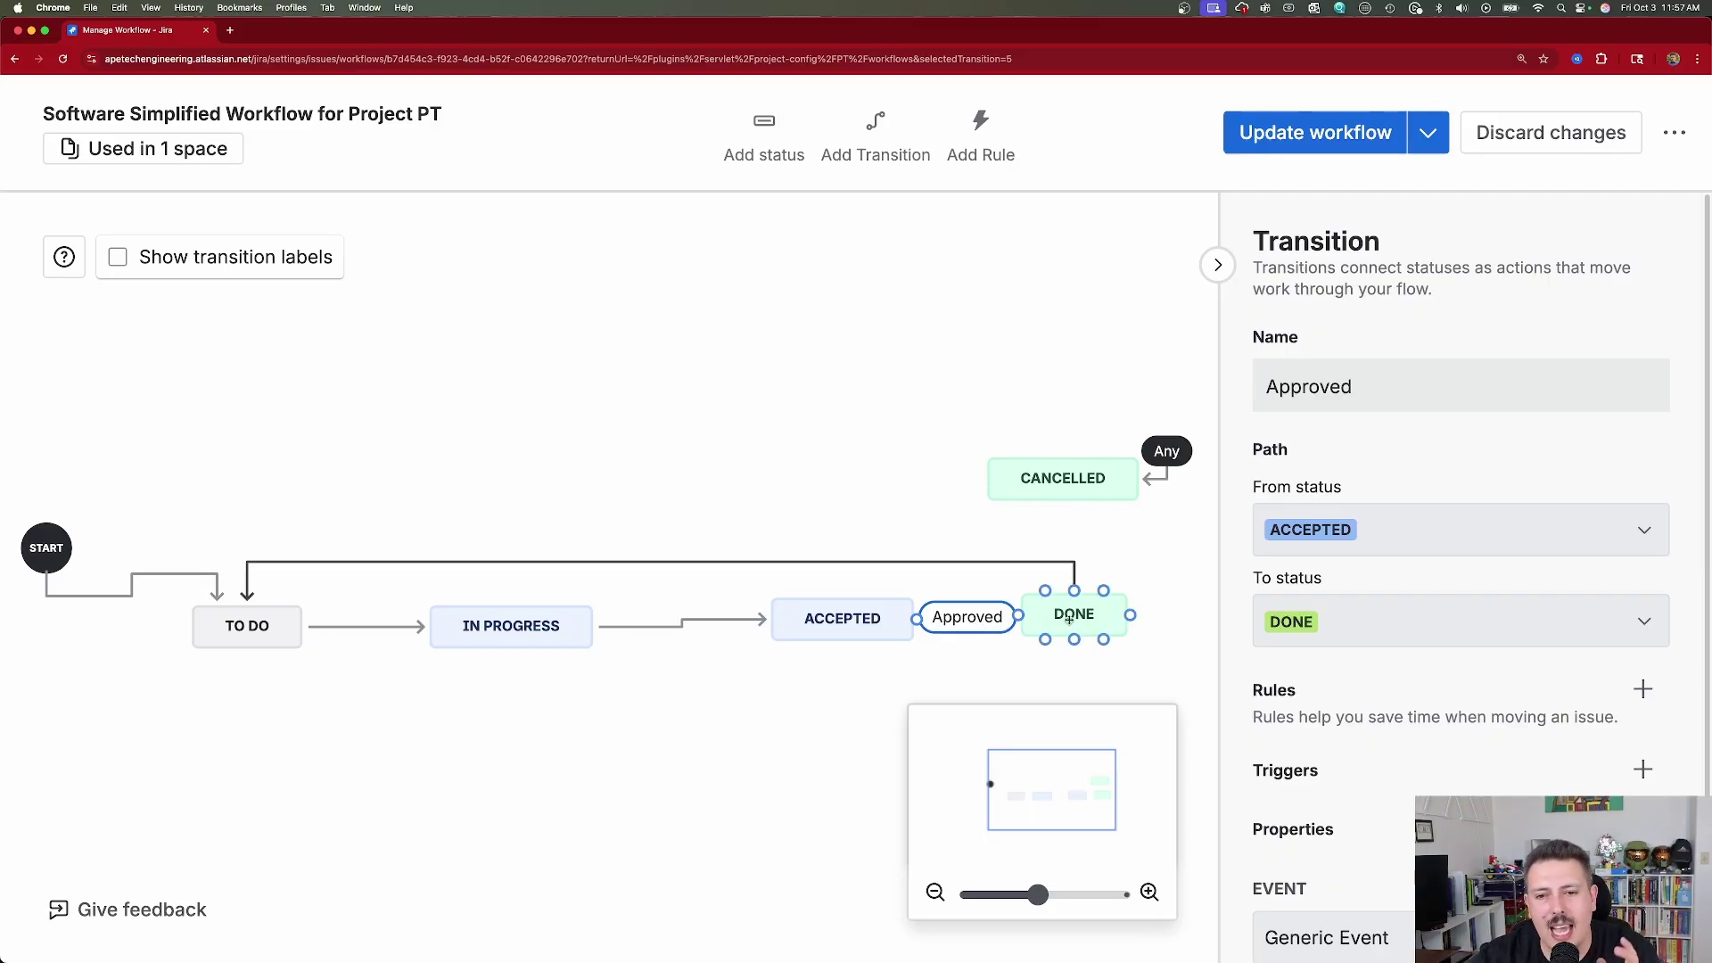
Step: Glance at the Cancelled transition, then return to the Approved transition's details
{"action": "left_click", "coordinate": [960, 621]}
{"action": "left_click", "coordinate": [962, 624]}
{"action": "left_click", "coordinate": [1166, 479]}
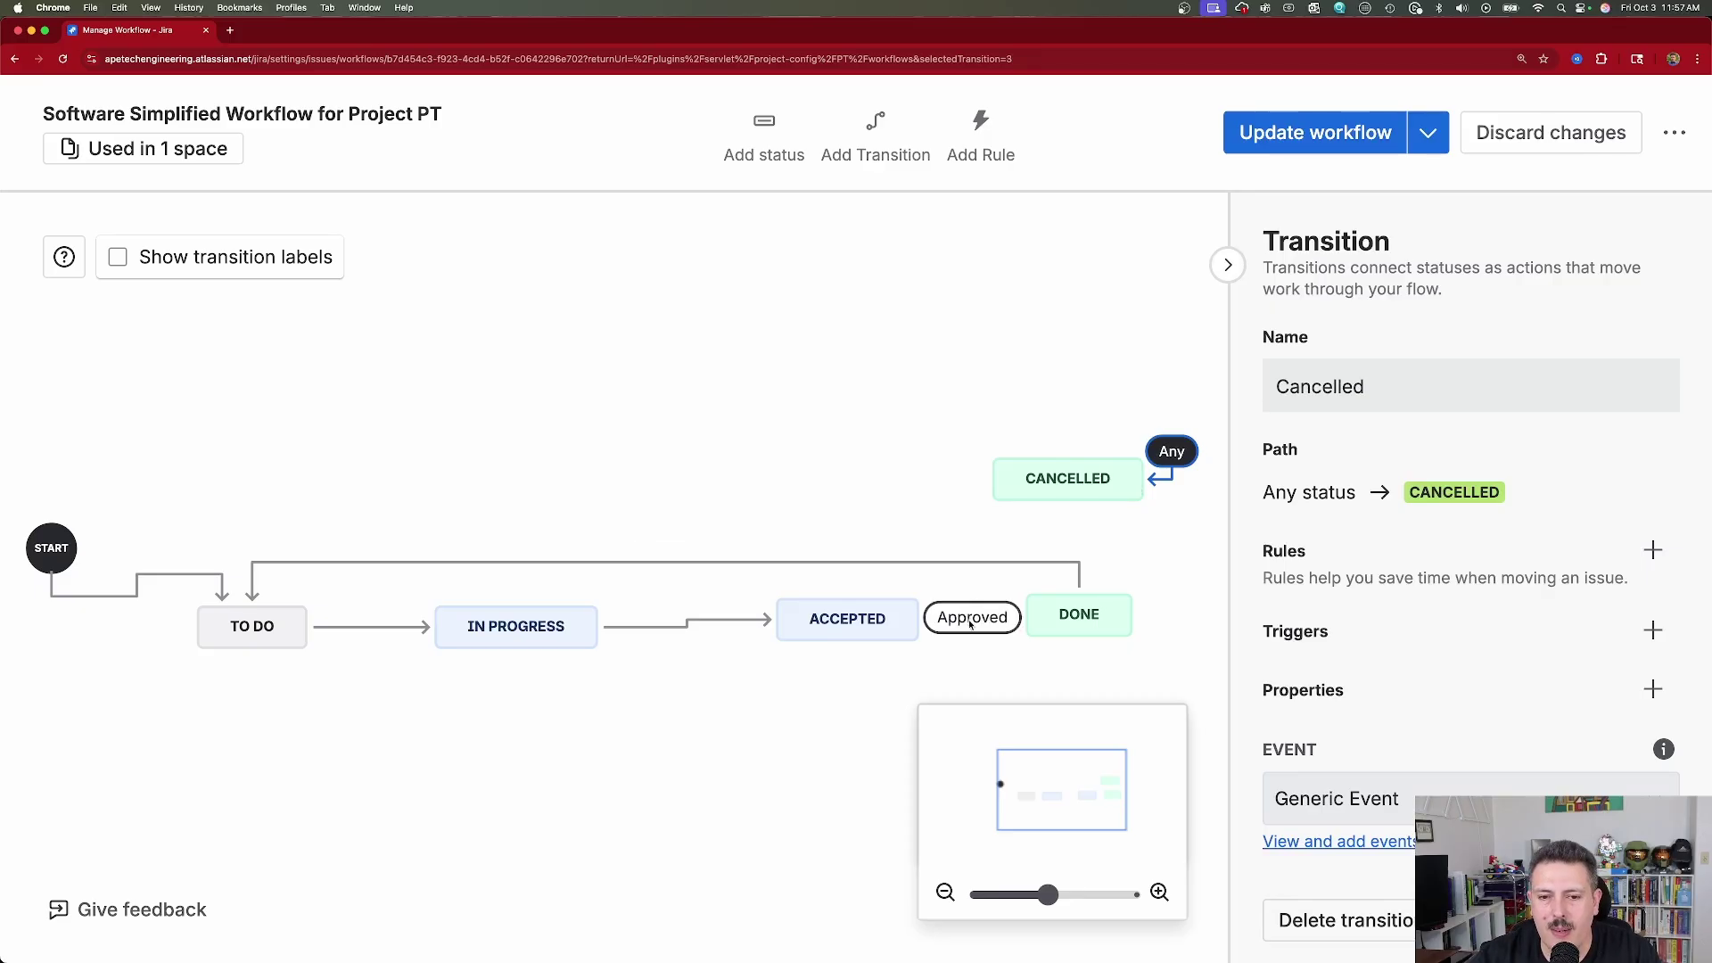
{"action": "left_click", "coordinate": [971, 624]}
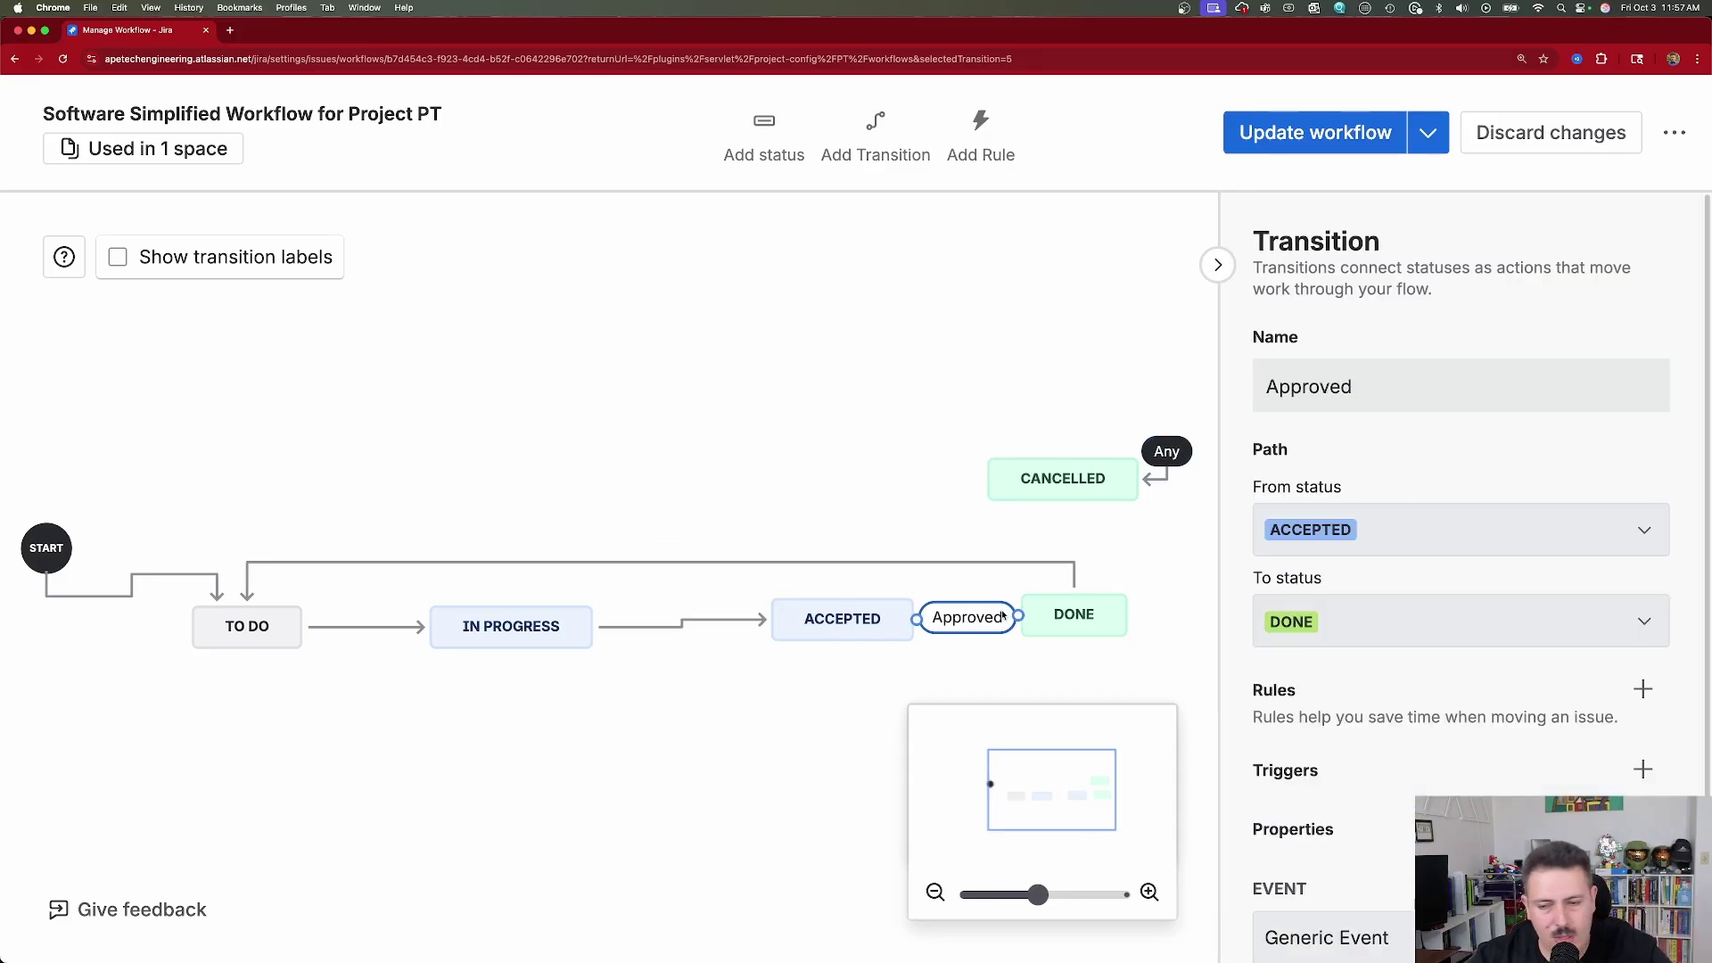
{"action": "scroll", "coordinate": [1414, 661], "scroll_direction": "down", "scroll_amount": 1}
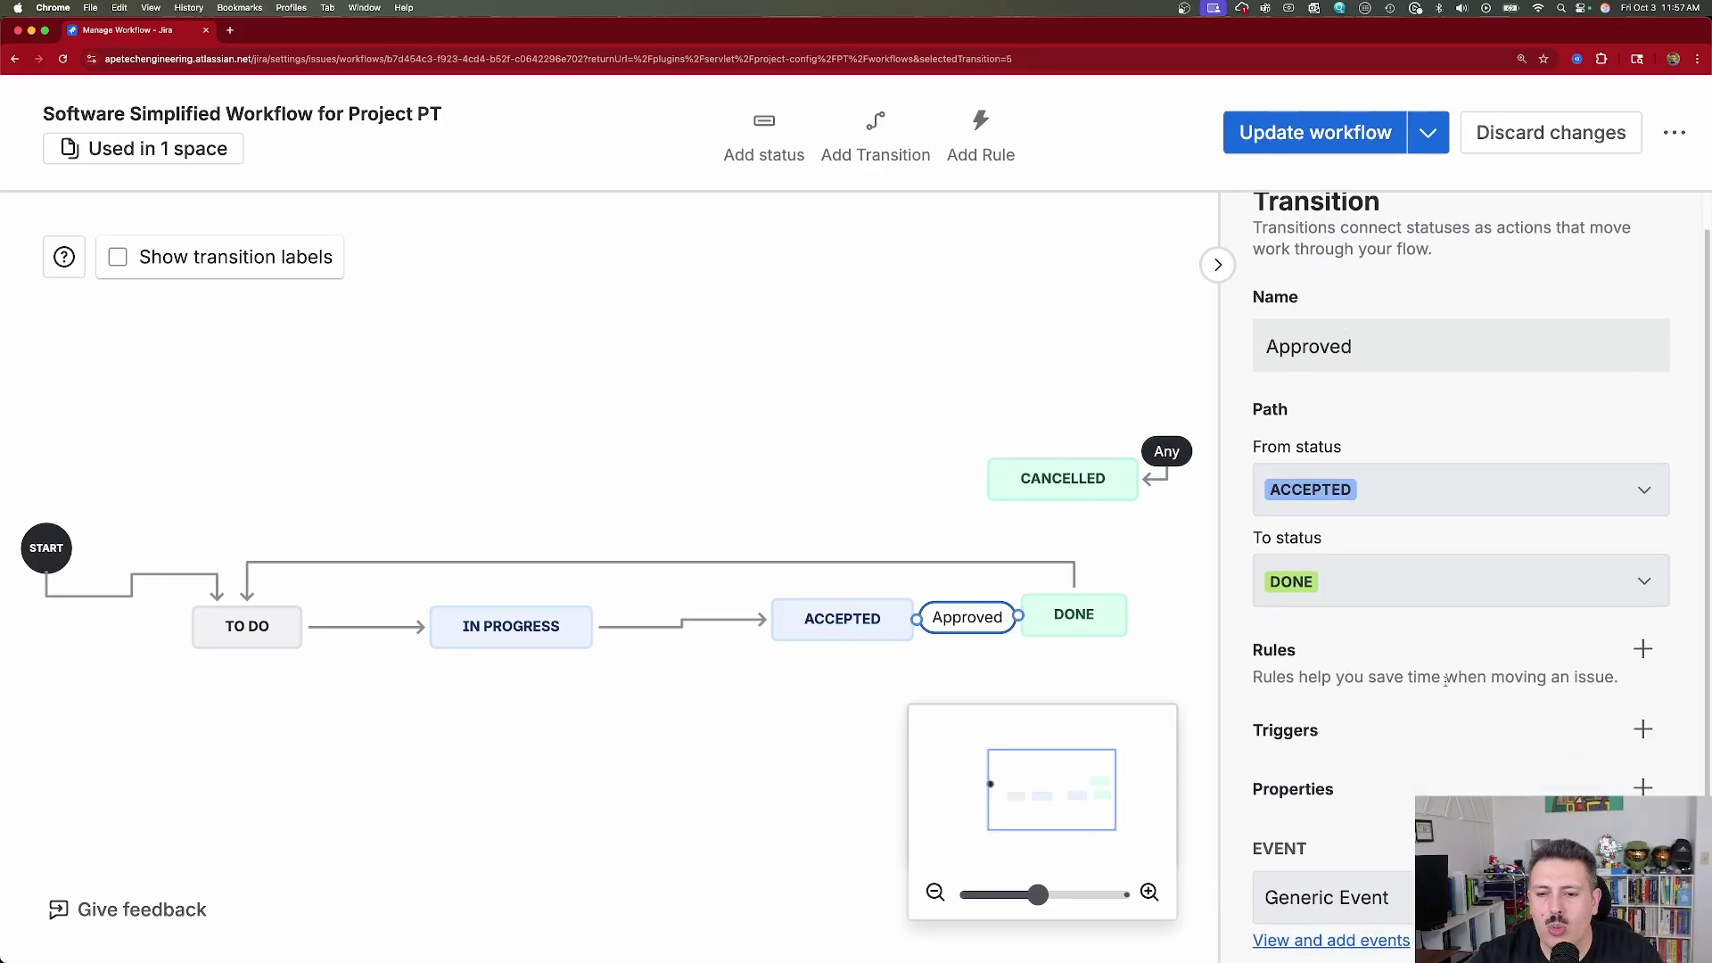
Step: Add an 'Update an issue field' rule to Approved setting Resolution to Done
{"action": "left_click", "coordinate": [1641, 647]}
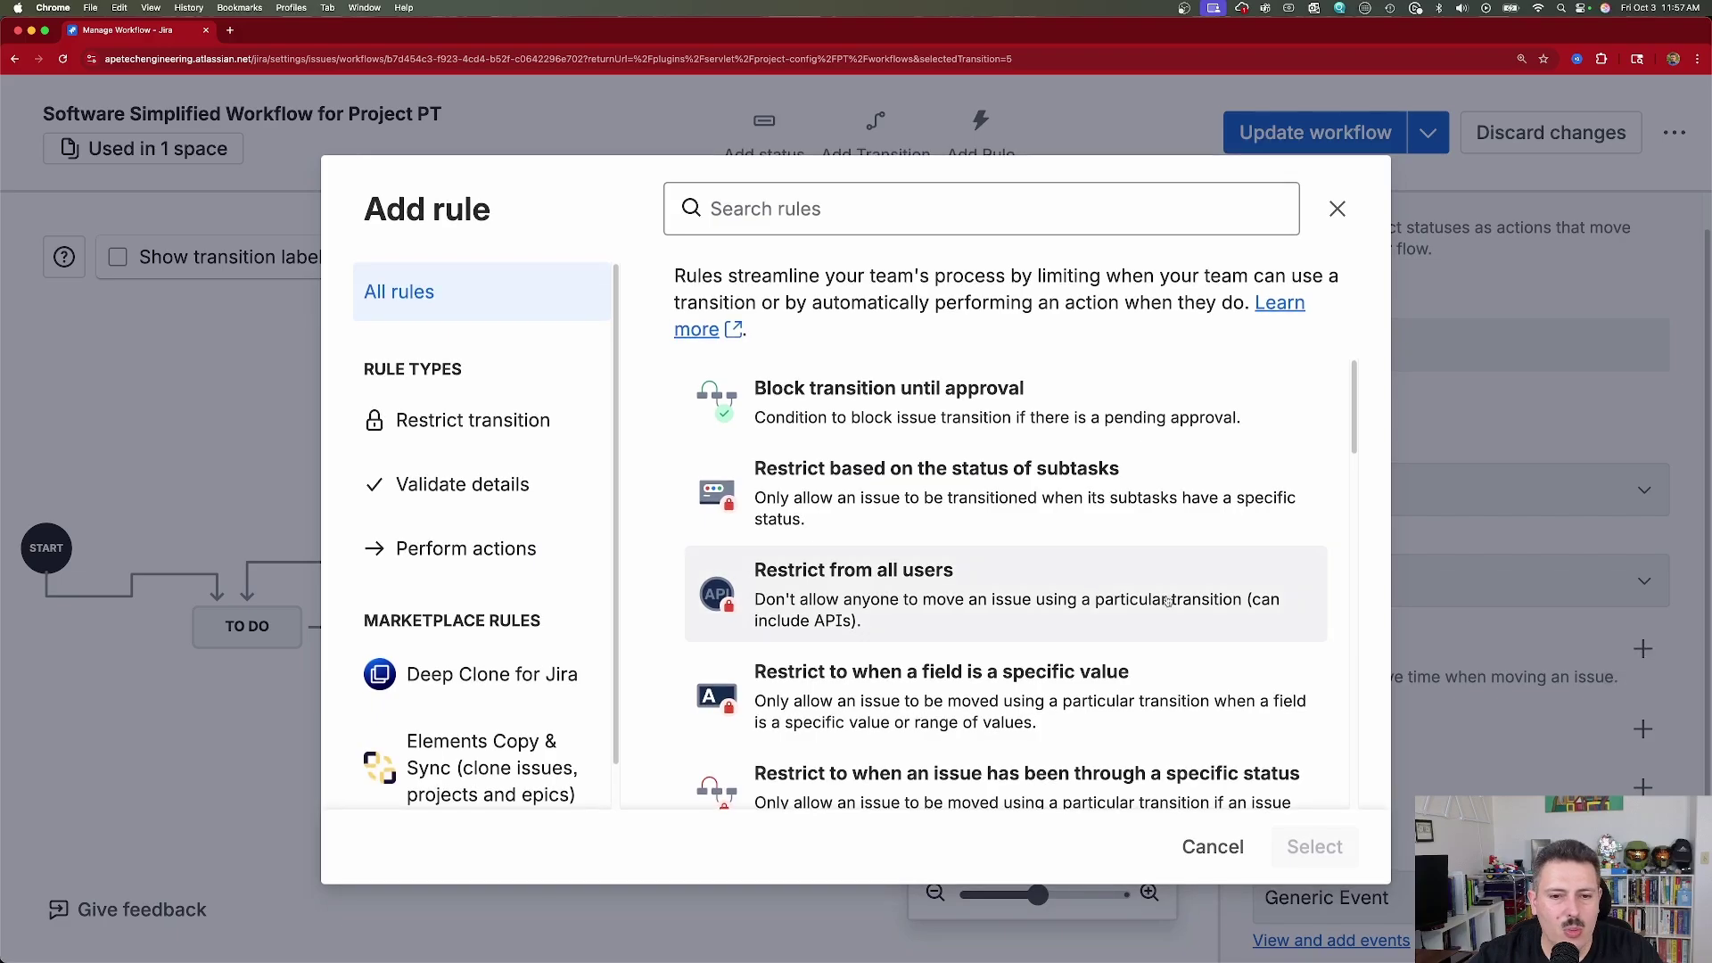
{"action": "scroll", "coordinate": [864, 570], "scroll_direction": "down", "scroll_amount": 5}
{"action": "scroll", "coordinate": [865, 567], "scroll_direction": "down", "scroll_amount": 5}
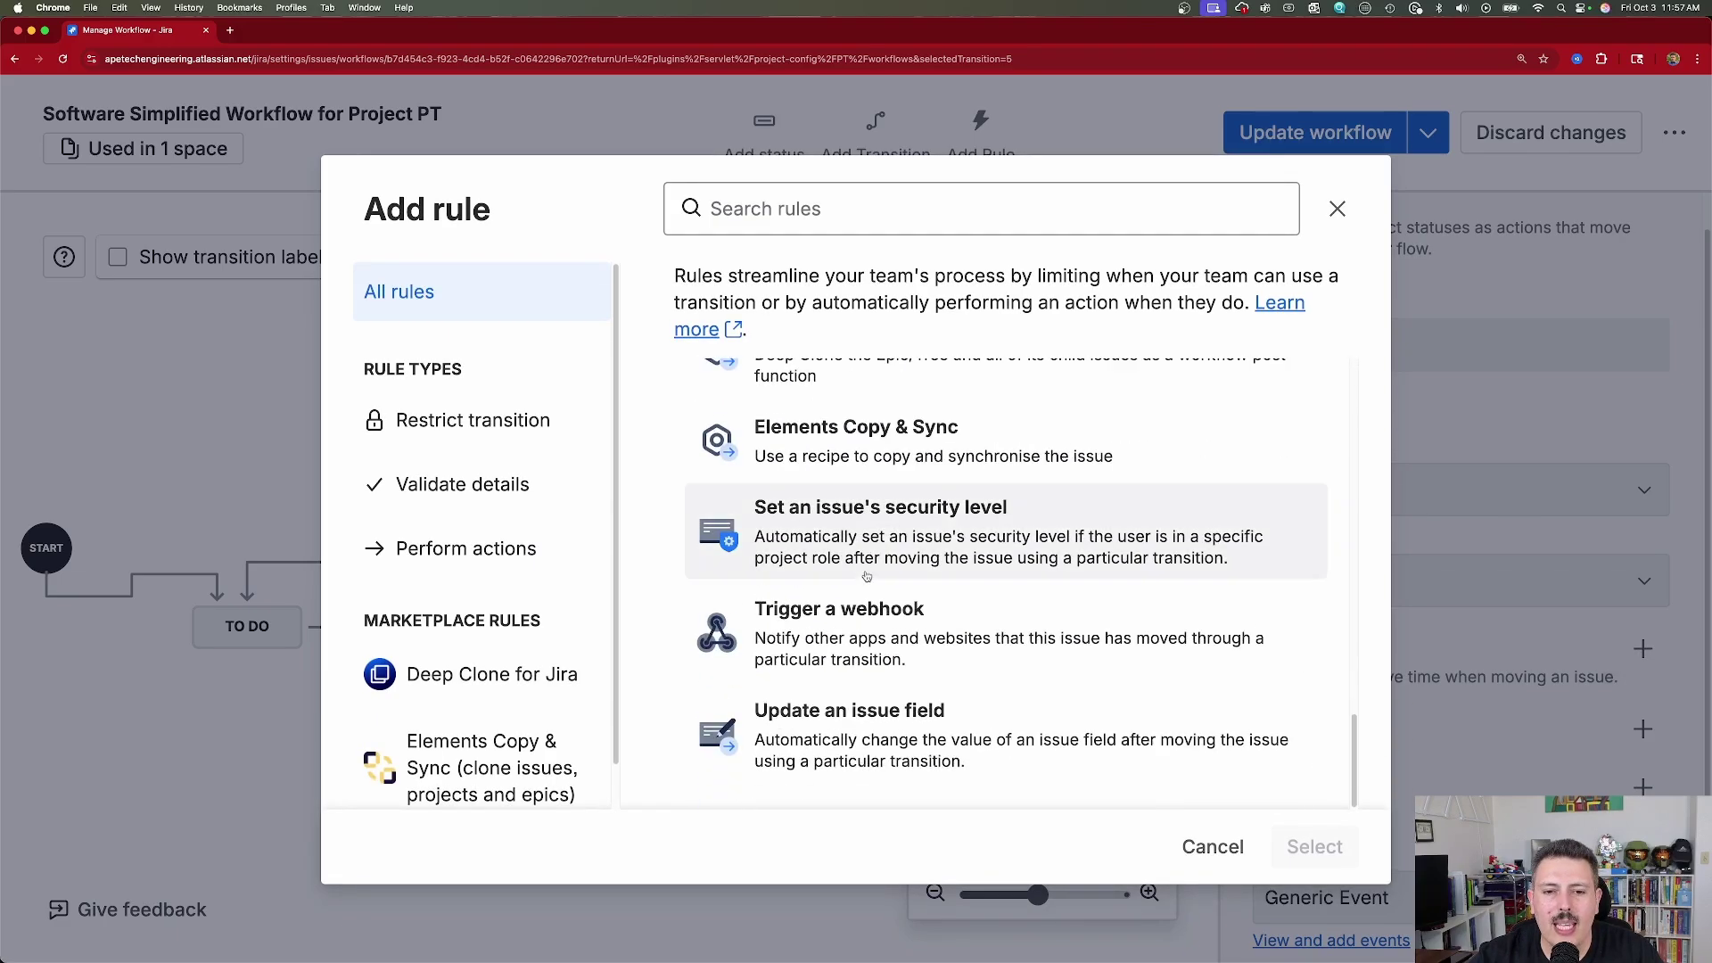
{"action": "left_click", "coordinate": [811, 714]}
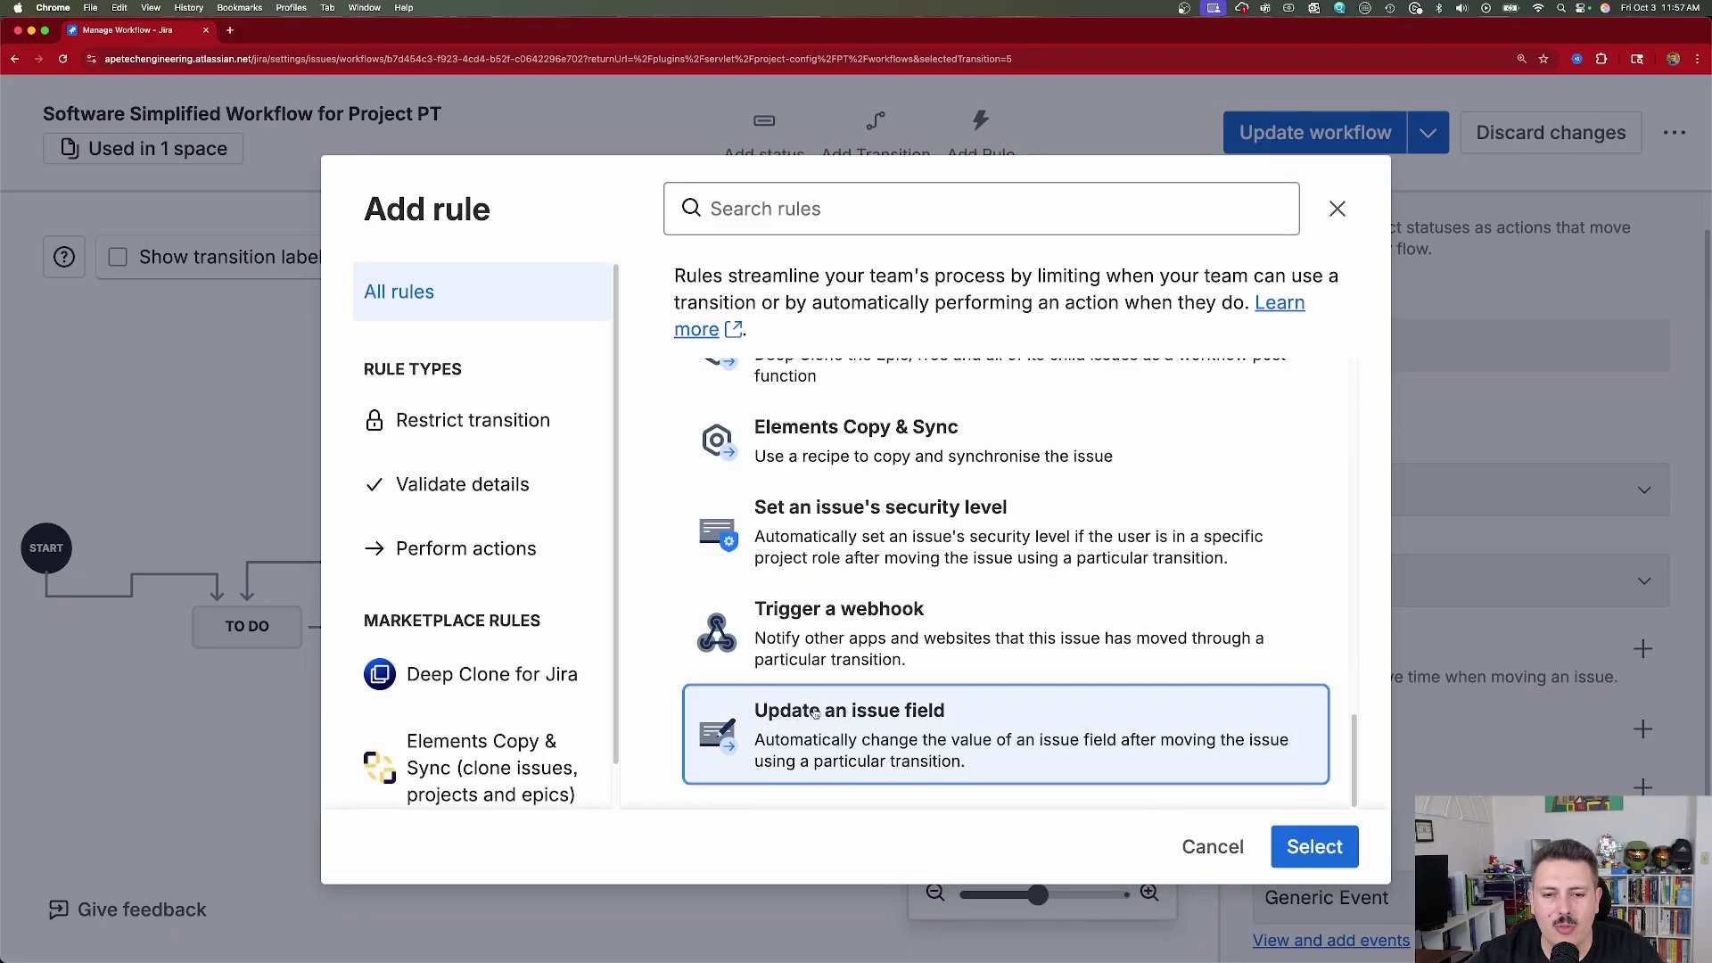
{"action": "left_click", "coordinate": [1314, 846]}
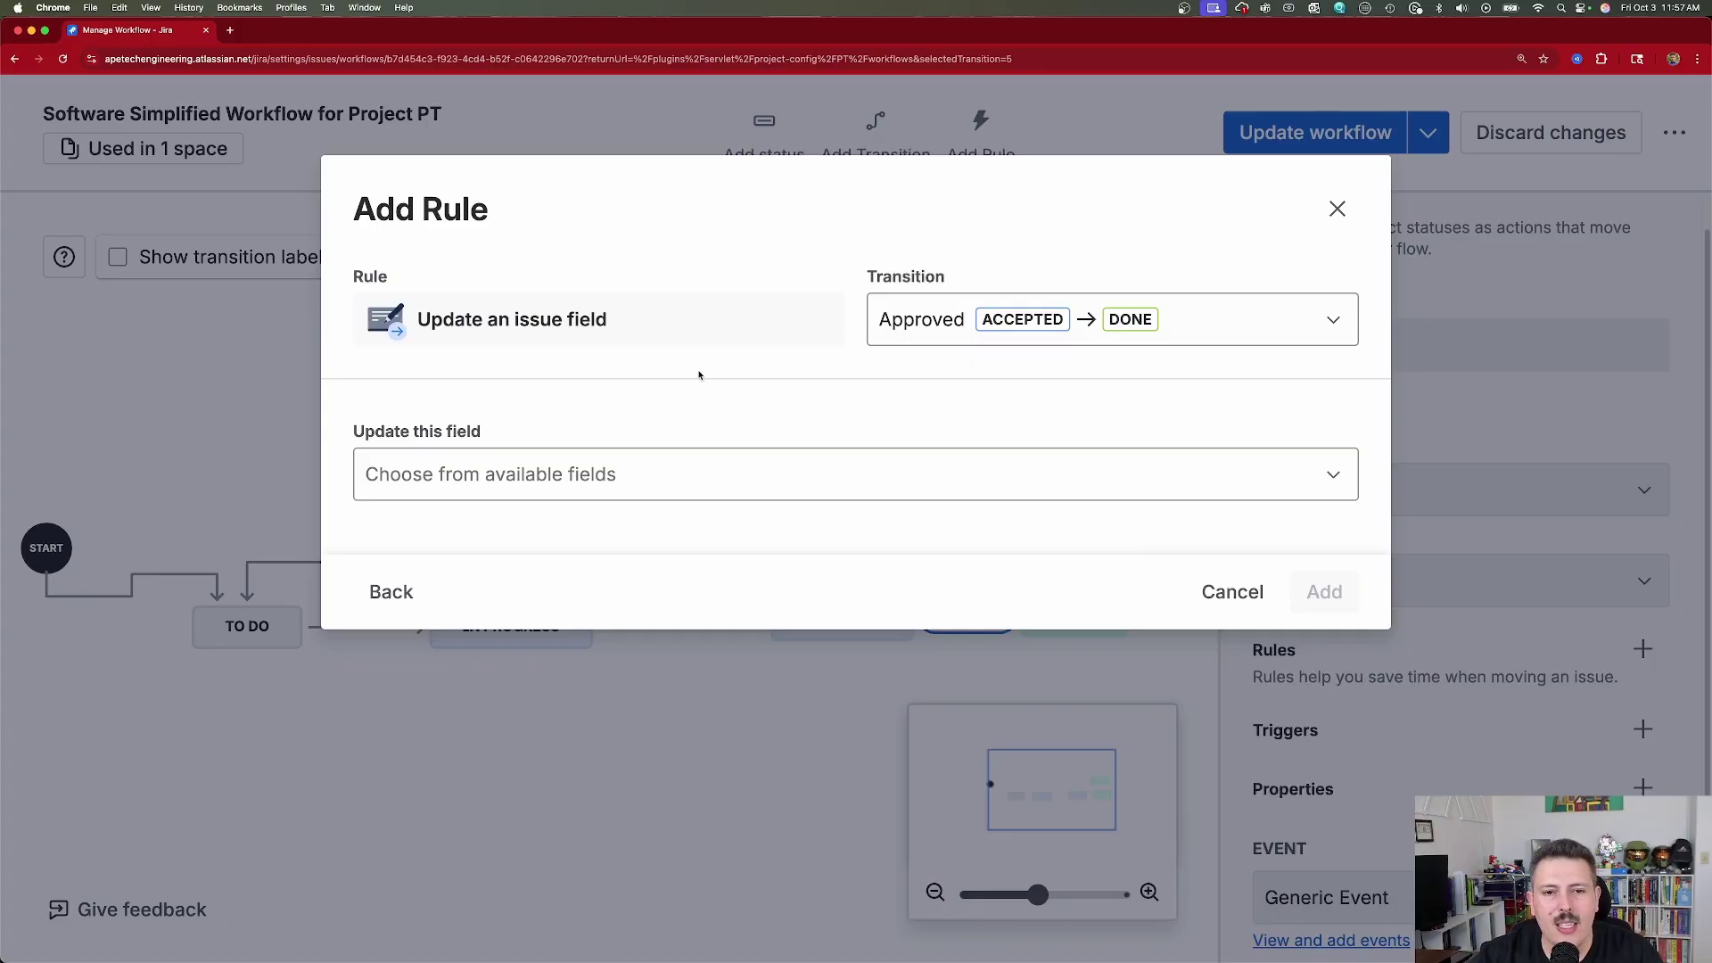
{"action": "left_click", "coordinate": [450, 486]}
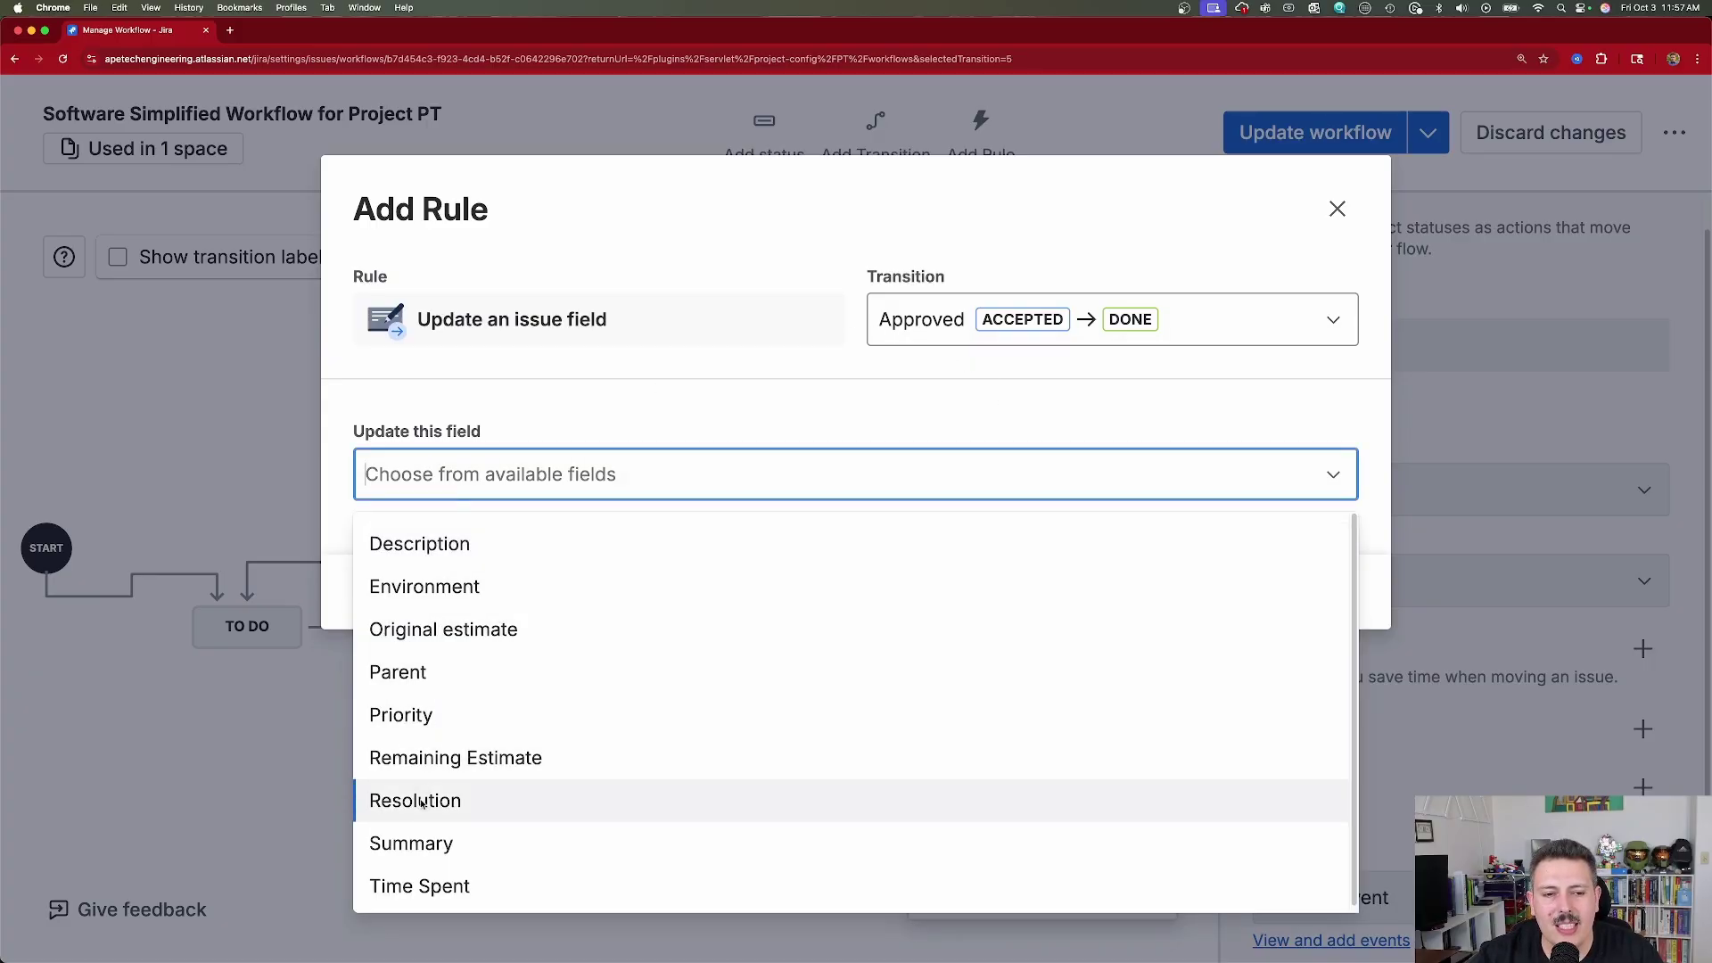
{"action": "left_click", "coordinate": [453, 799]}
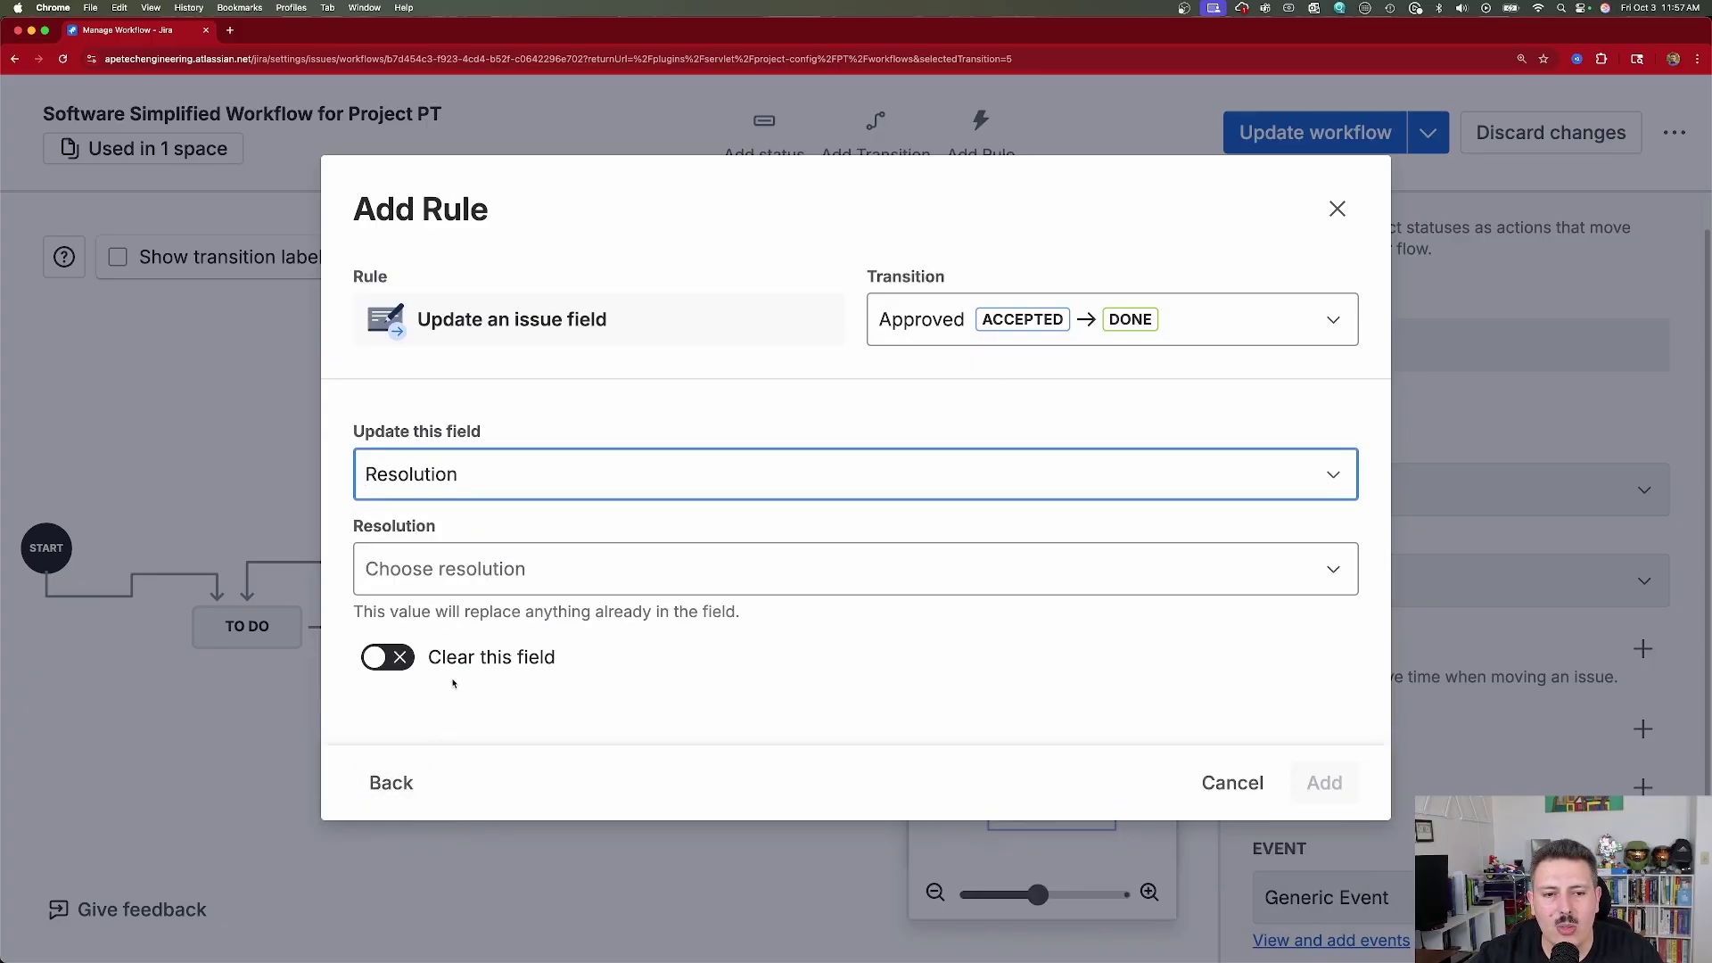
{"action": "left_click", "coordinate": [489, 585]}
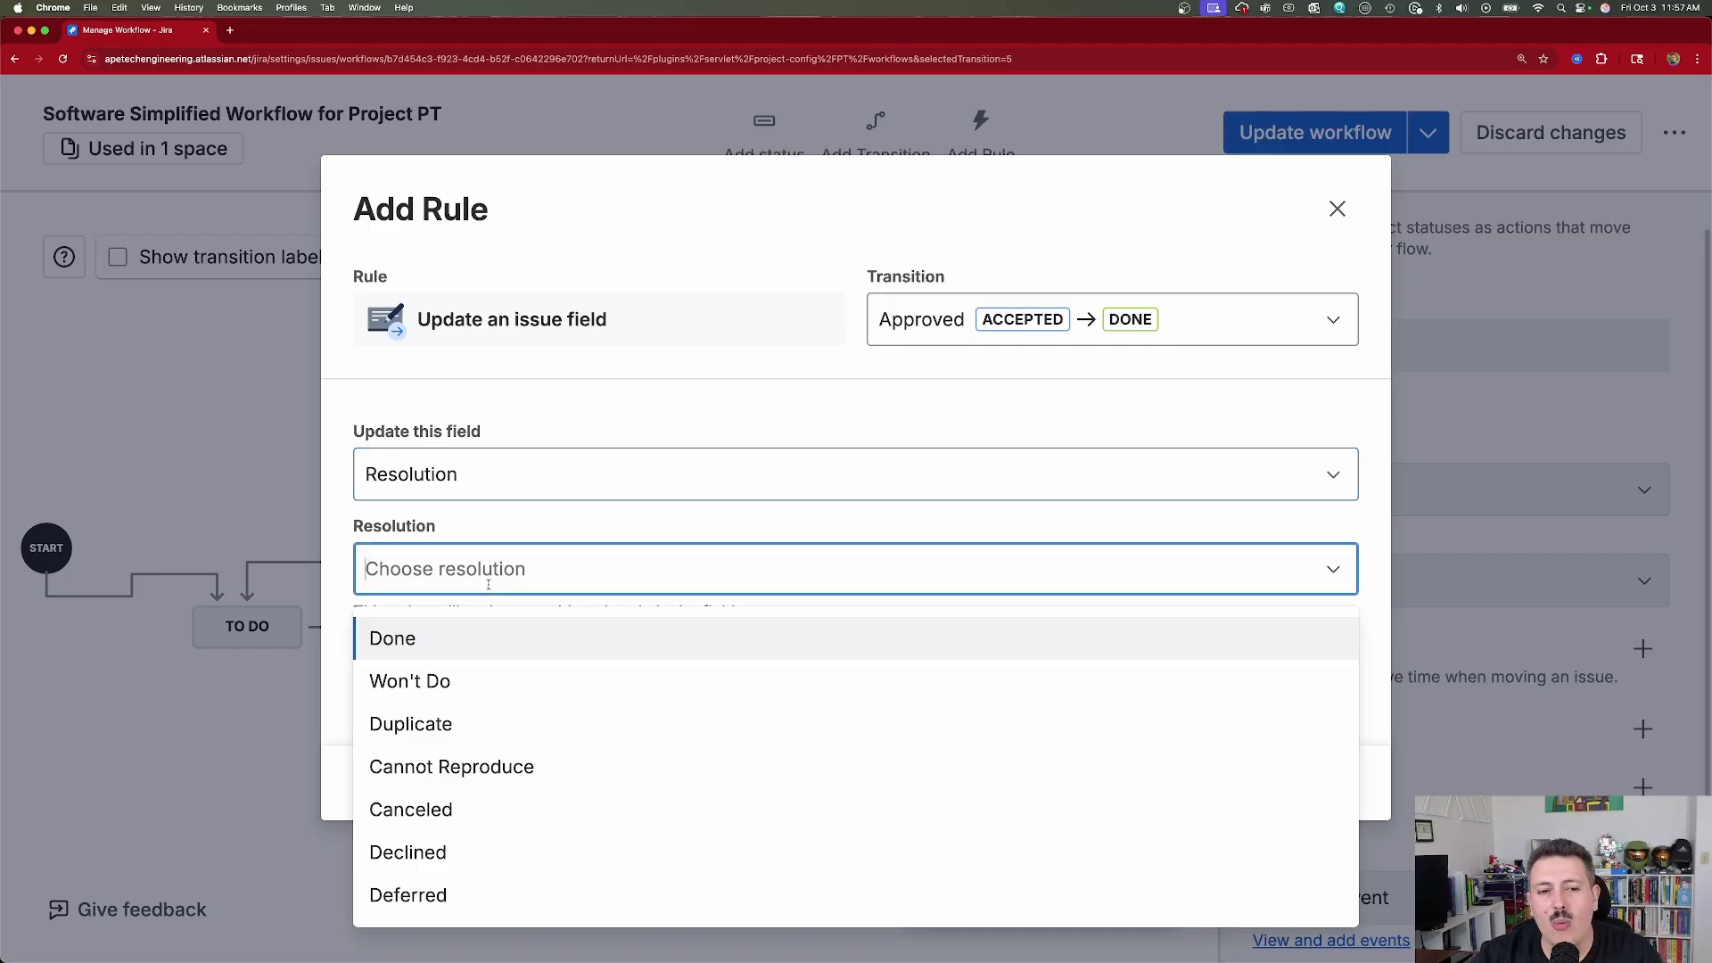
{"action": "left_click", "coordinate": [447, 646]}
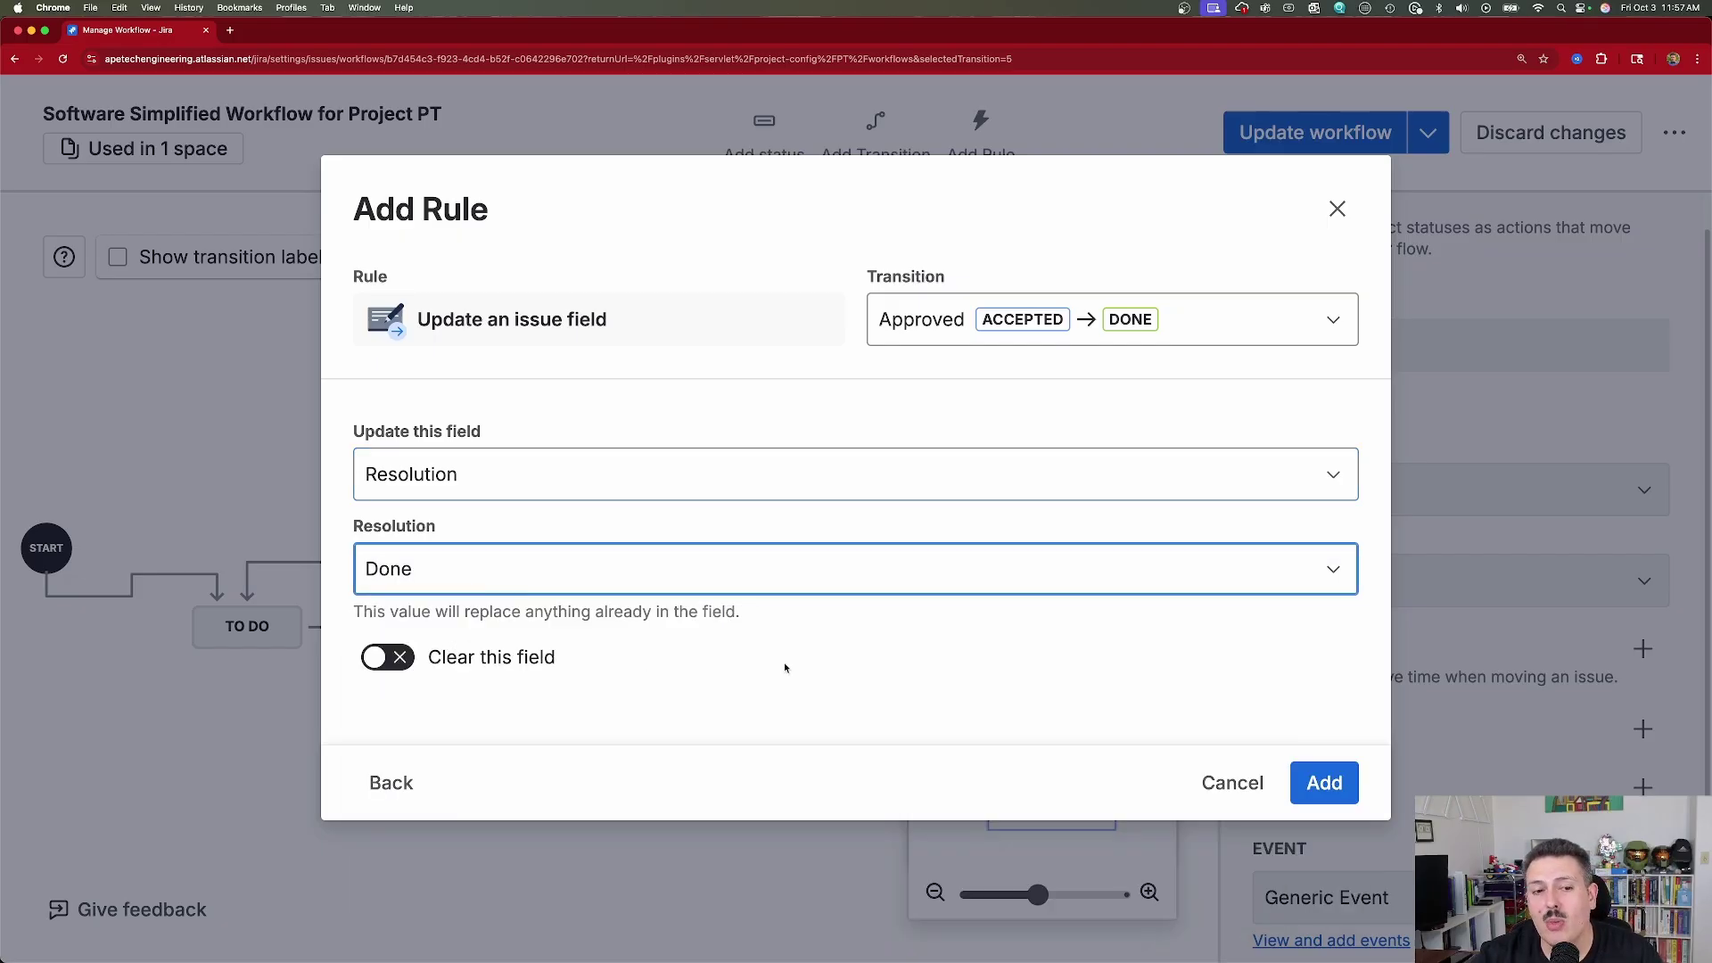
{"action": "left_click", "coordinate": [1320, 785]}
{"action": "left_click", "coordinate": [726, 744]}
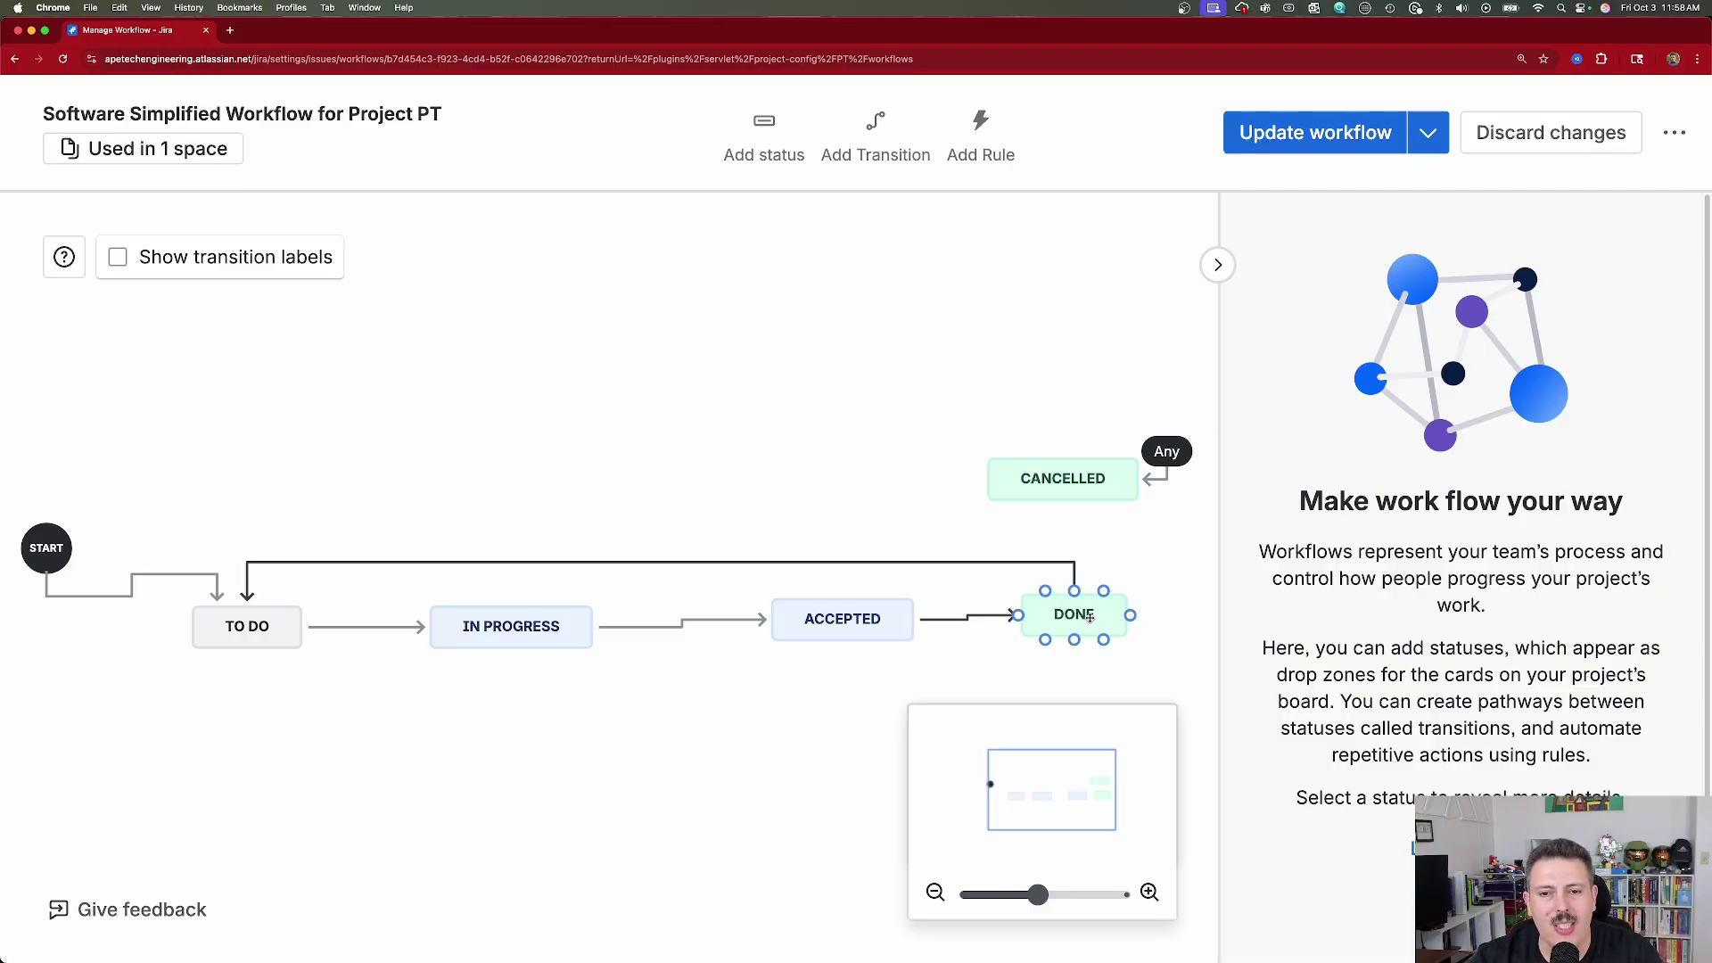
Step: Reselect the Approved transition between ACCEPTED and DONE to see its Resolution rule
{"action": "left_click", "coordinate": [1040, 650]}
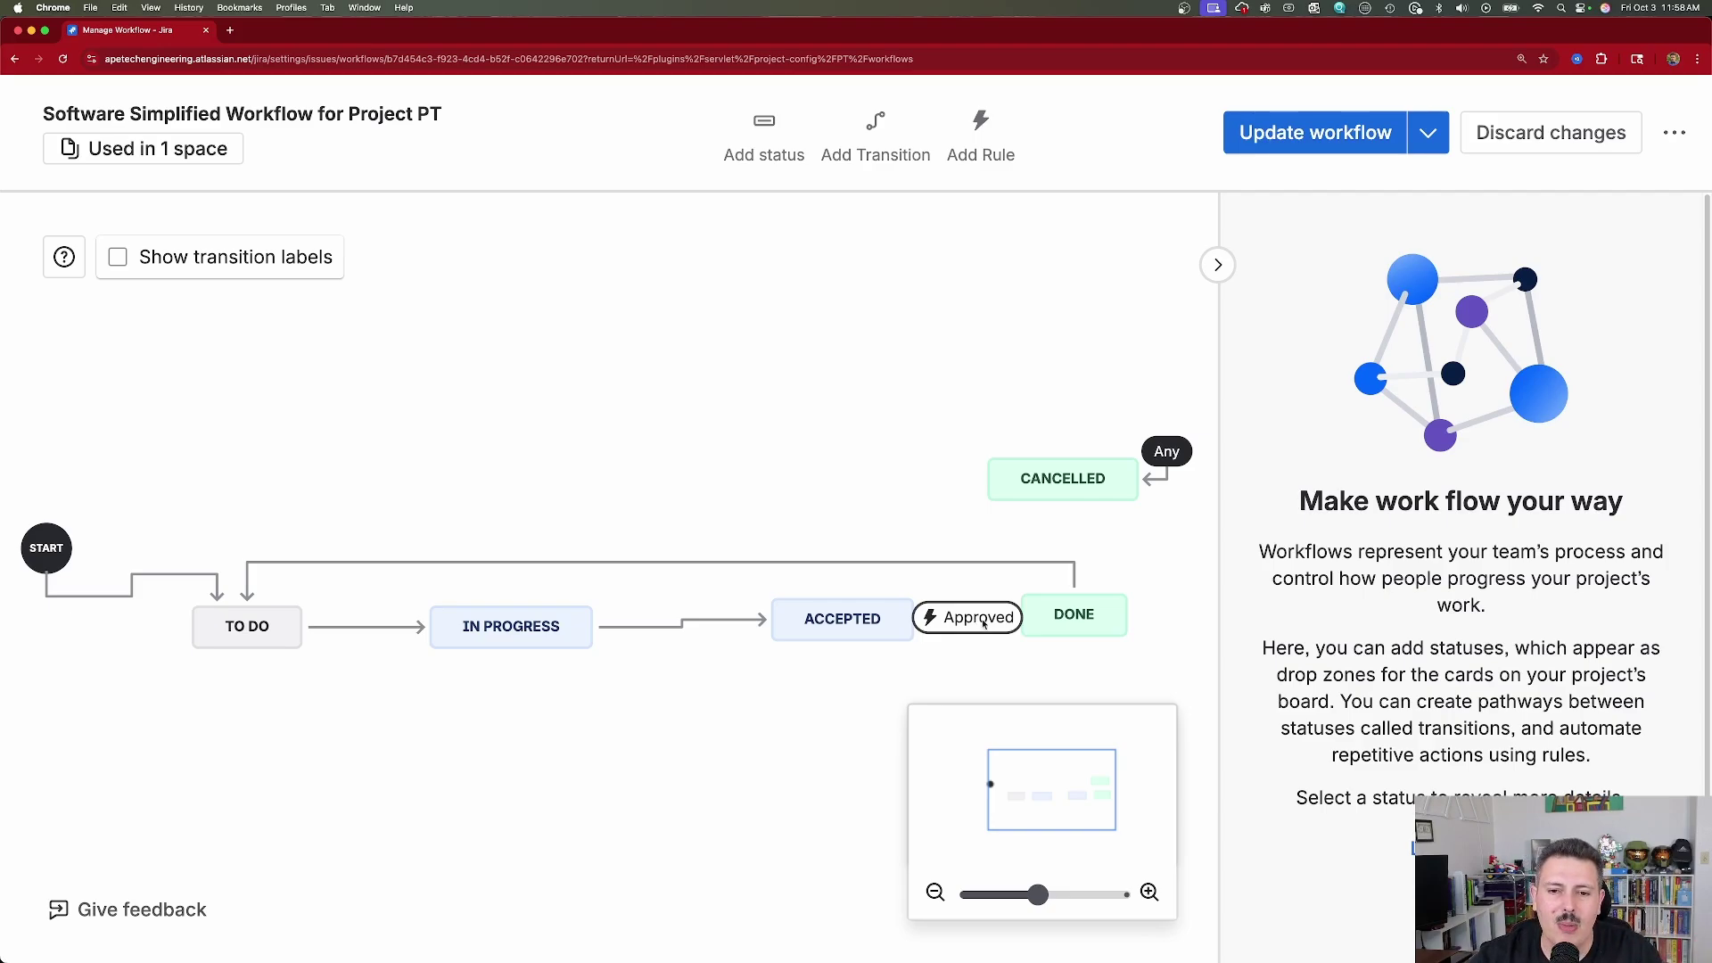
{"action": "left_click", "coordinate": [971, 626]}
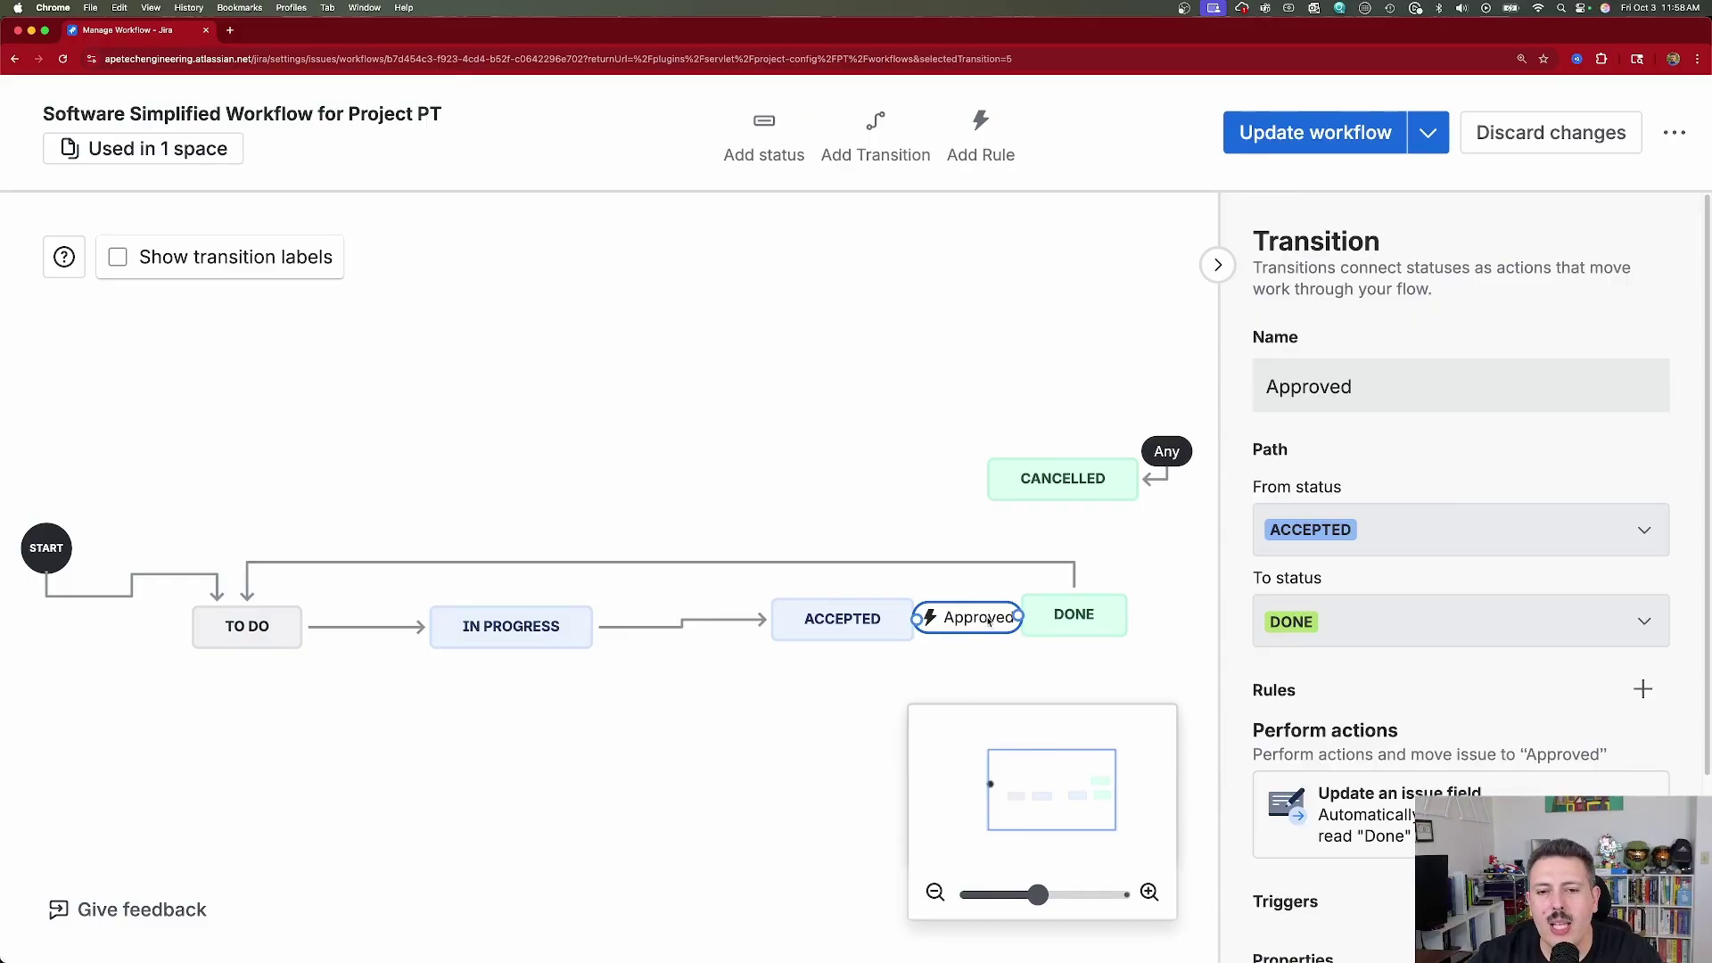
Step: Add a 'Show a screen' rule to Approved that displays the Resolve Issue Screen
{"action": "left_click", "coordinate": [1642, 689]}
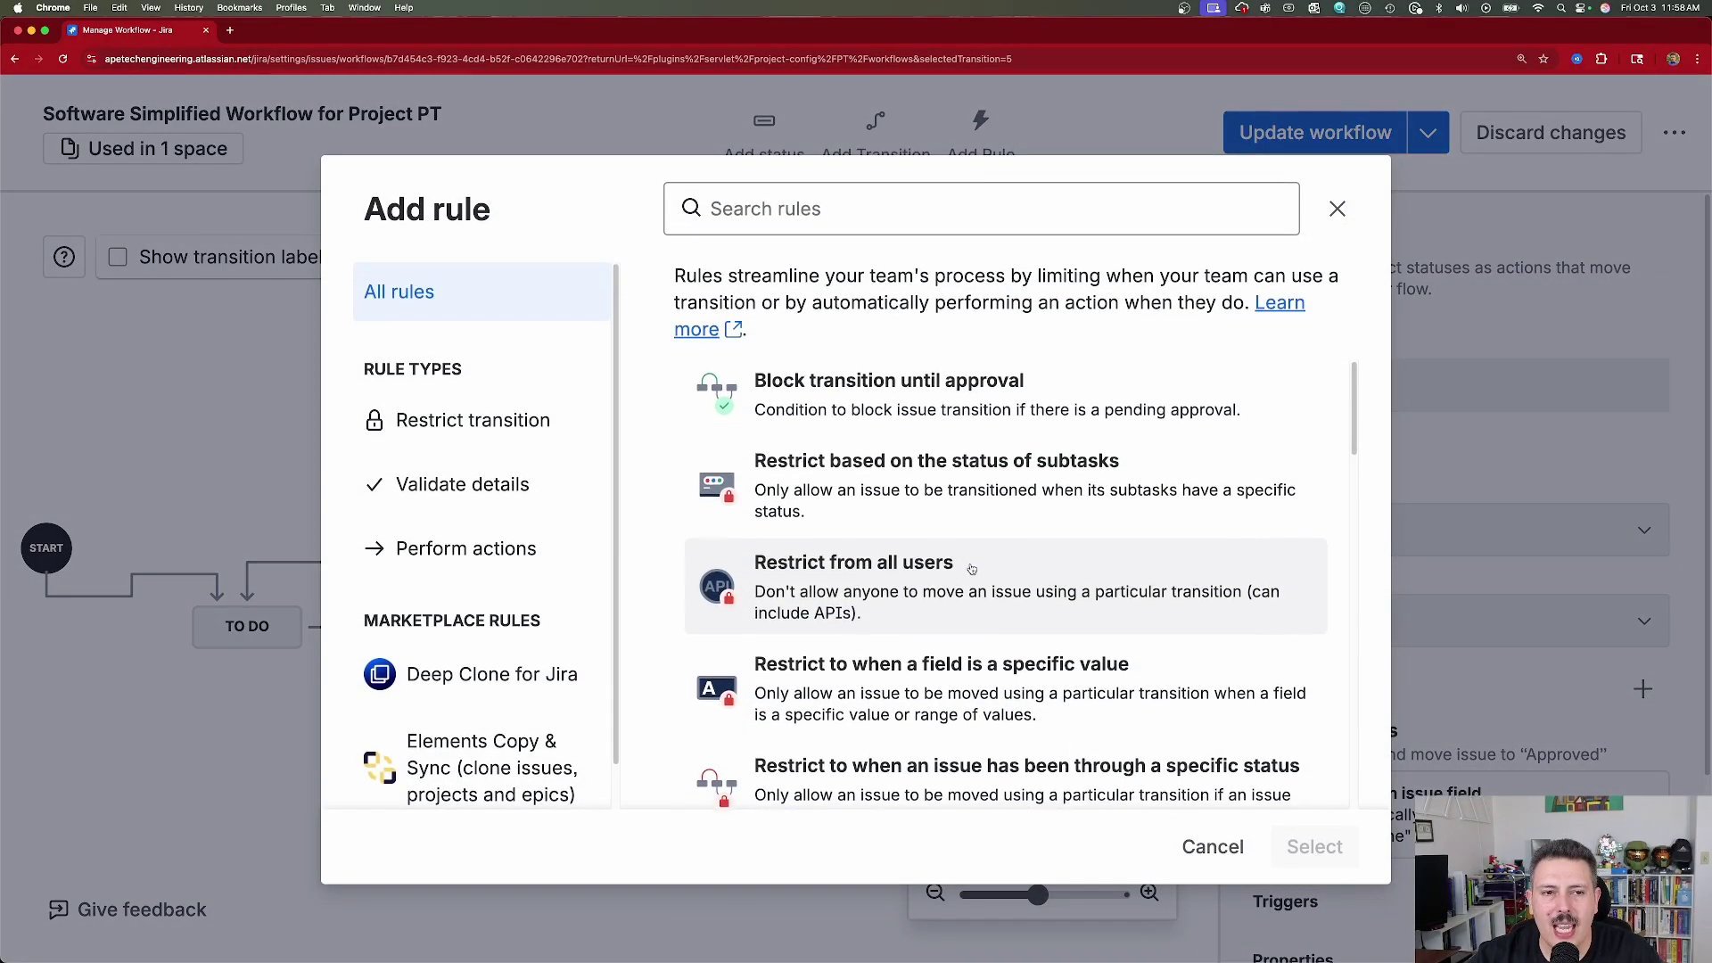
{"action": "scroll", "coordinate": [965, 570], "scroll_direction": "down", "scroll_amount": 10}
{"action": "scroll", "coordinate": [967, 584], "scroll_direction": "down", "scroll_amount": 3}
{"action": "left_click", "coordinate": [968, 575]}
{"action": "left_click", "coordinate": [1275, 847]}
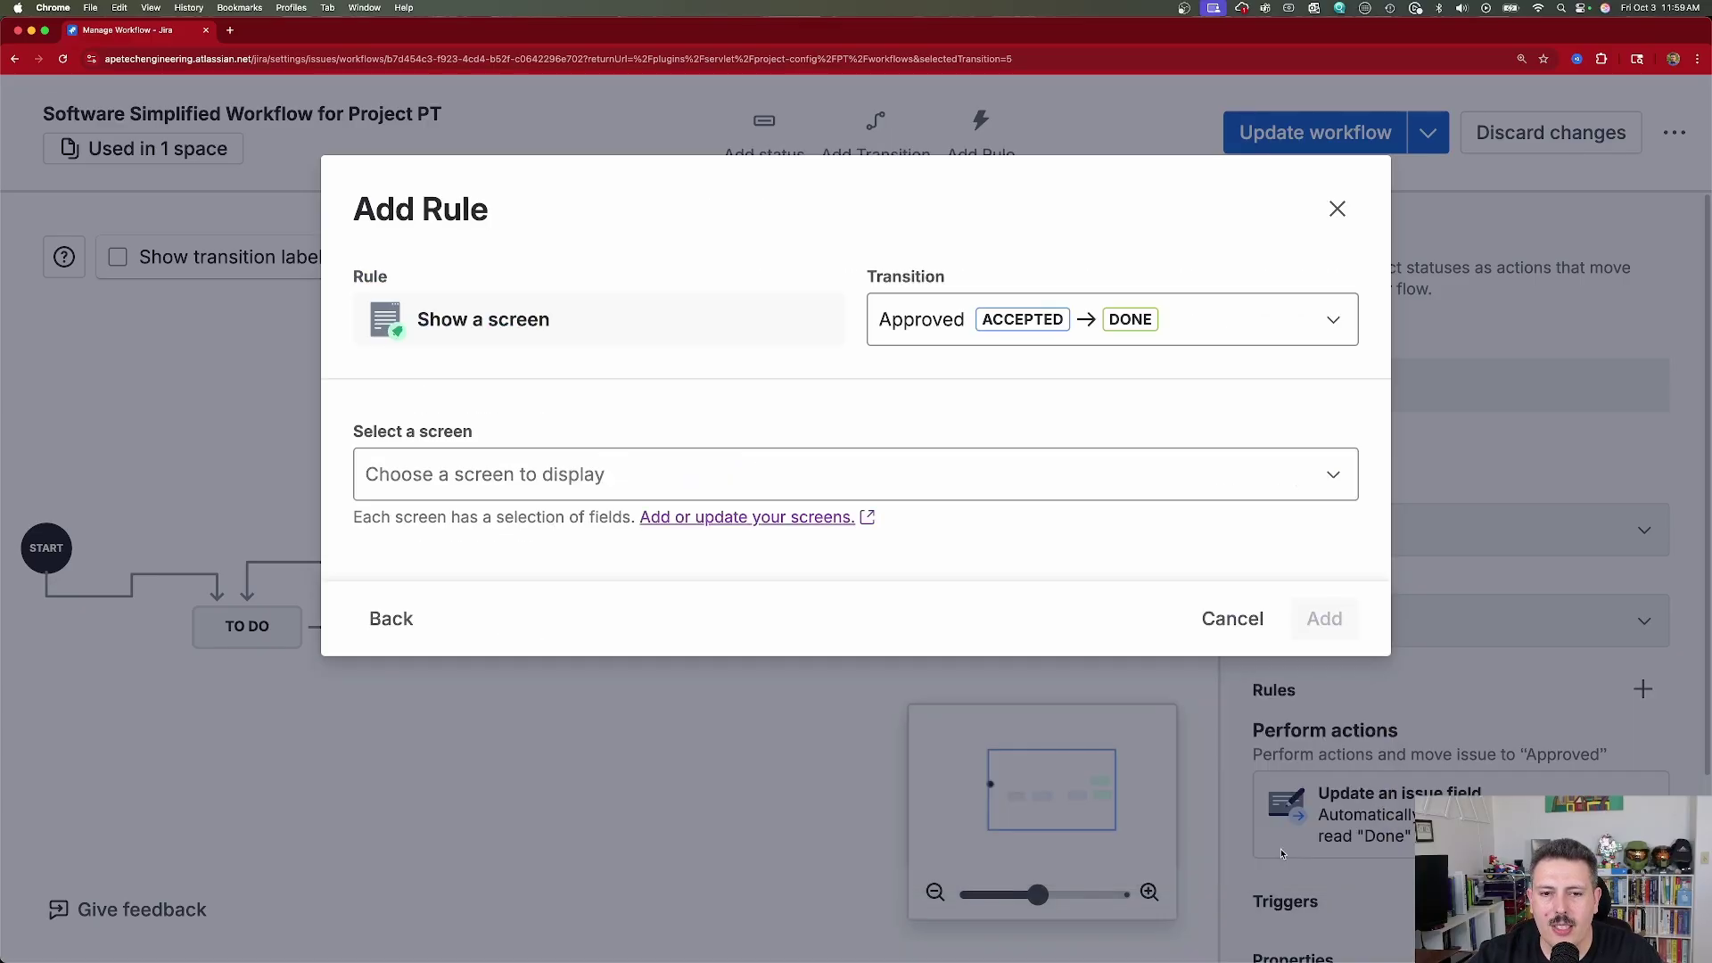
{"action": "left_click", "coordinate": [530, 477]}
{"action": "type", "text": "reso"}
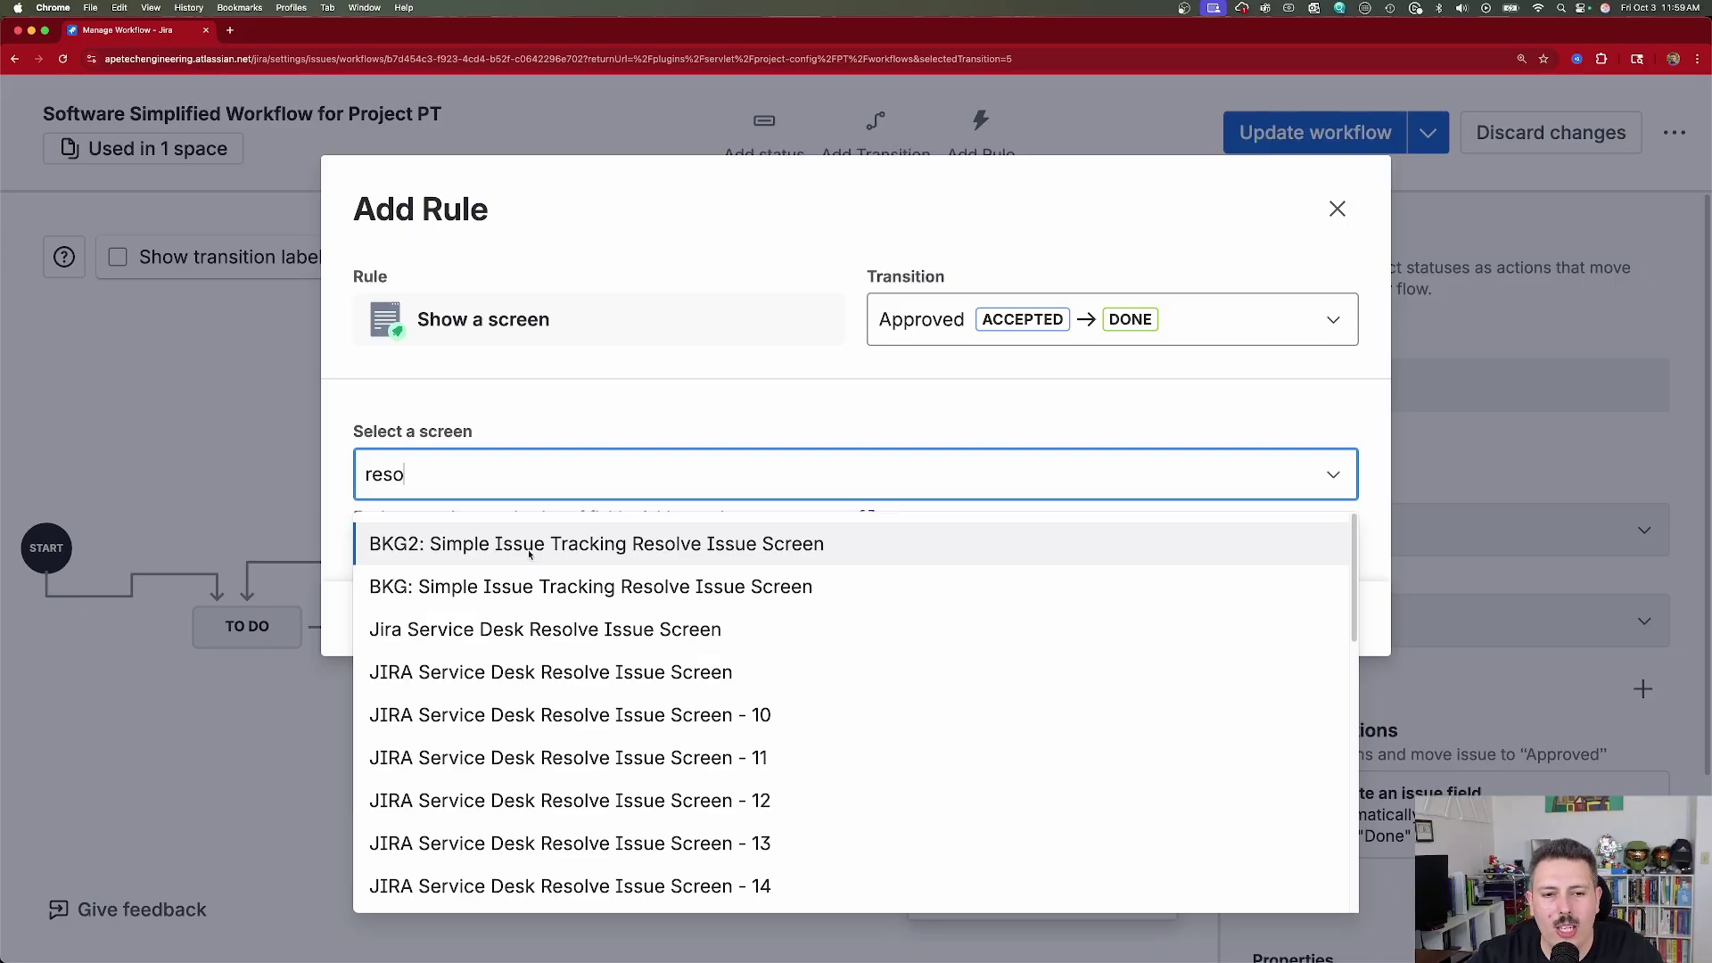
{"action": "scroll", "coordinate": [735, 735], "scroll_direction": "down", "scroll_amount": 5}
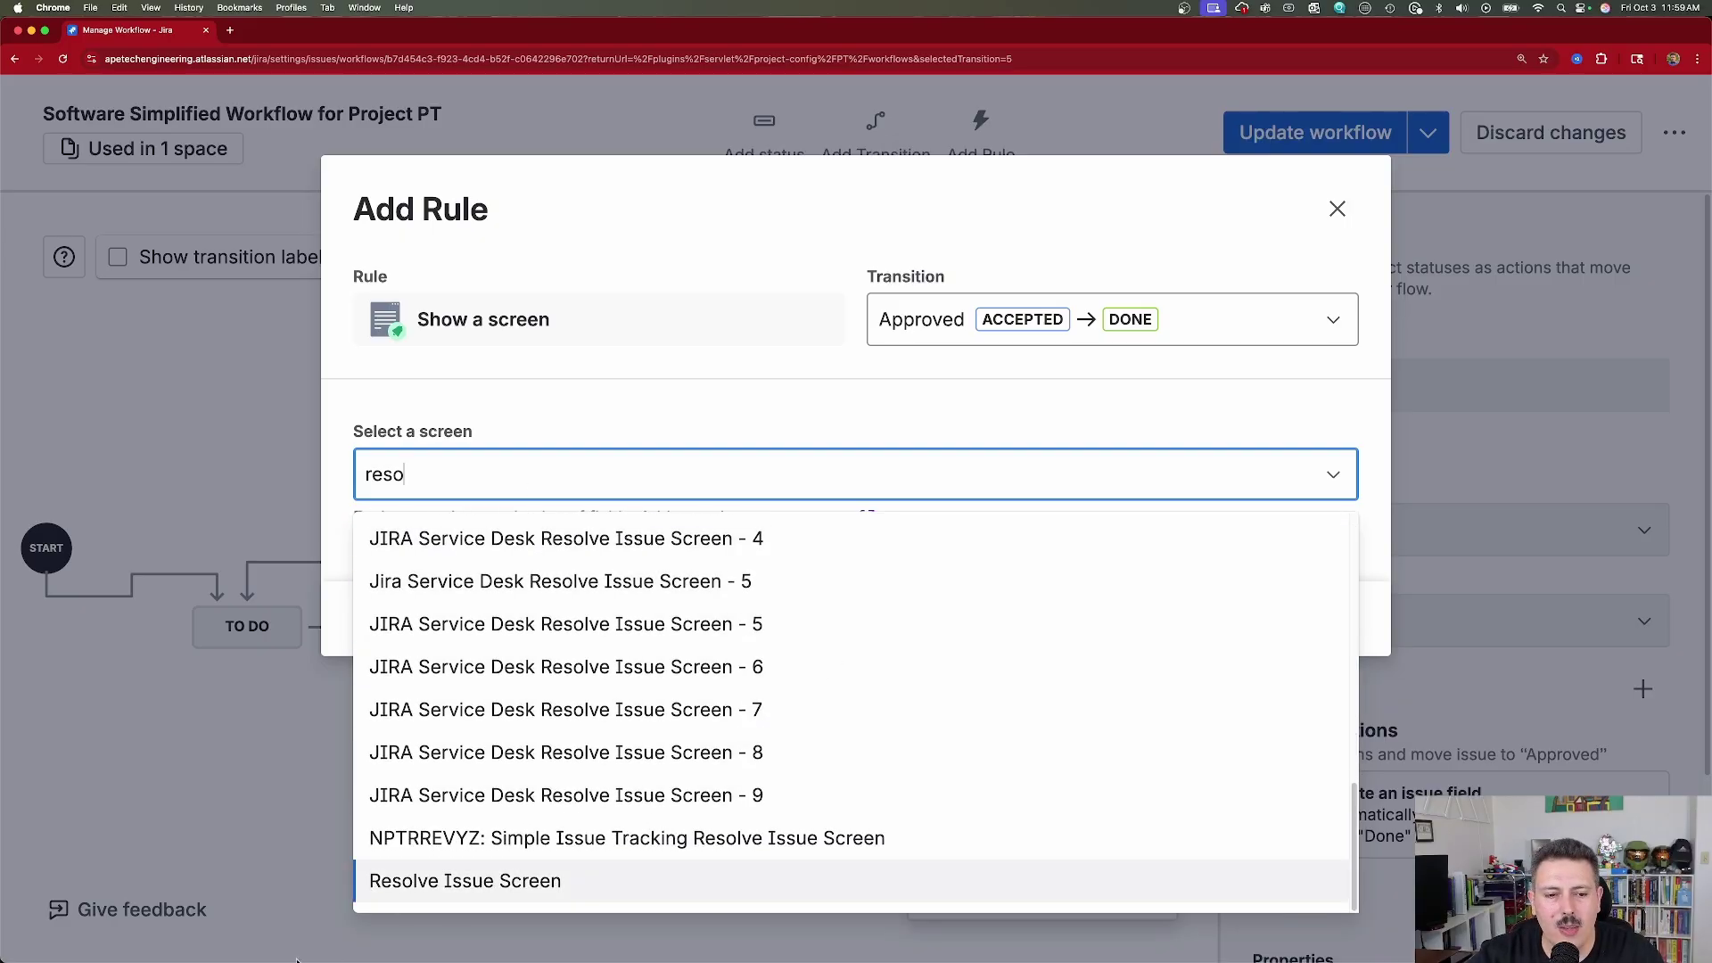
{"action": "left_click", "coordinate": [406, 898]}
{"action": "left_click", "coordinate": [1324, 618]}
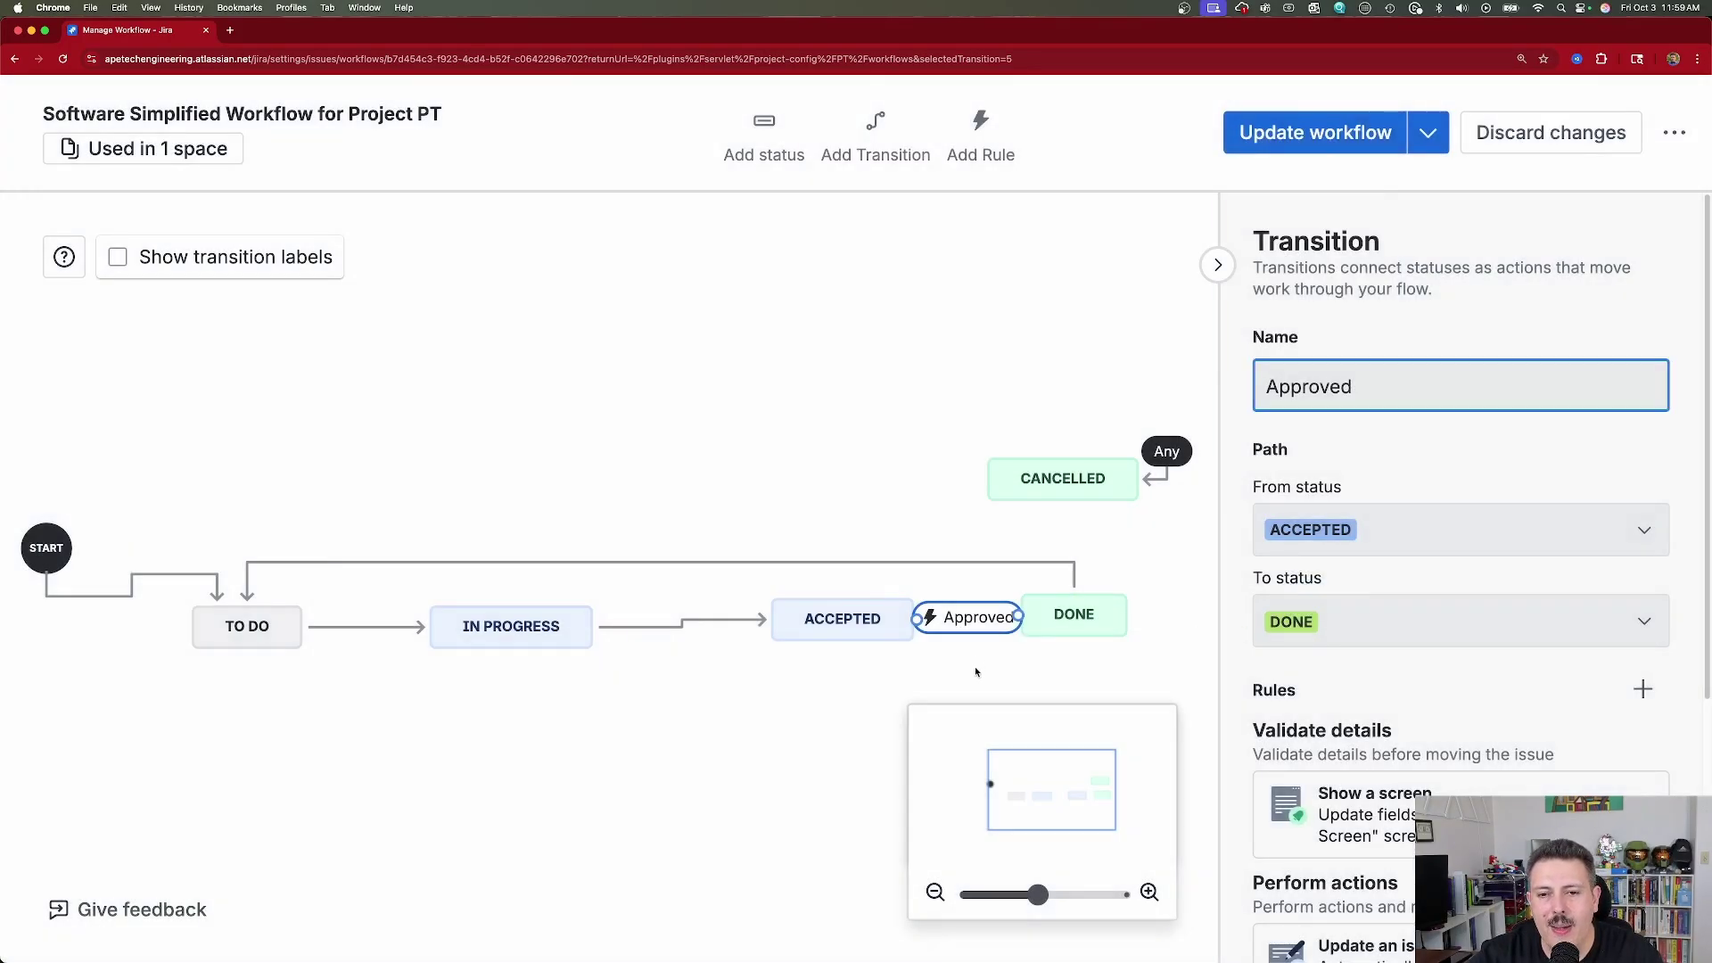
{"action": "left_click", "coordinate": [974, 655]}
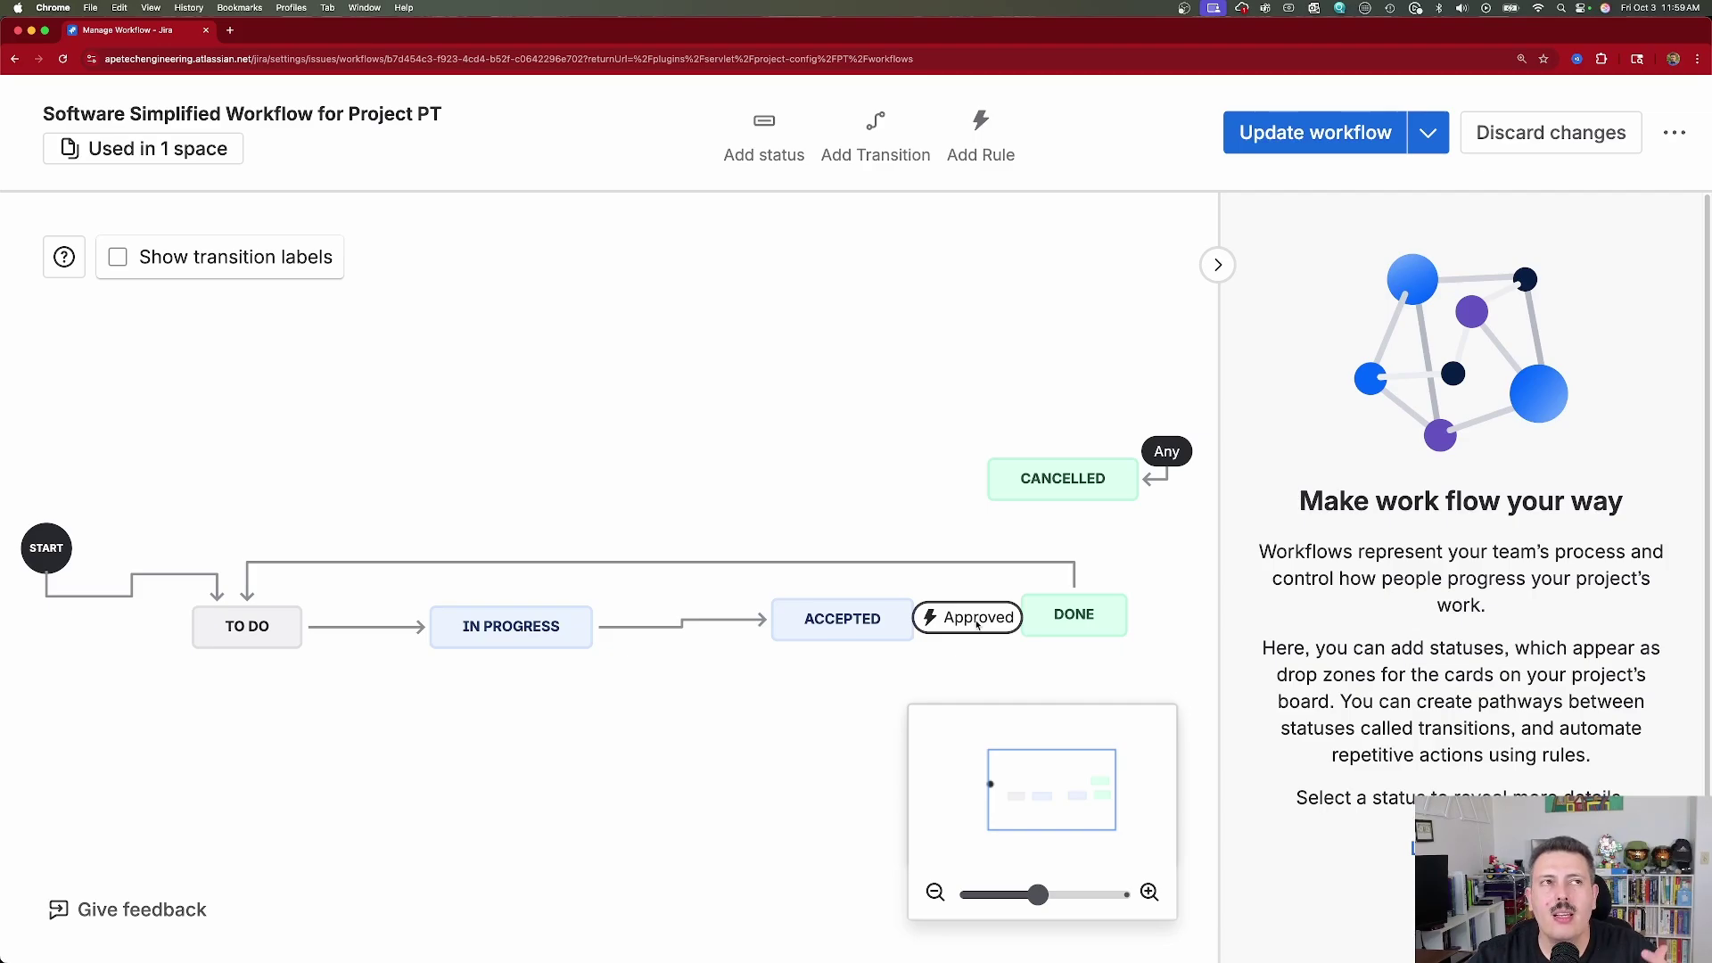
Step: Delete the Show a screen rule from Approved, then select the Any → Cancelled transition
{"action": "left_click", "coordinate": [978, 624]}
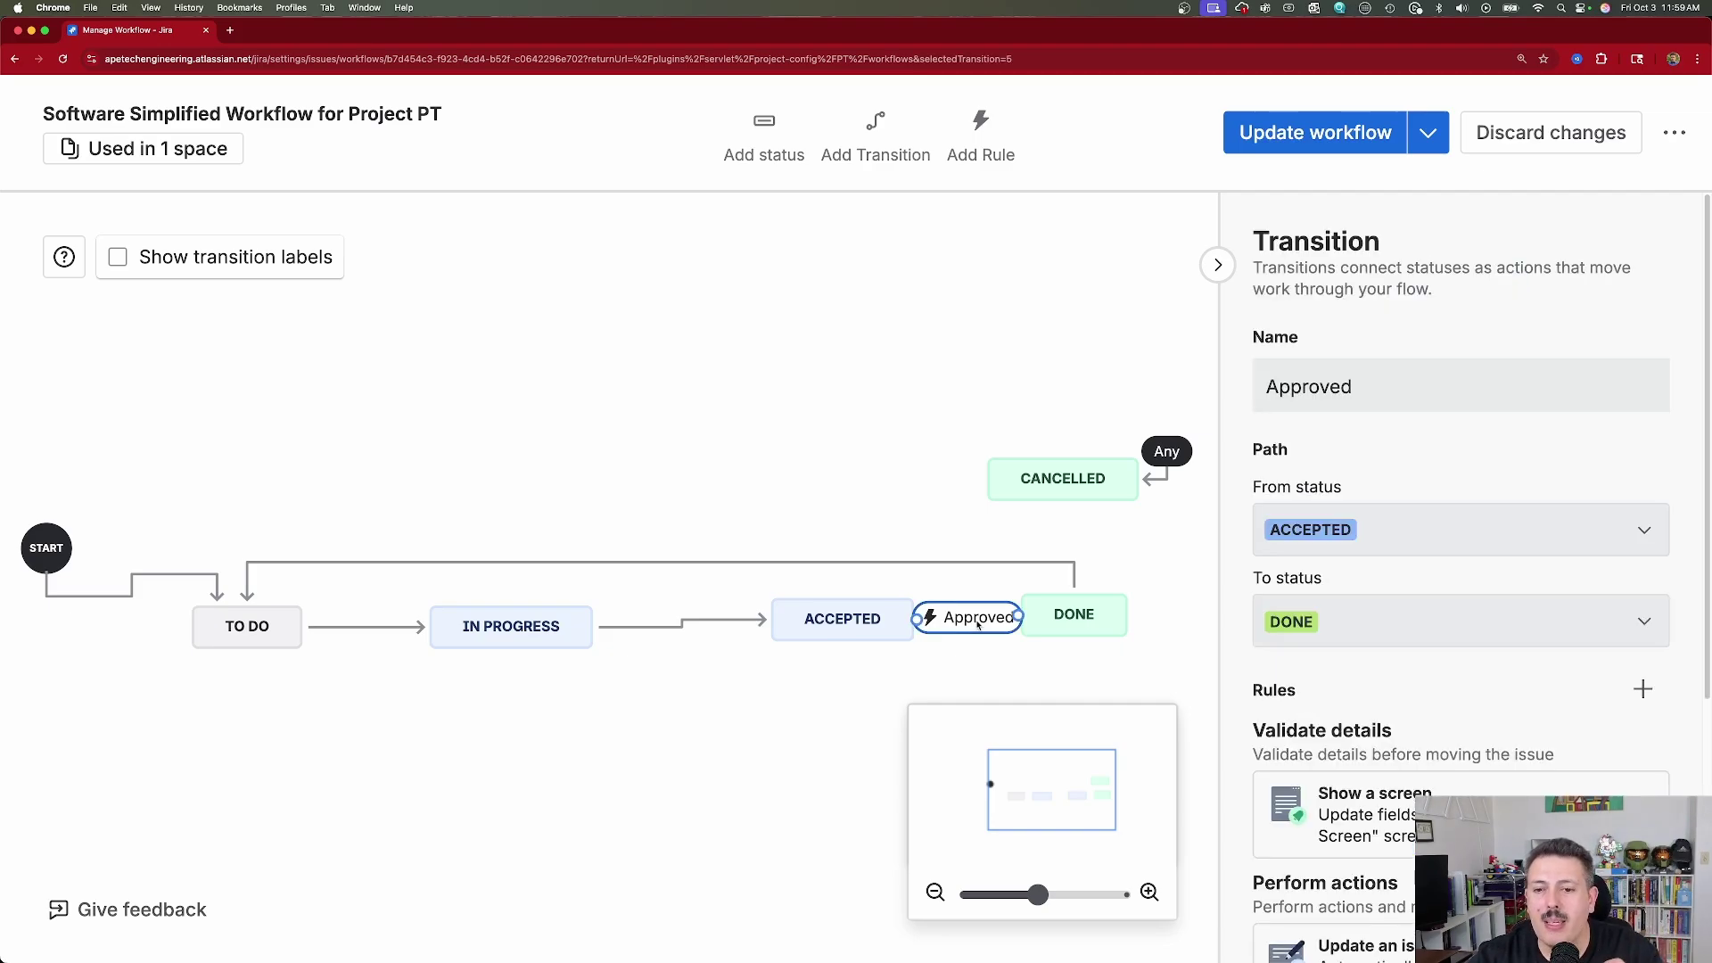
{"action": "scroll", "coordinate": [1499, 718], "scroll_direction": "down", "scroll_amount": 5}
{"action": "scroll", "coordinate": [1507, 719], "scroll_direction": "up", "scroll_amount": 2}
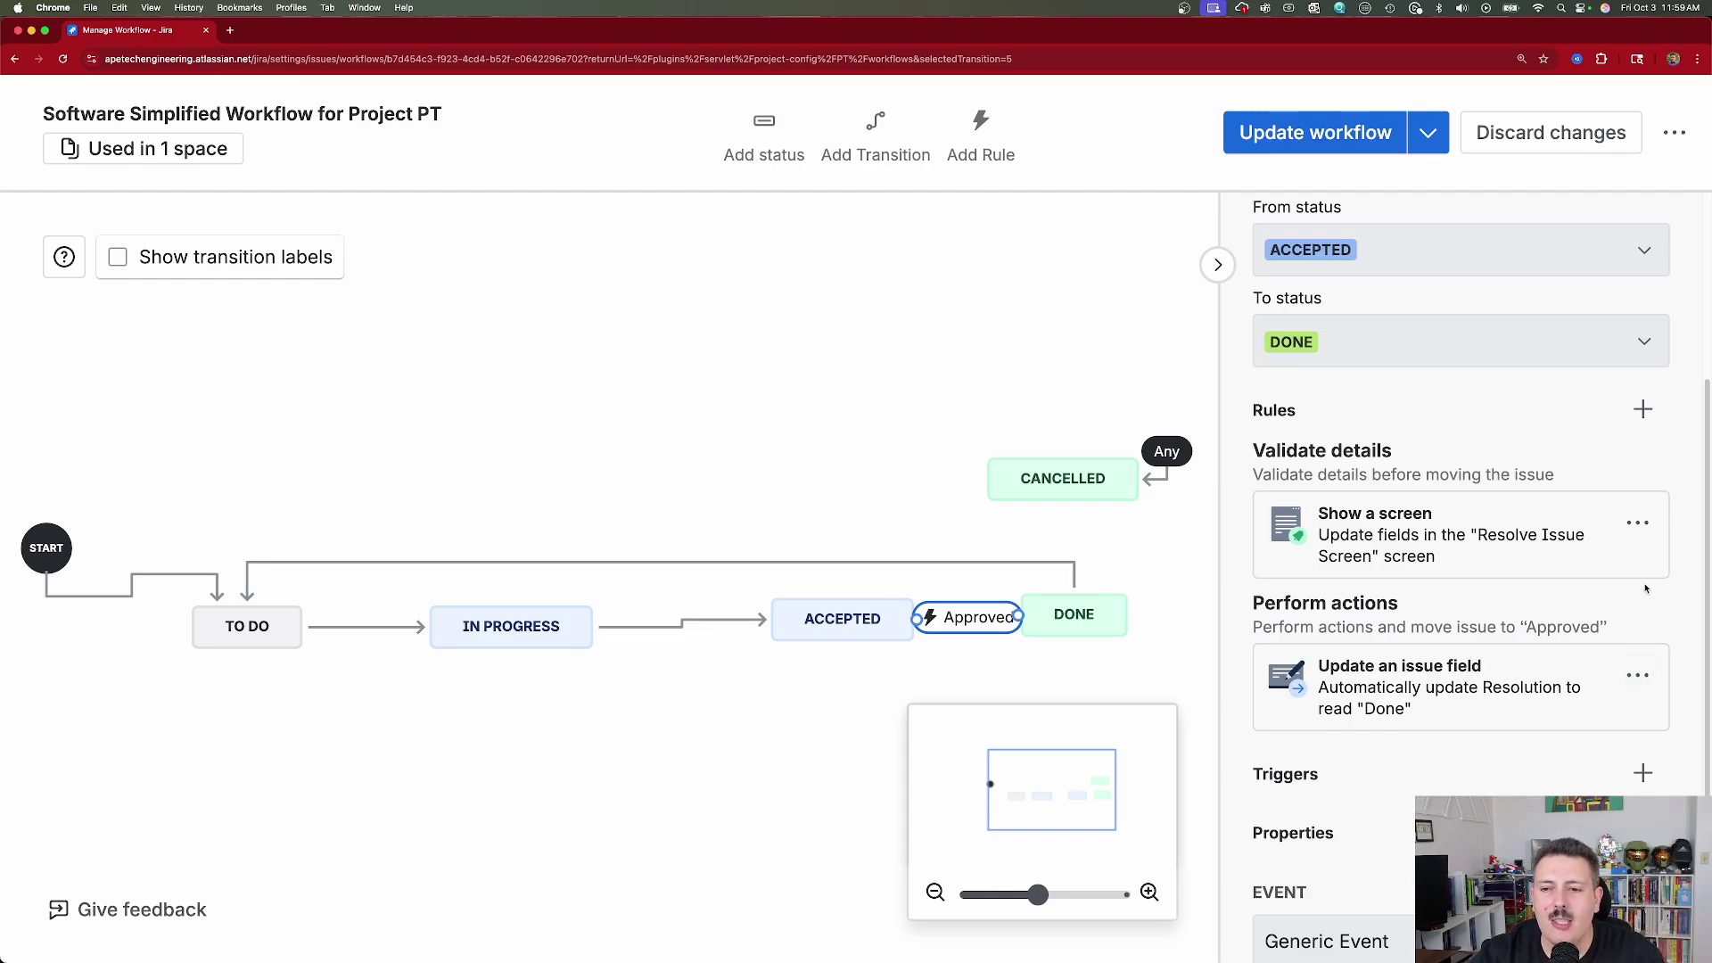
{"action": "left_click", "coordinate": [1637, 523]}
{"action": "left_click", "coordinate": [1601, 642]}
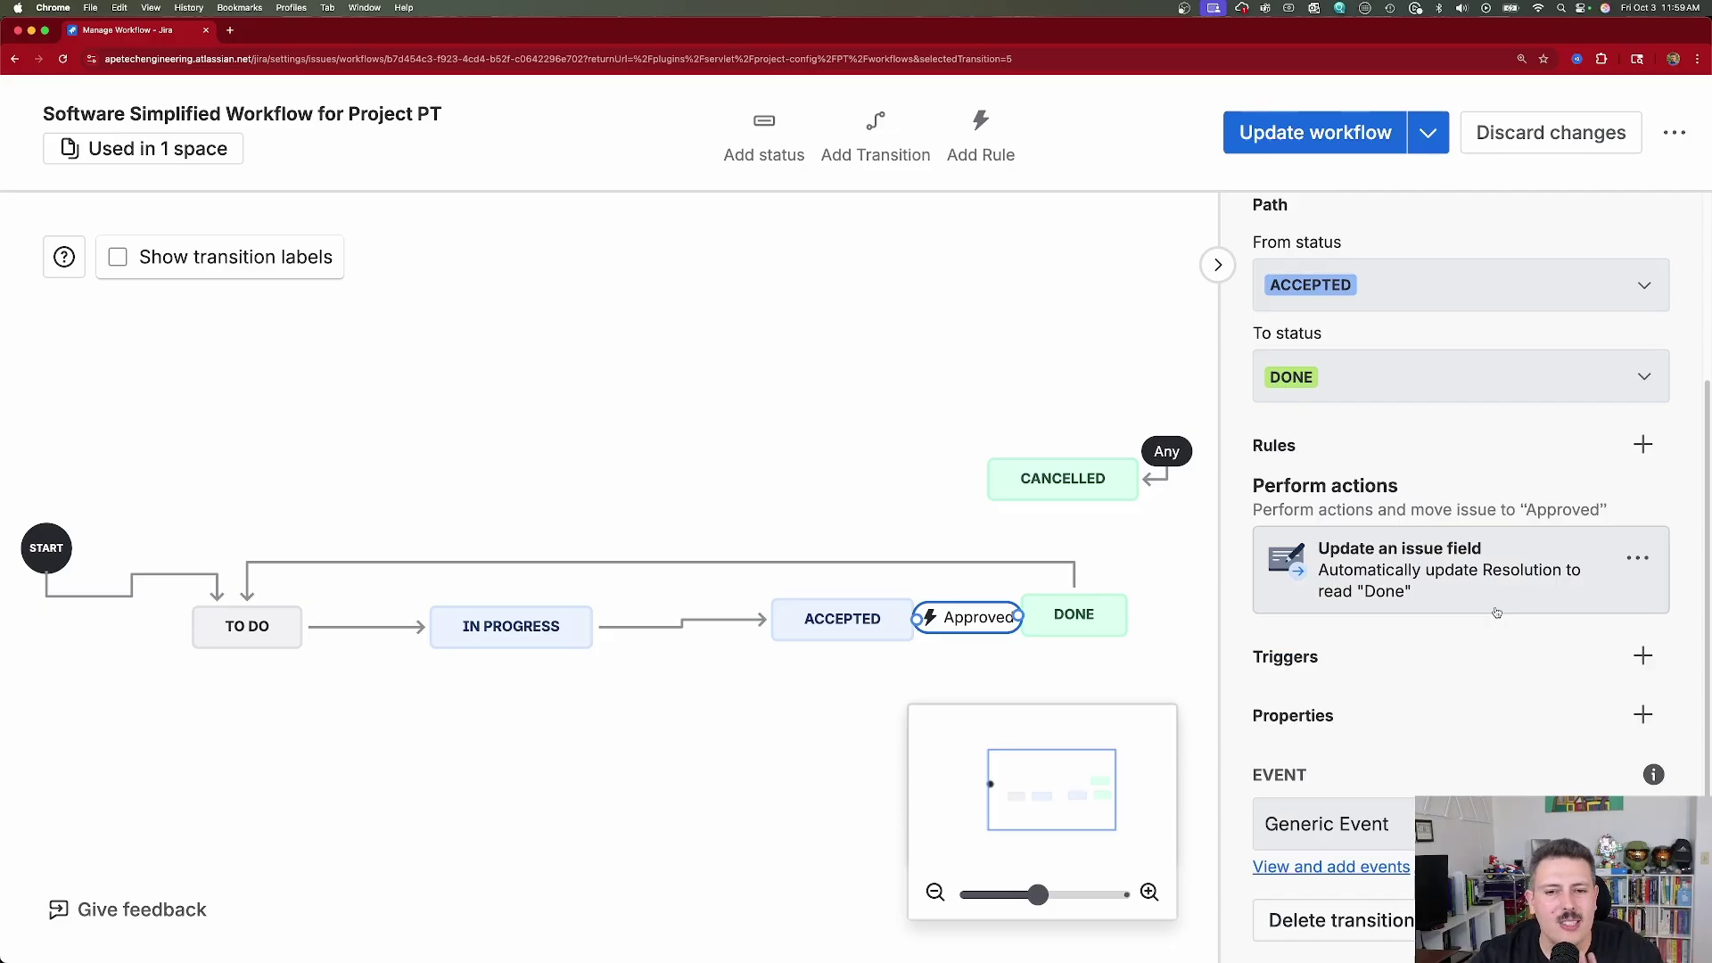
{"action": "left_click", "coordinate": [1166, 471]}
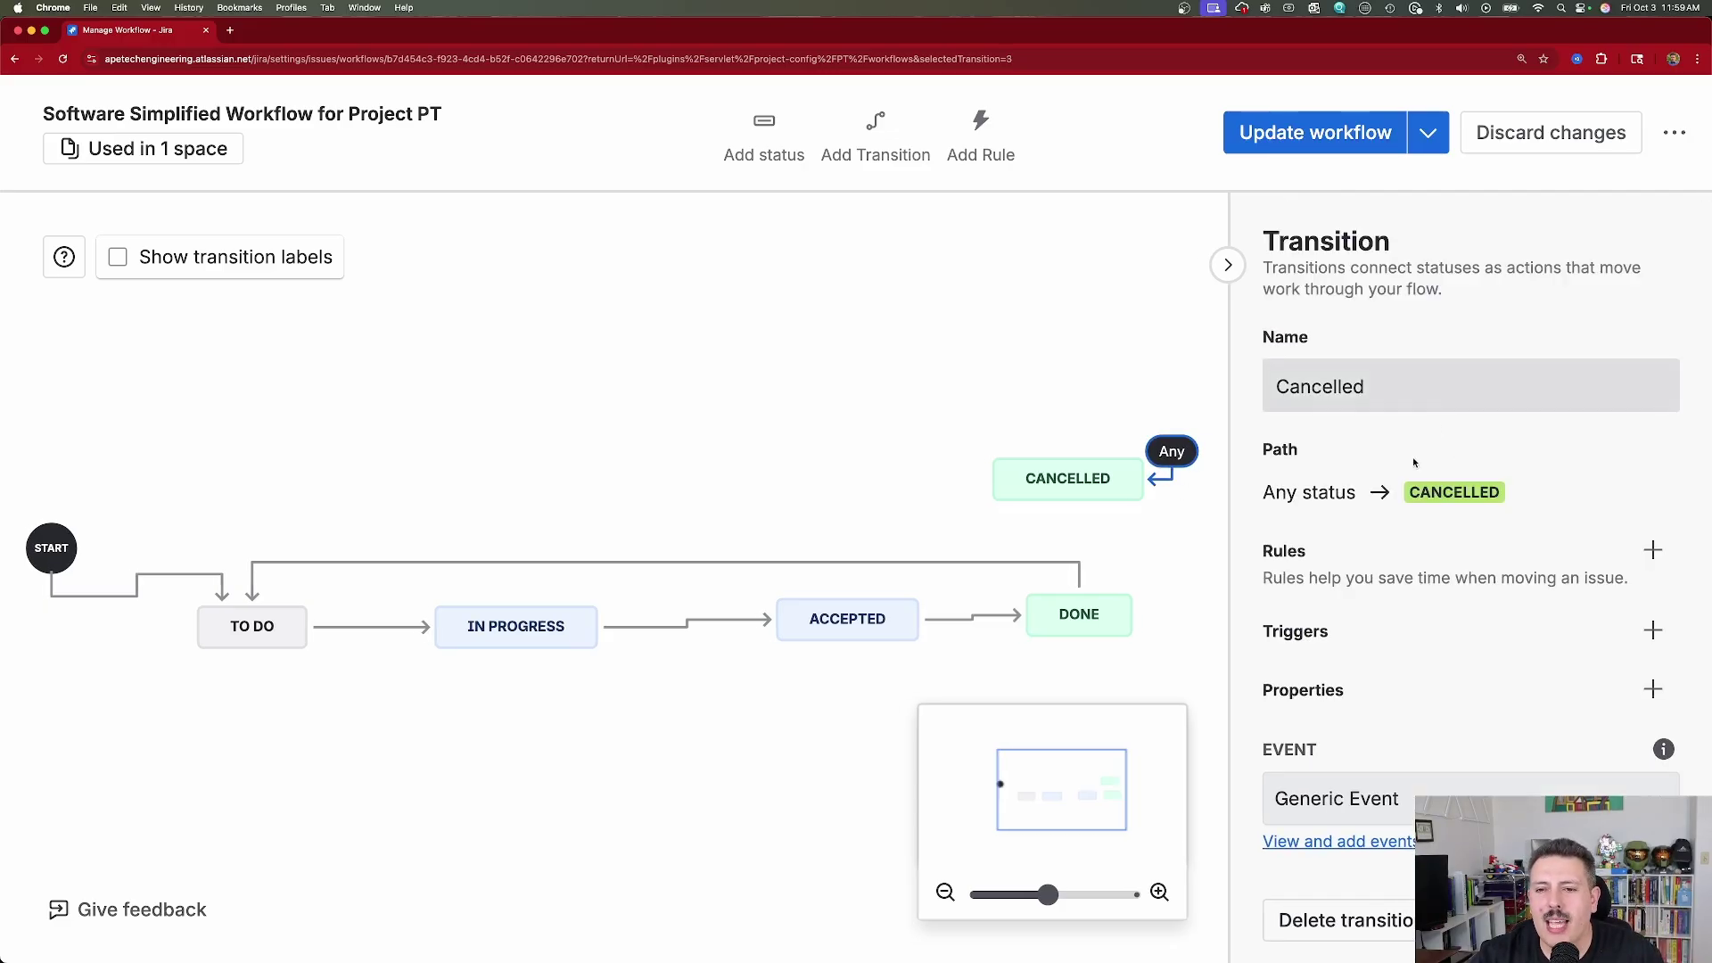
Step: Add an 'Update an issue field' rule to Cancelled setting Resolution to Won't Do, then publish
{"action": "left_click", "coordinate": [1653, 550]}
{"action": "scroll", "coordinate": [865, 711], "scroll_direction": "down", "scroll_amount": 5}
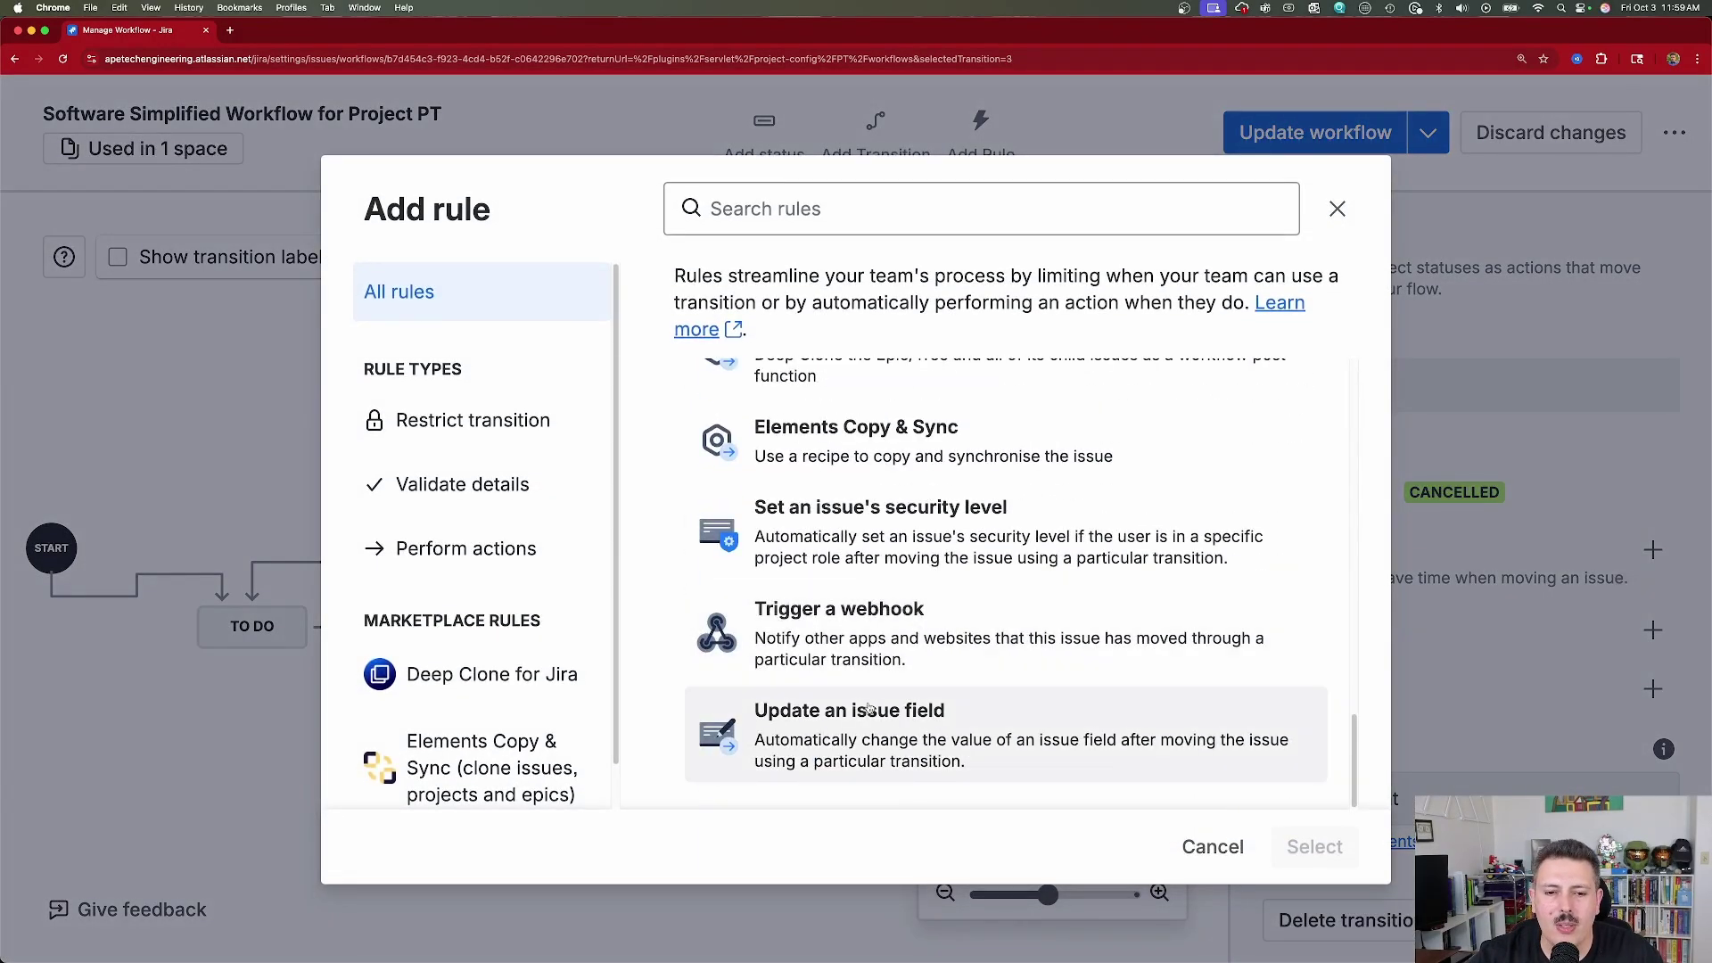
{"action": "left_click", "coordinate": [813, 710]}
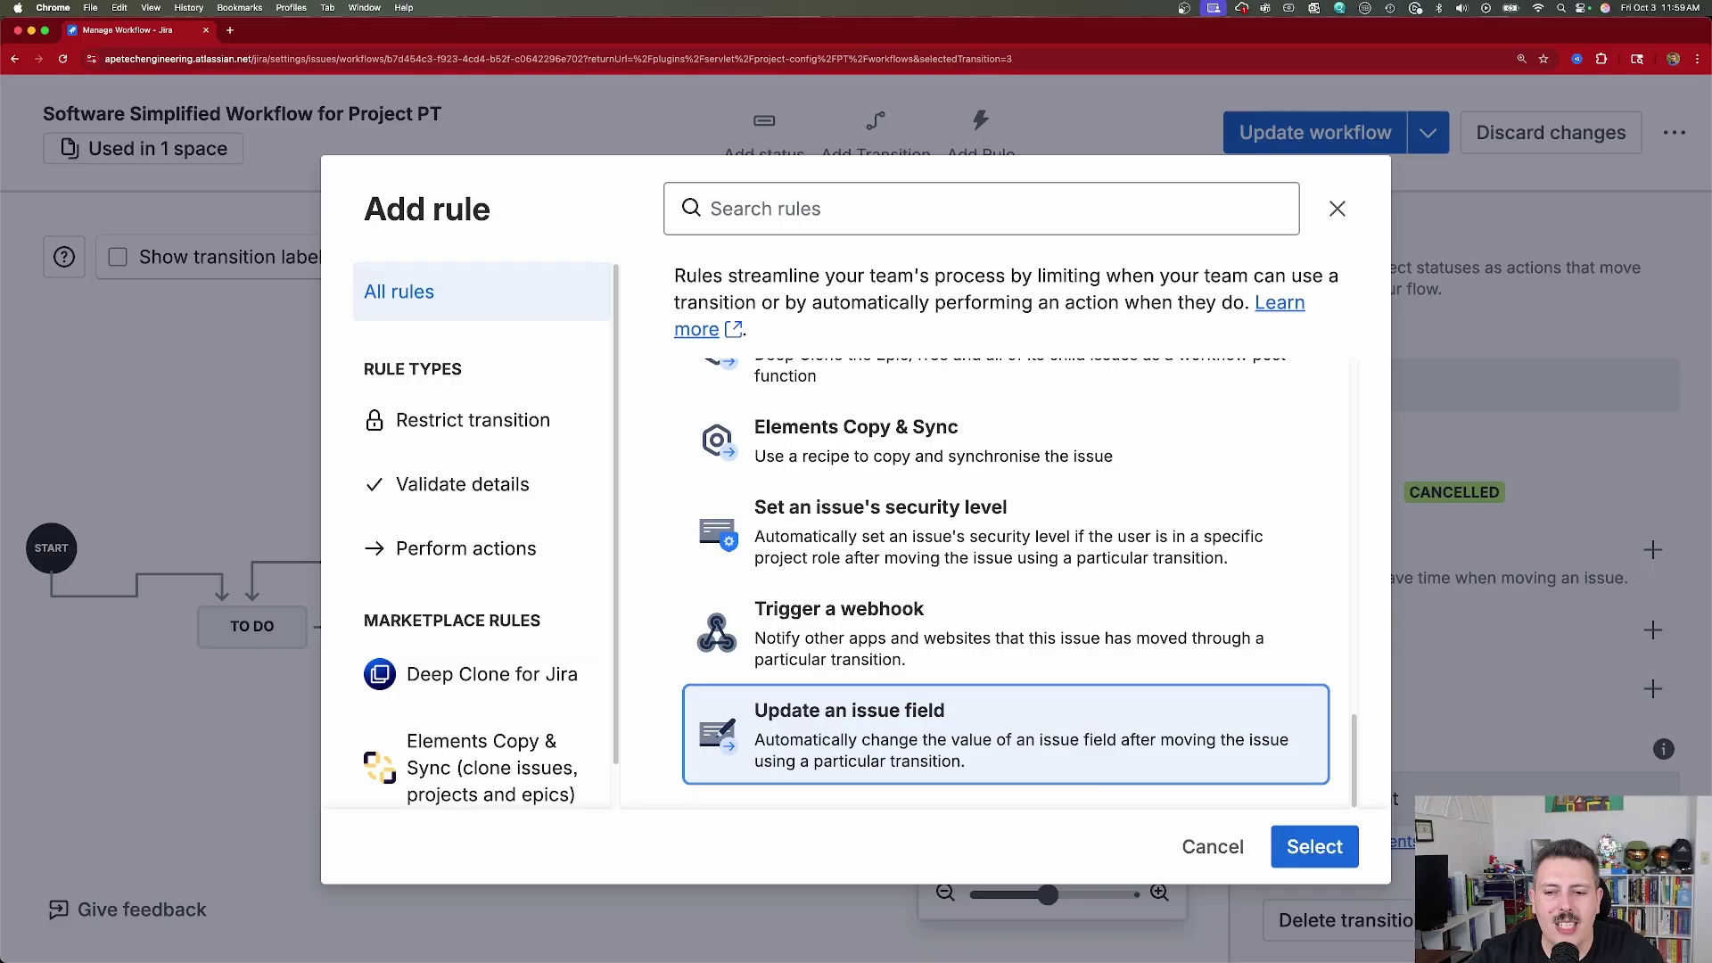
{"action": "left_click", "coordinate": [1342, 854]}
{"action": "left_click", "coordinate": [624, 473]}
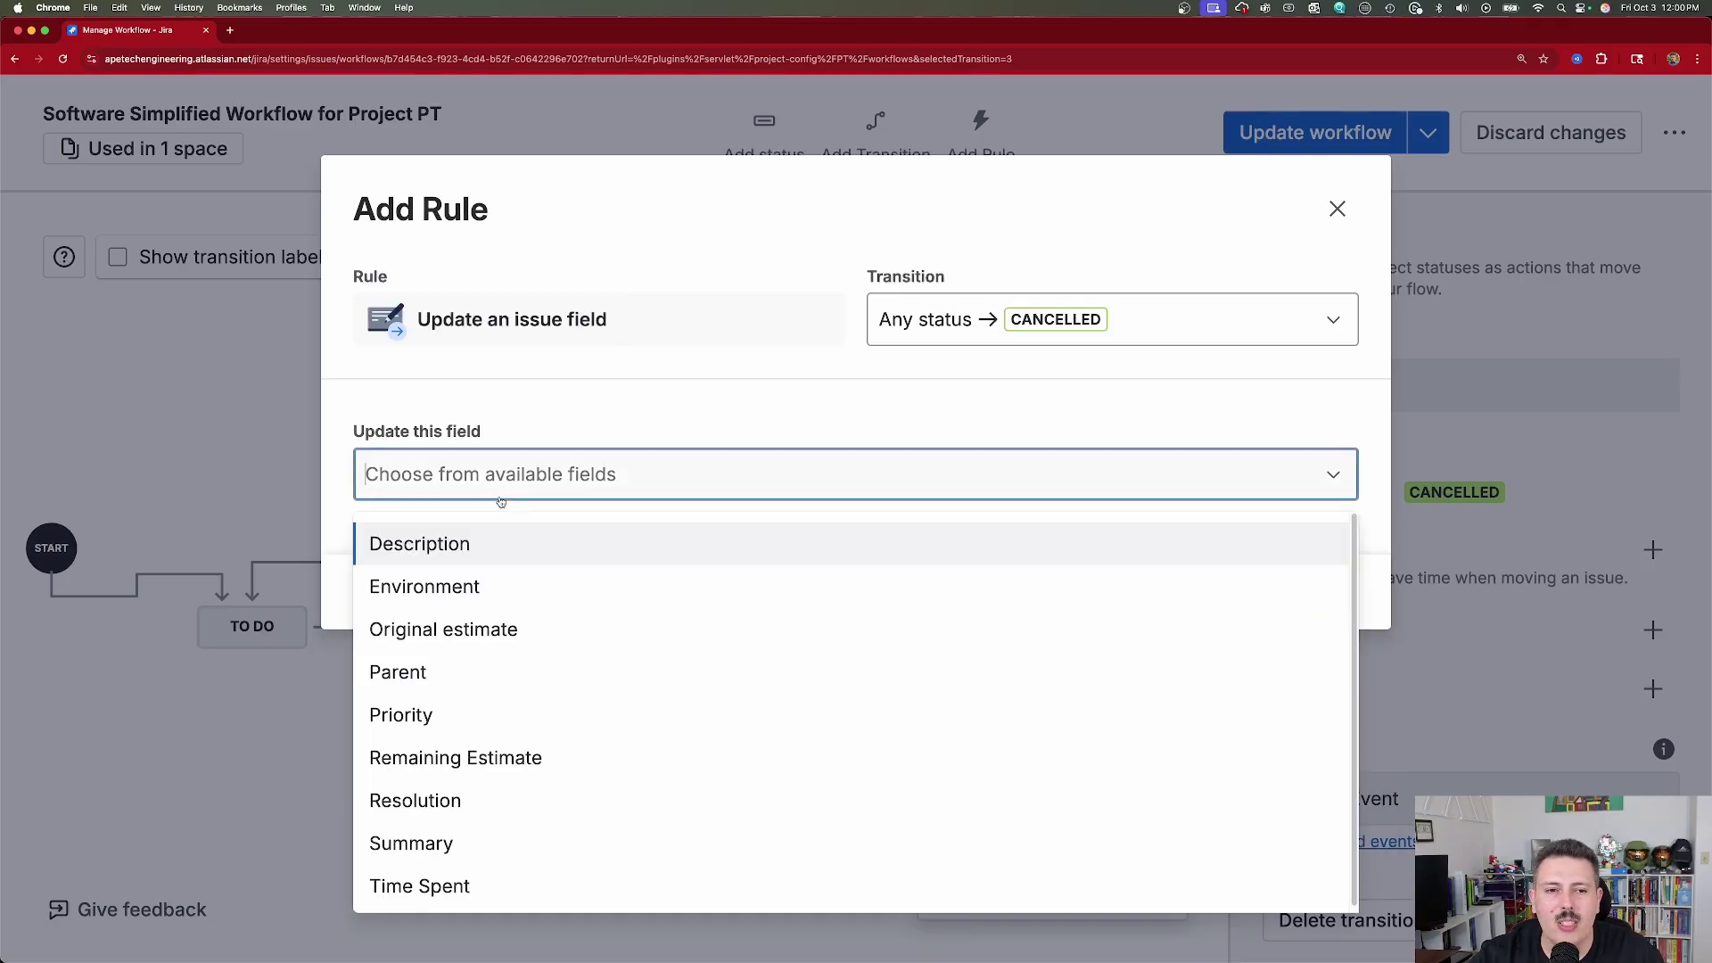
{"action": "left_click", "coordinate": [452, 800]}
{"action": "left_click", "coordinate": [510, 580]}
{"action": "left_click", "coordinate": [499, 685]}
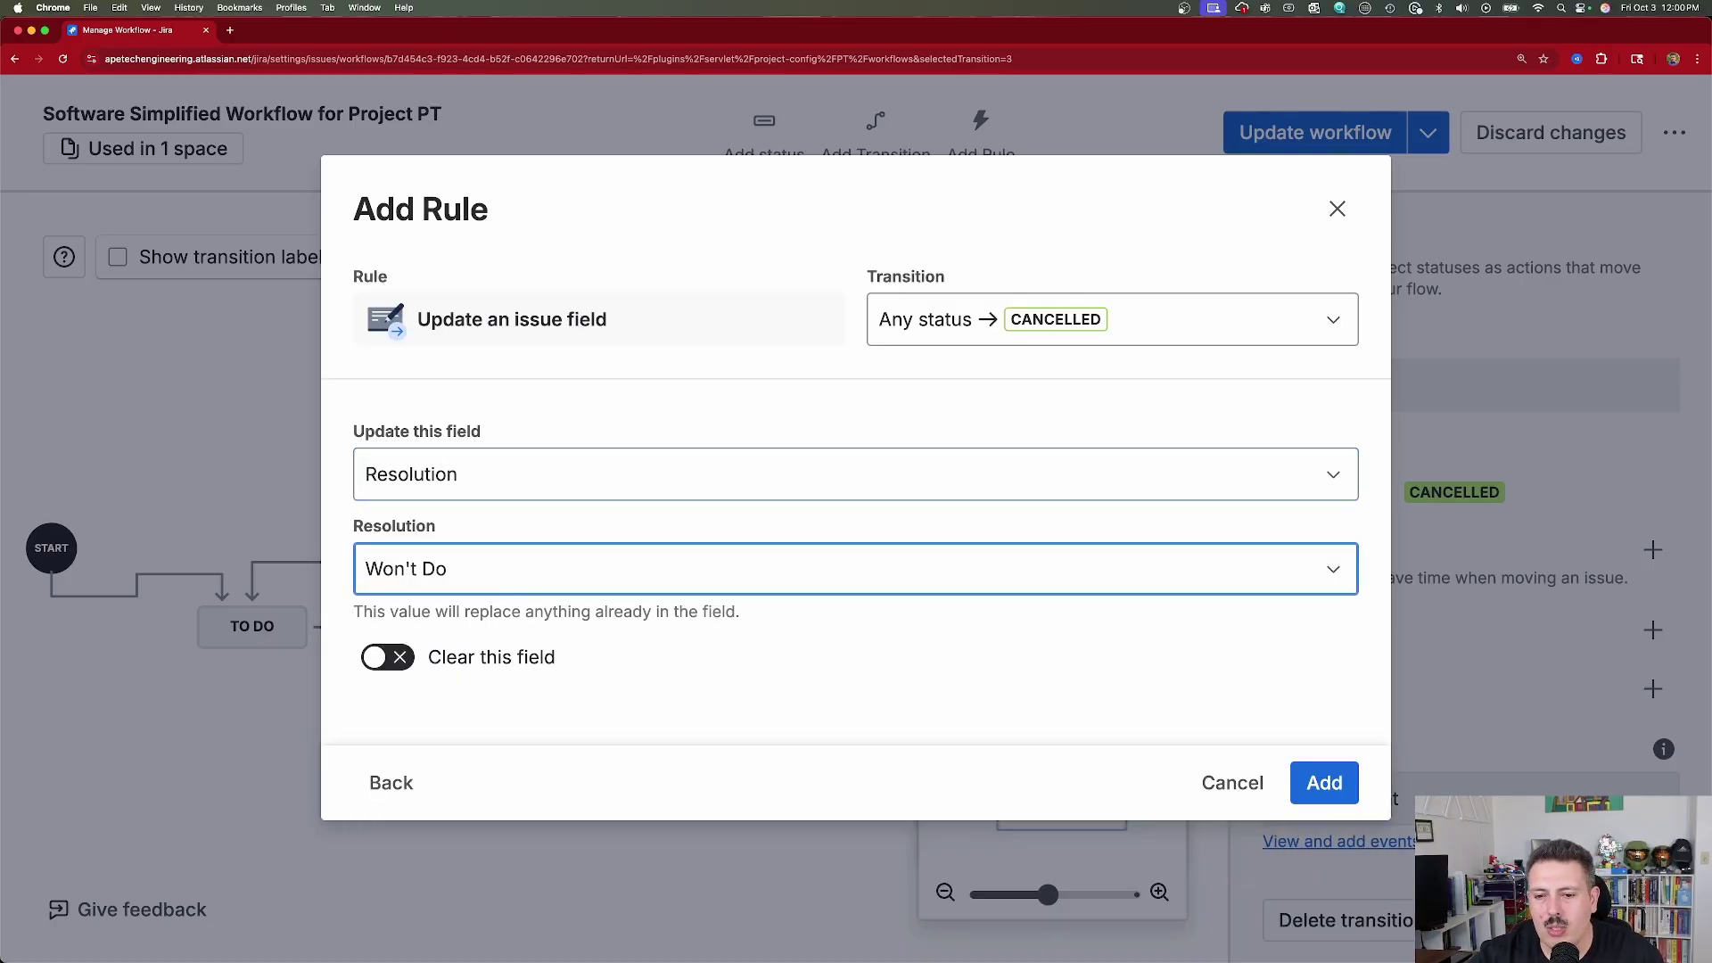
{"action": "left_click", "coordinate": [1322, 779]}
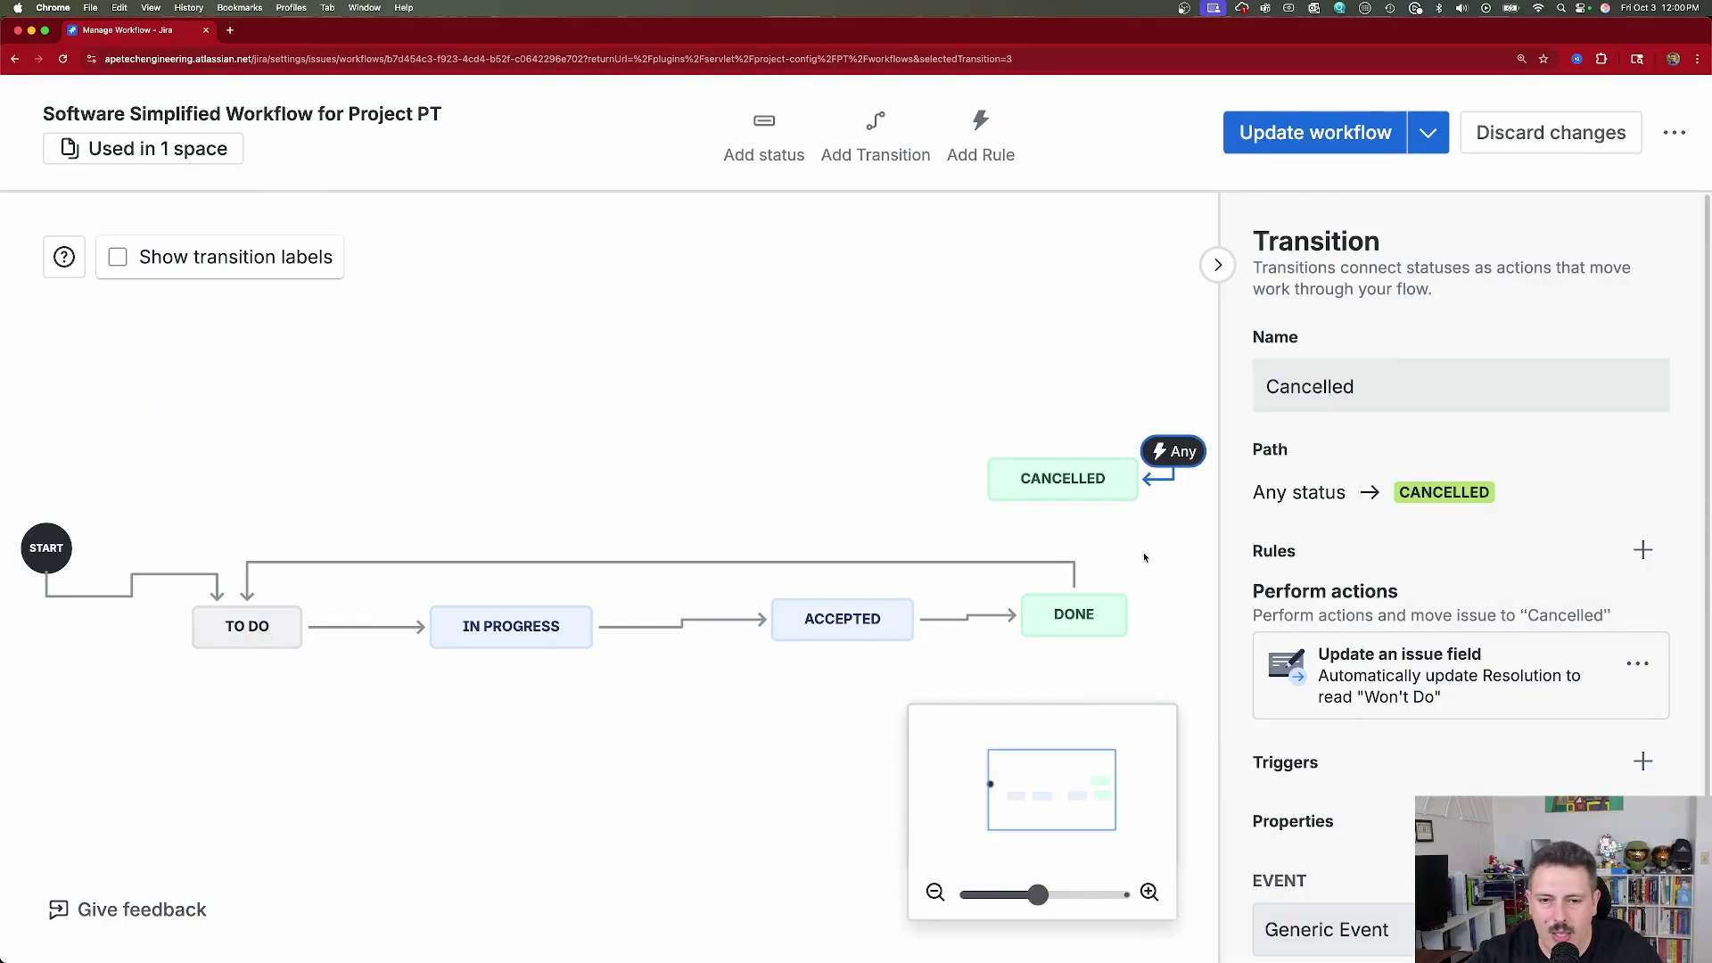
{"action": "left_click", "coordinate": [1319, 153]}
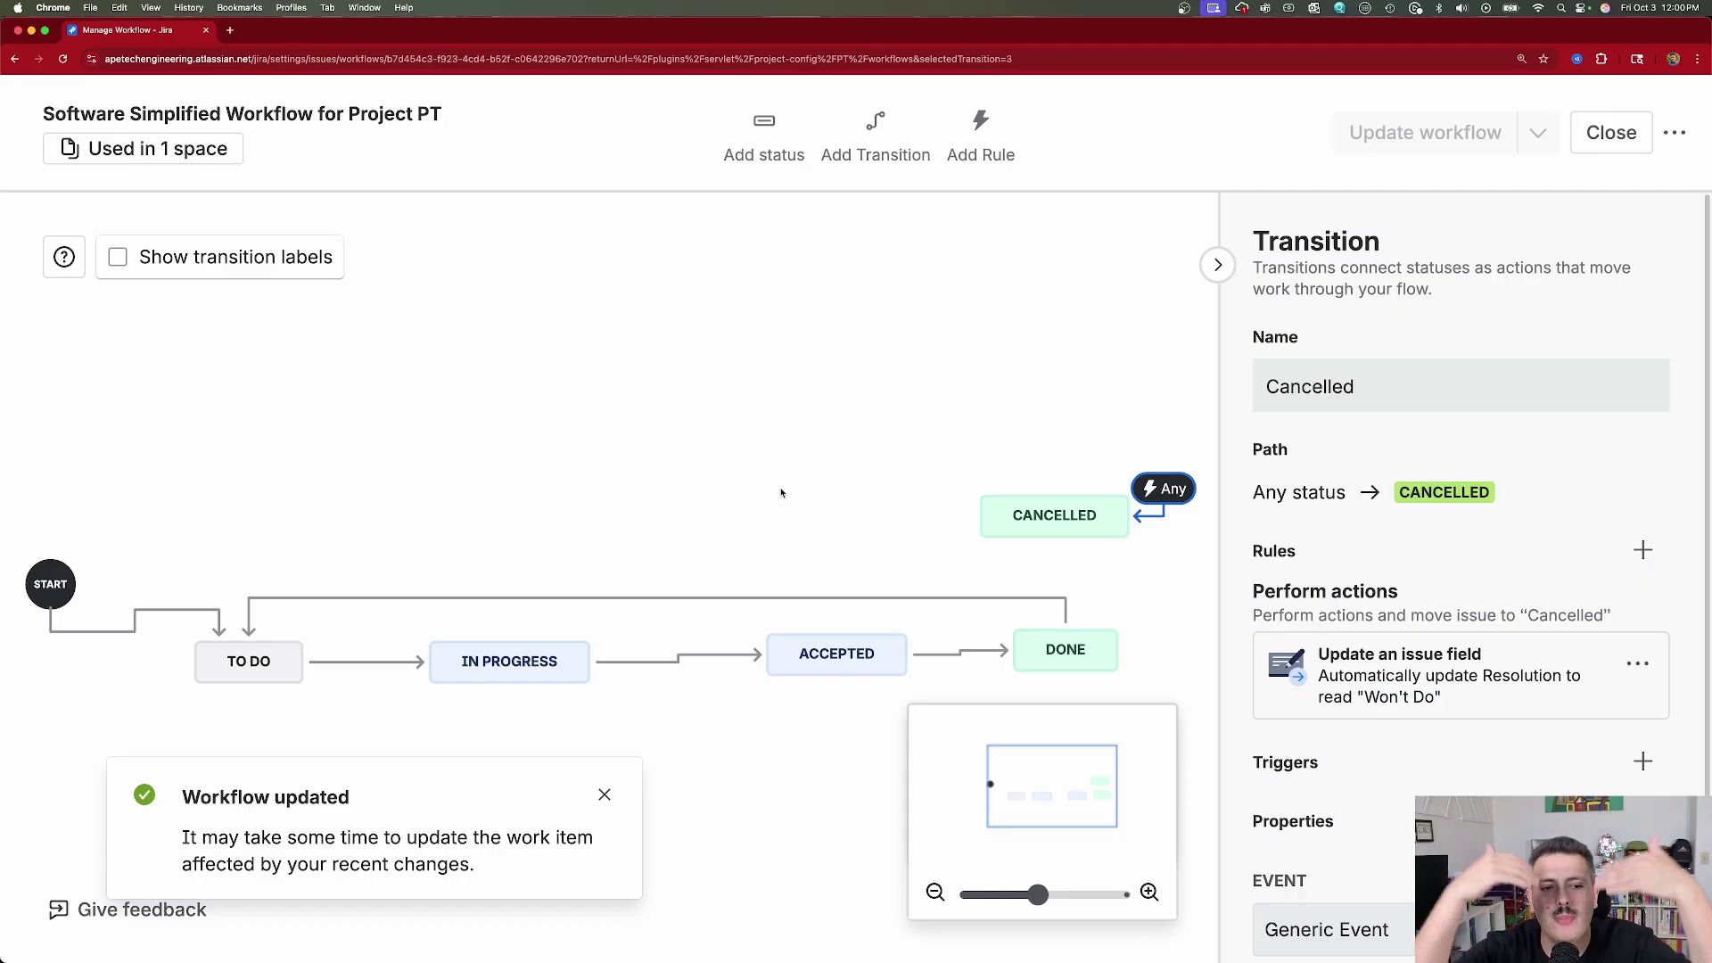
Step: Close the workflow editor and briefly preview the Project PT workflow diagram
{"action": "left_click", "coordinate": [1611, 132]}
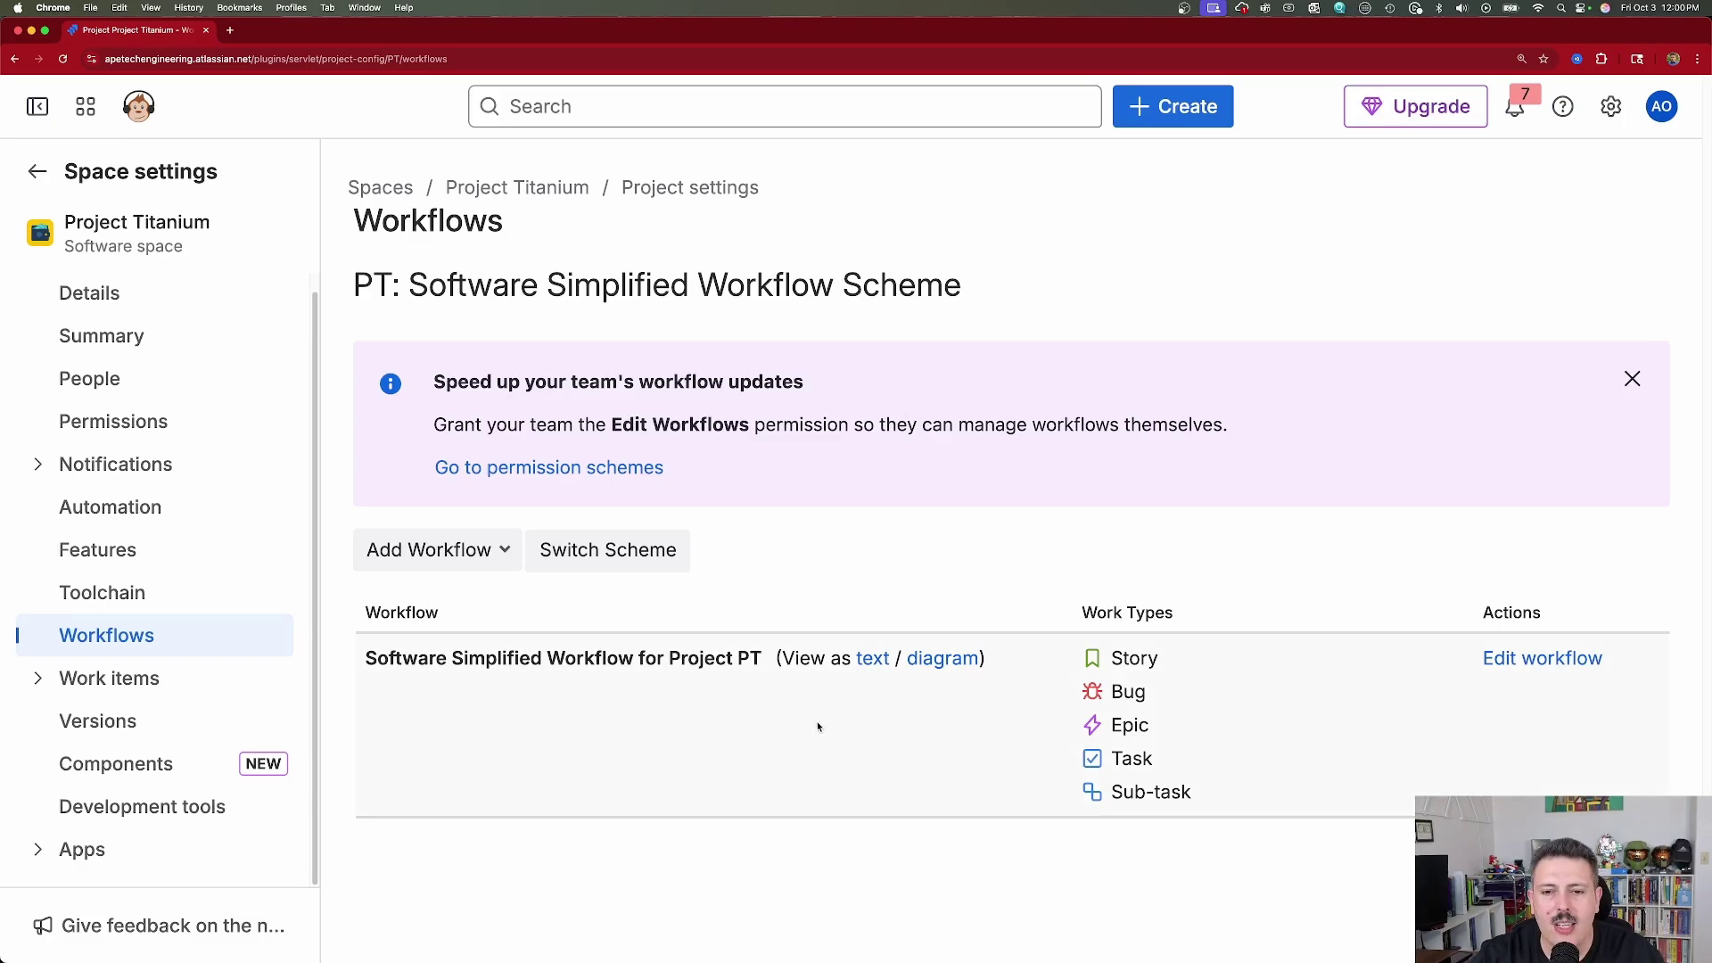
{"action": "left_click", "coordinate": [938, 660]}
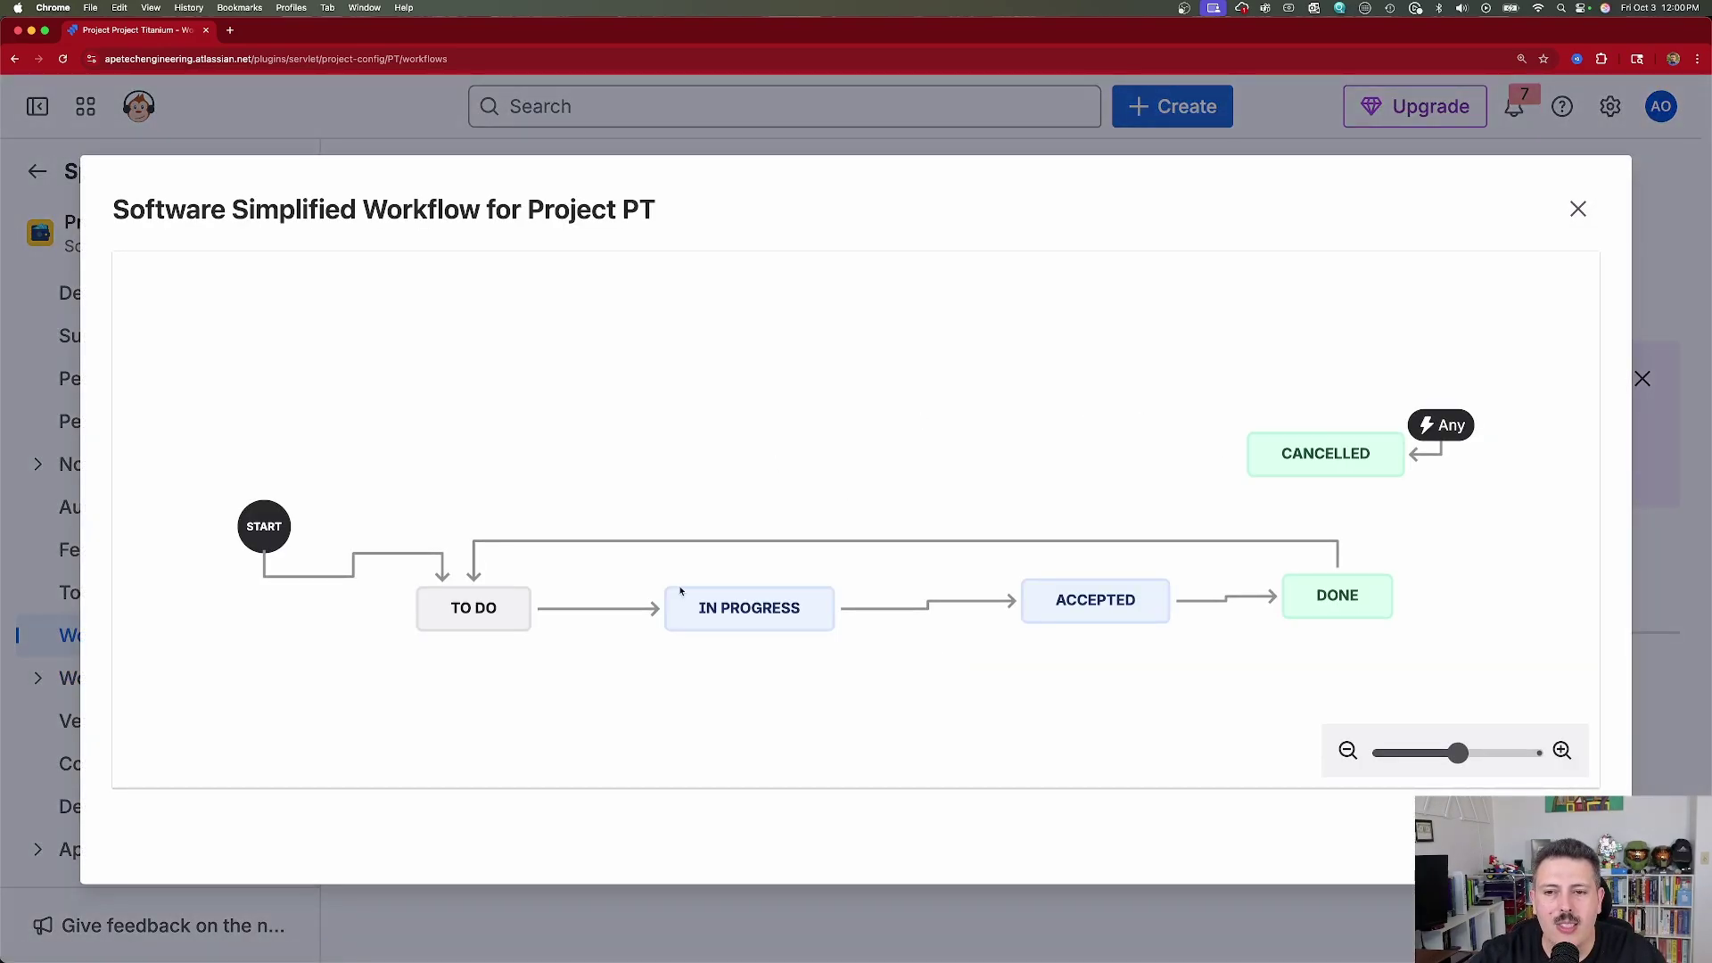
{"action": "key", "text": "Escape"}
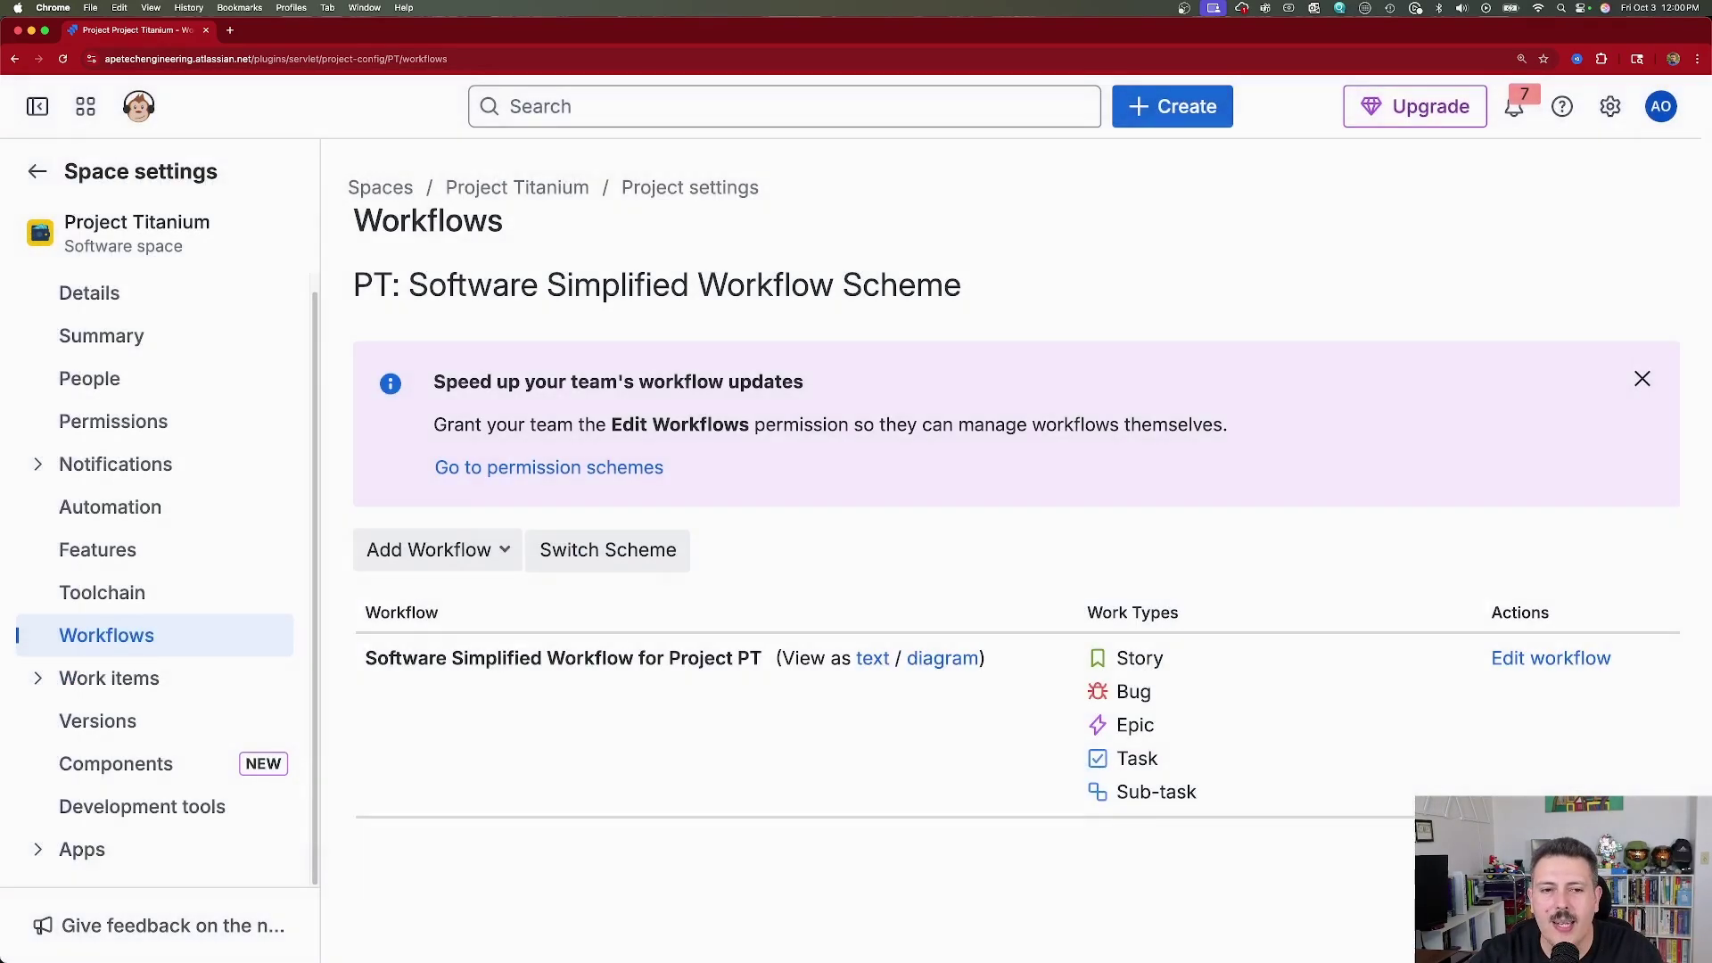
Step: Create task 'This is my first task' (PT-1) in Project Titanium's List view
{"action": "left_click", "coordinate": [38, 179]}
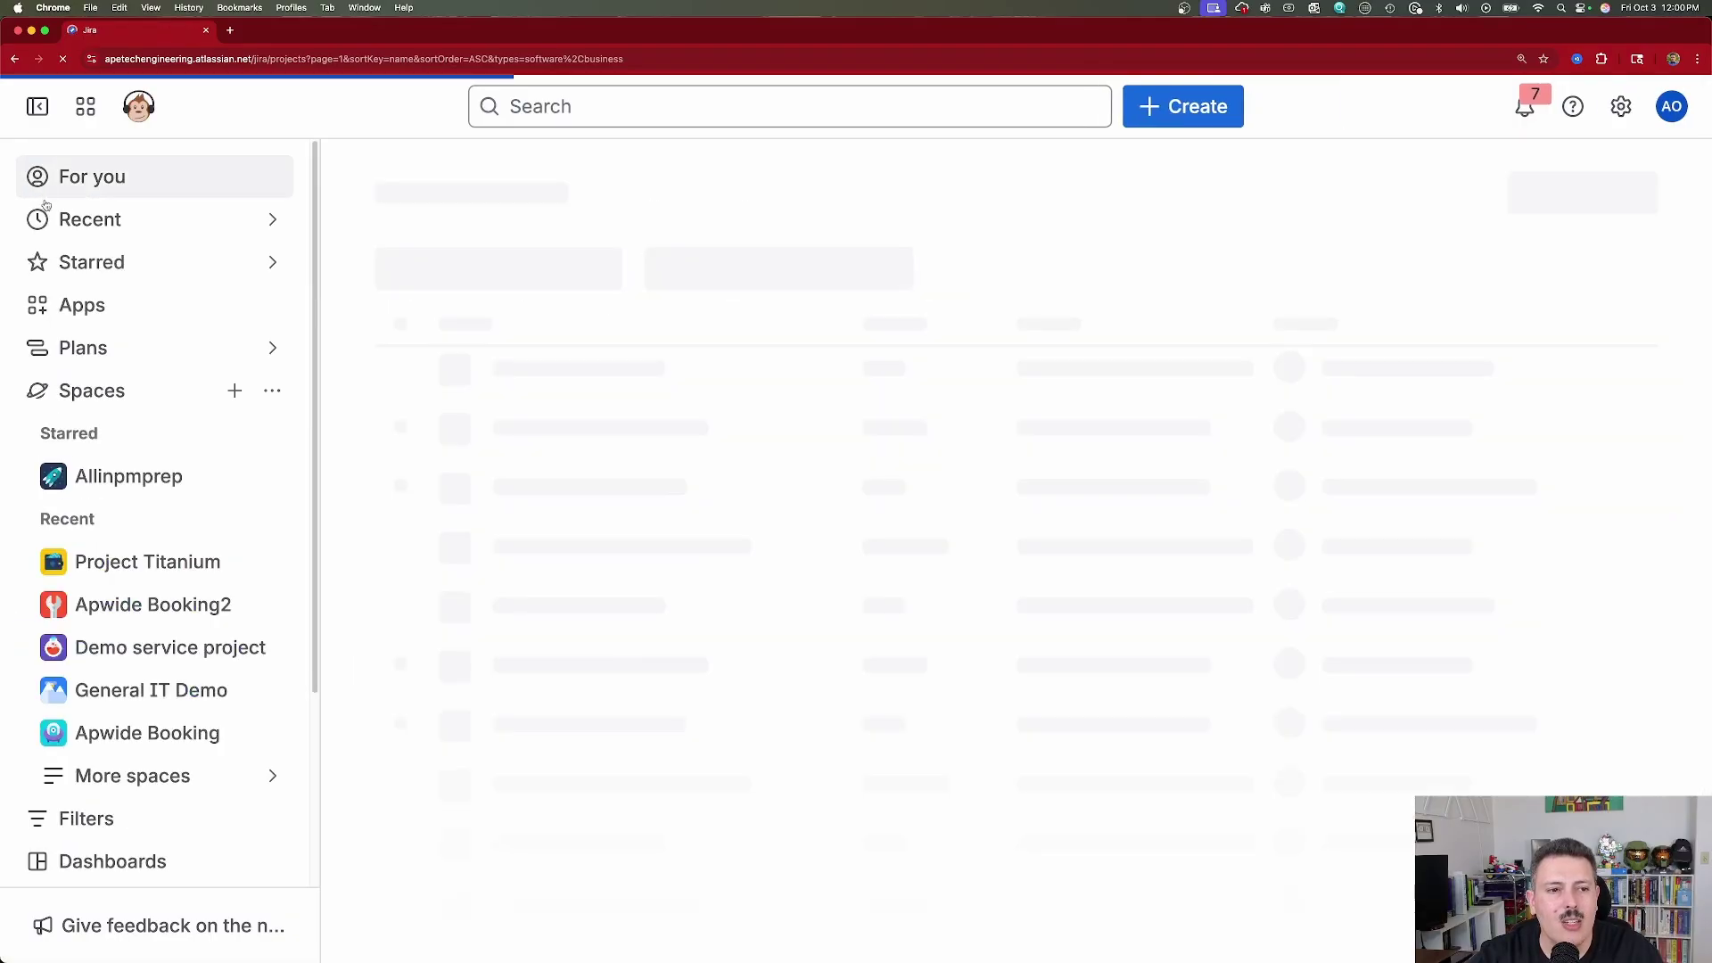
{"action": "left_click", "coordinate": [175, 559]}
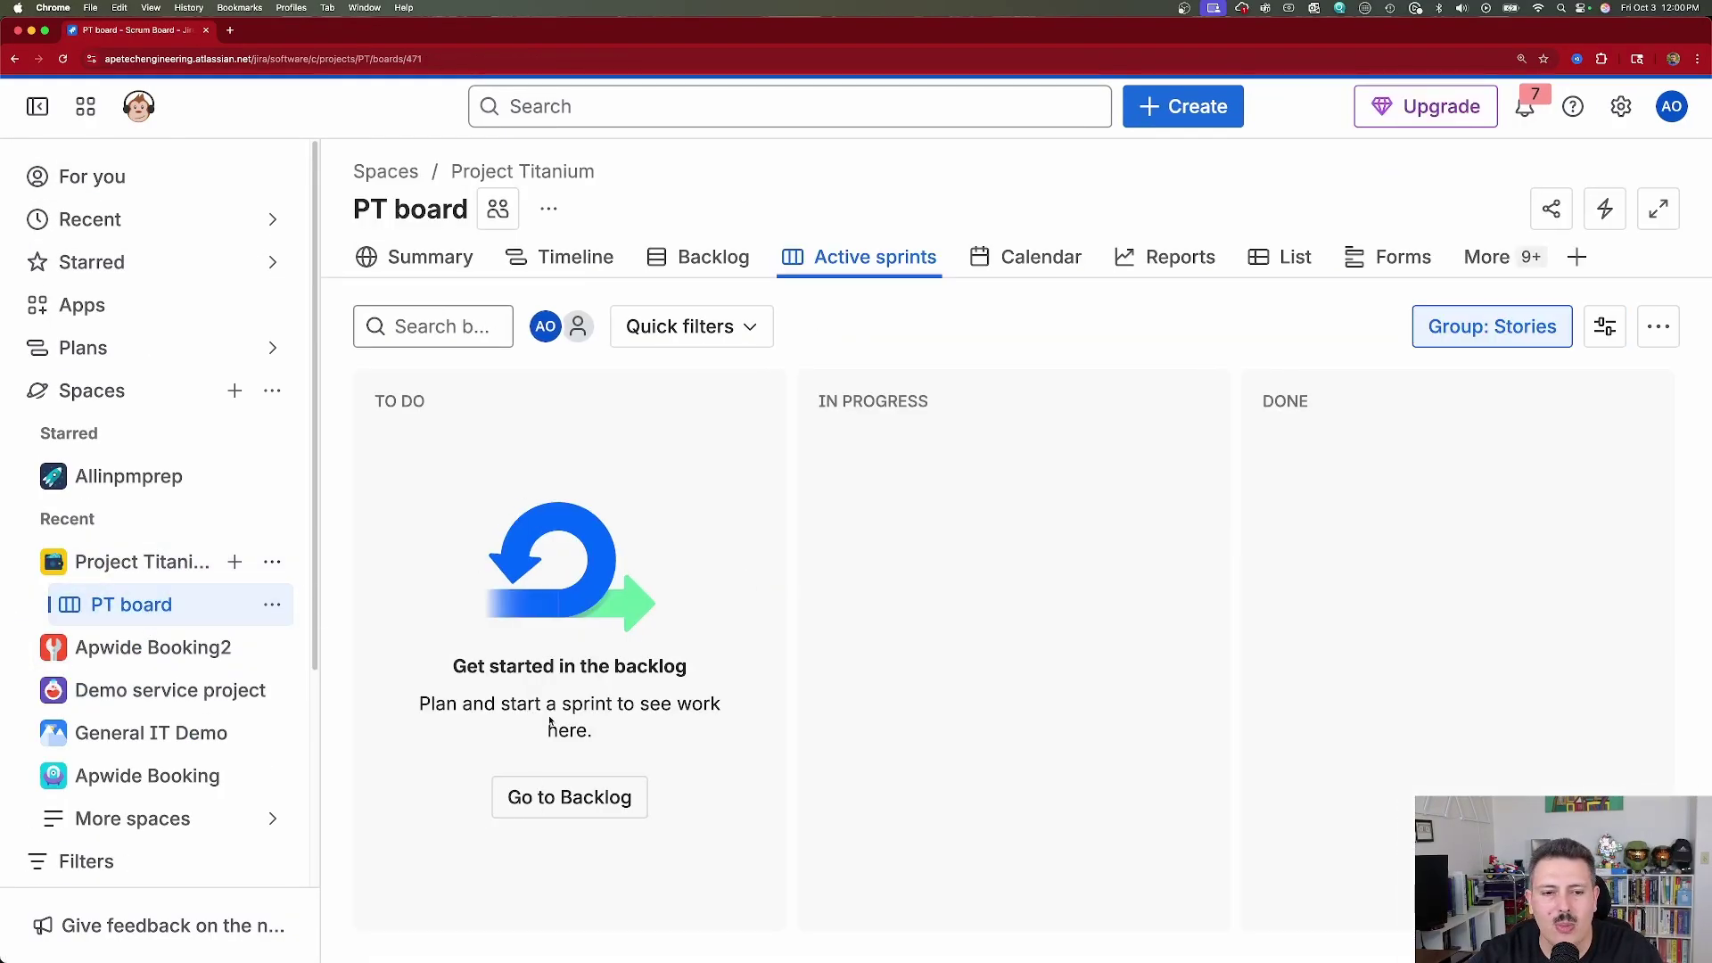
{"action": "left_click", "coordinate": [1308, 259]}
{"action": "left_click", "coordinate": [425, 907]}
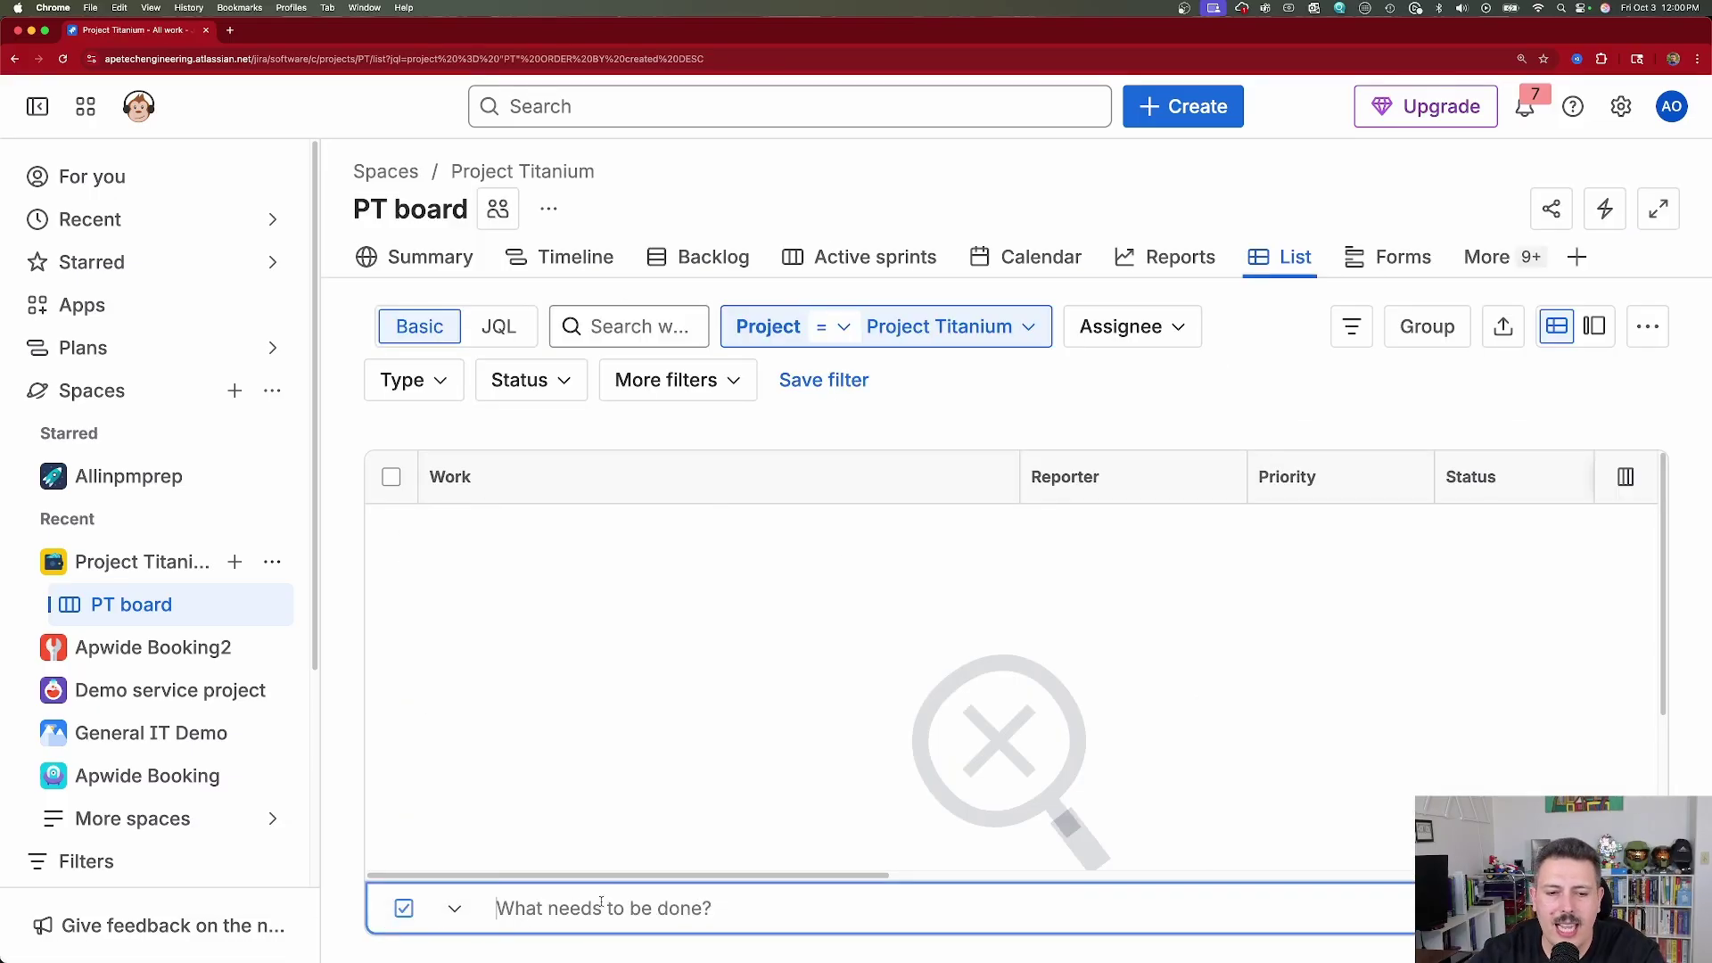
{"action": "type", "text": "This is my firs"}
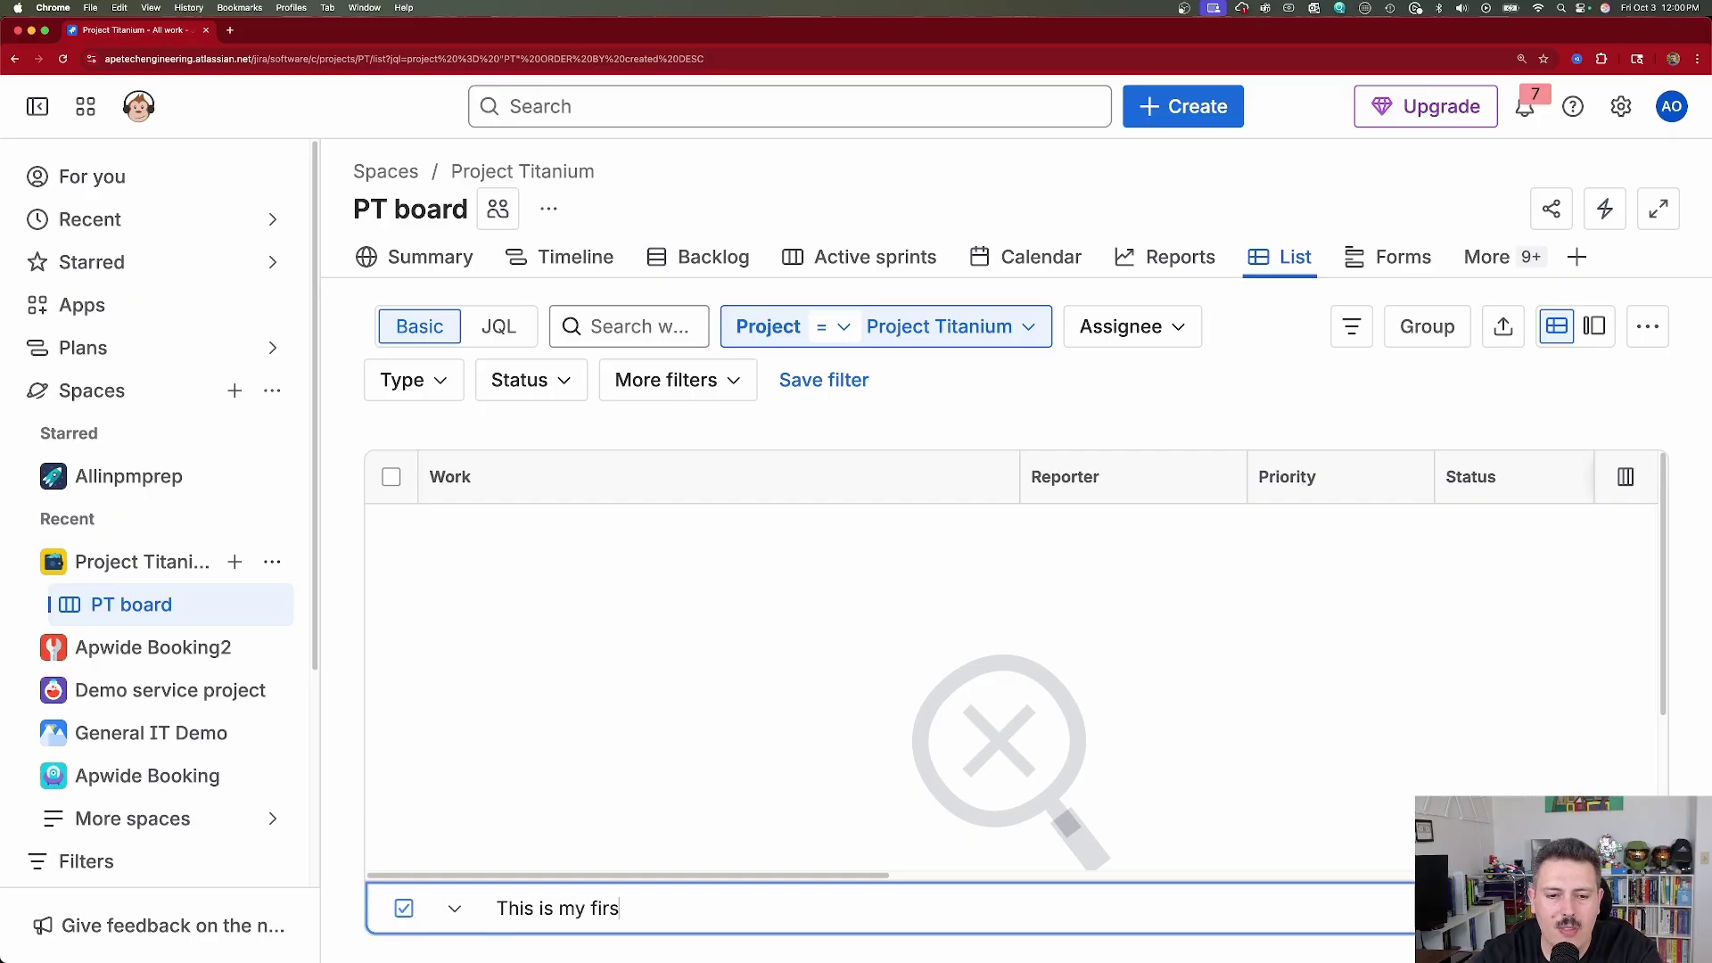
{"action": "type", "text": "t task"}
{"action": "key", "text": "Return"}
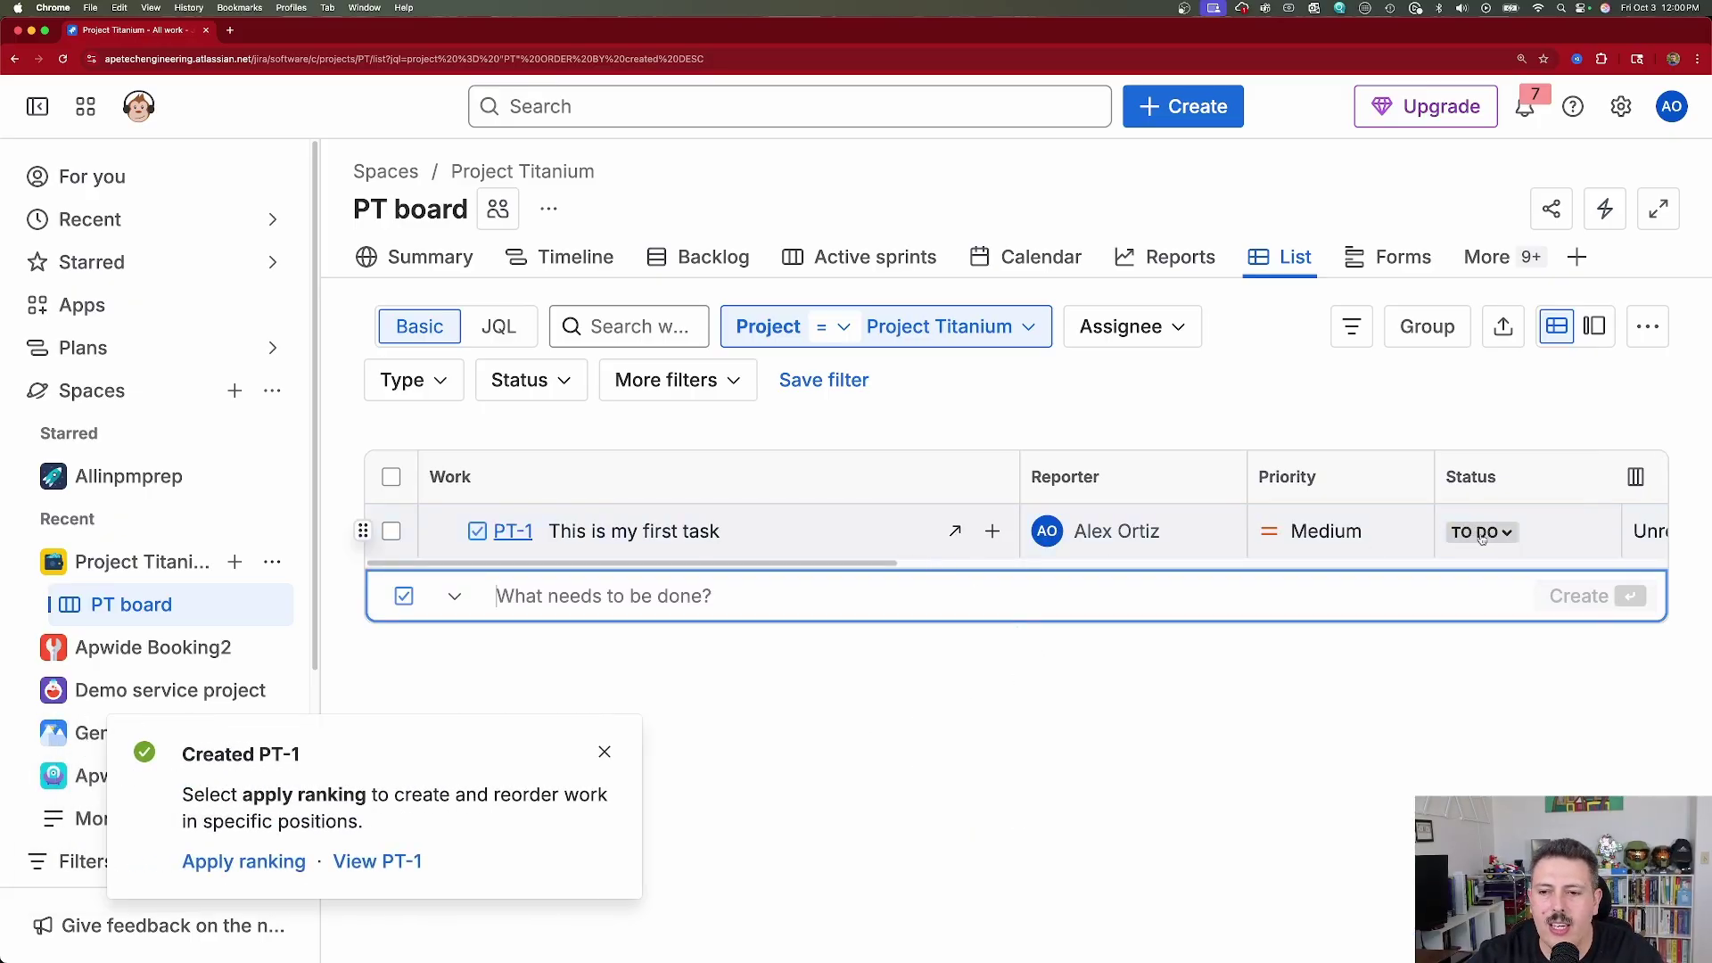
Step: Move PT-1 with Start Progress and then Code Complete, ending at Accepted
{"action": "left_click", "coordinate": [1480, 532]}
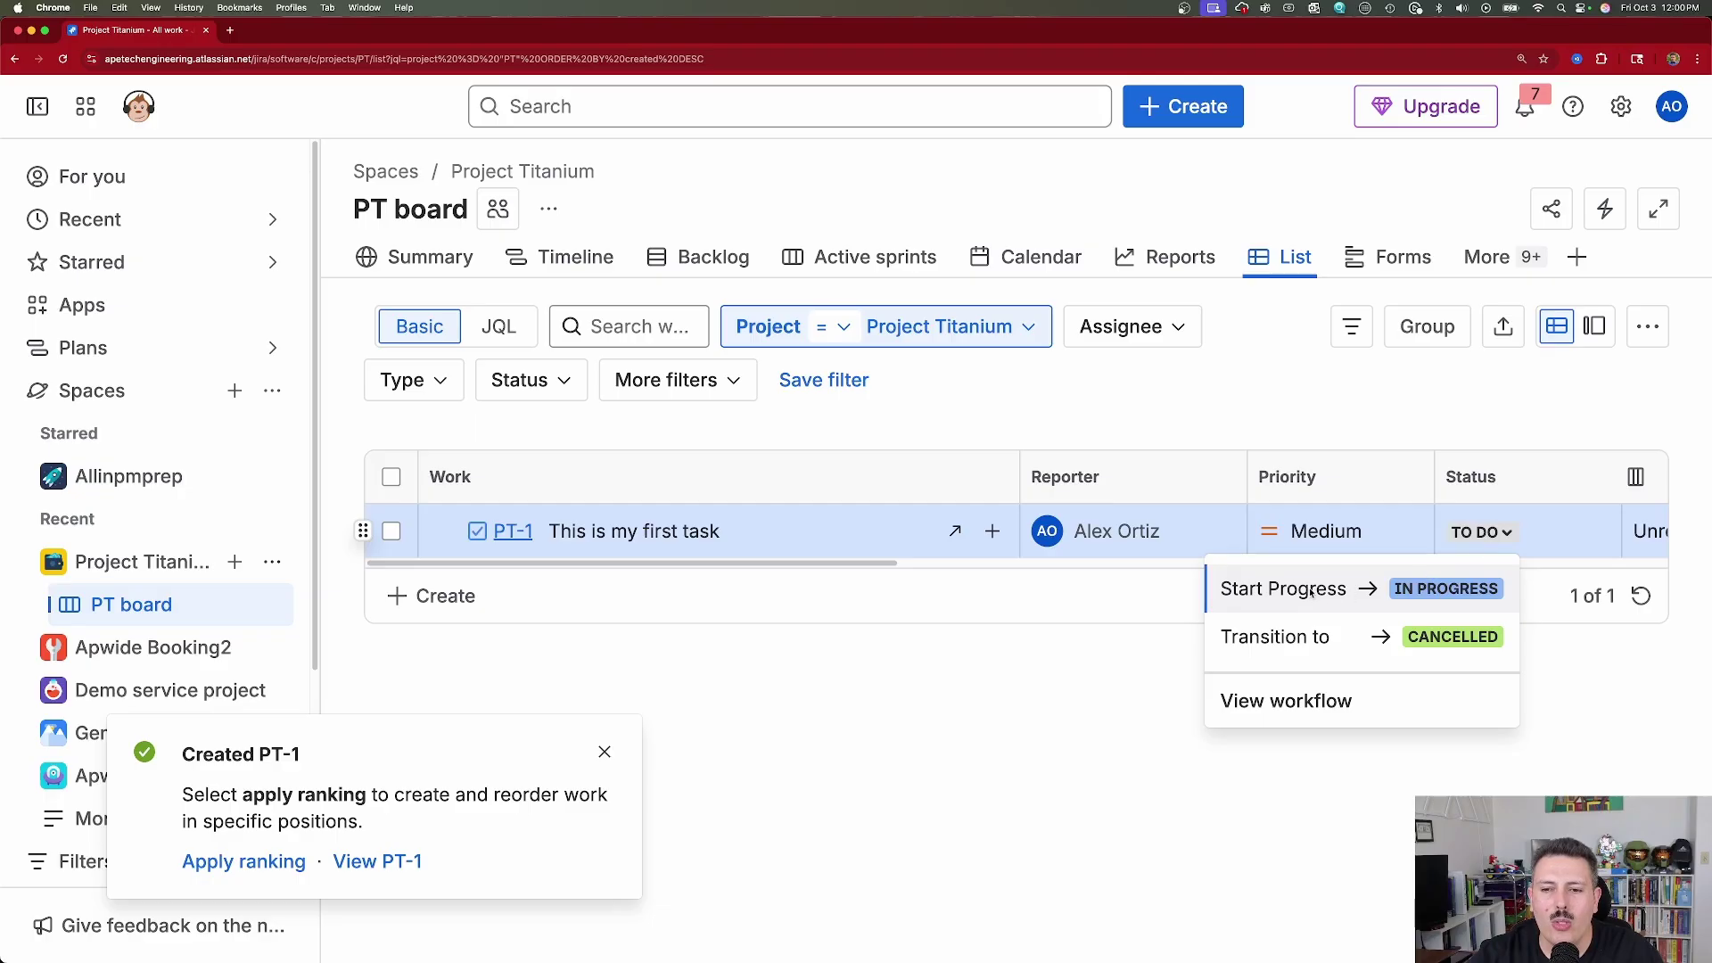
{"action": "left_click", "coordinate": [1310, 592]}
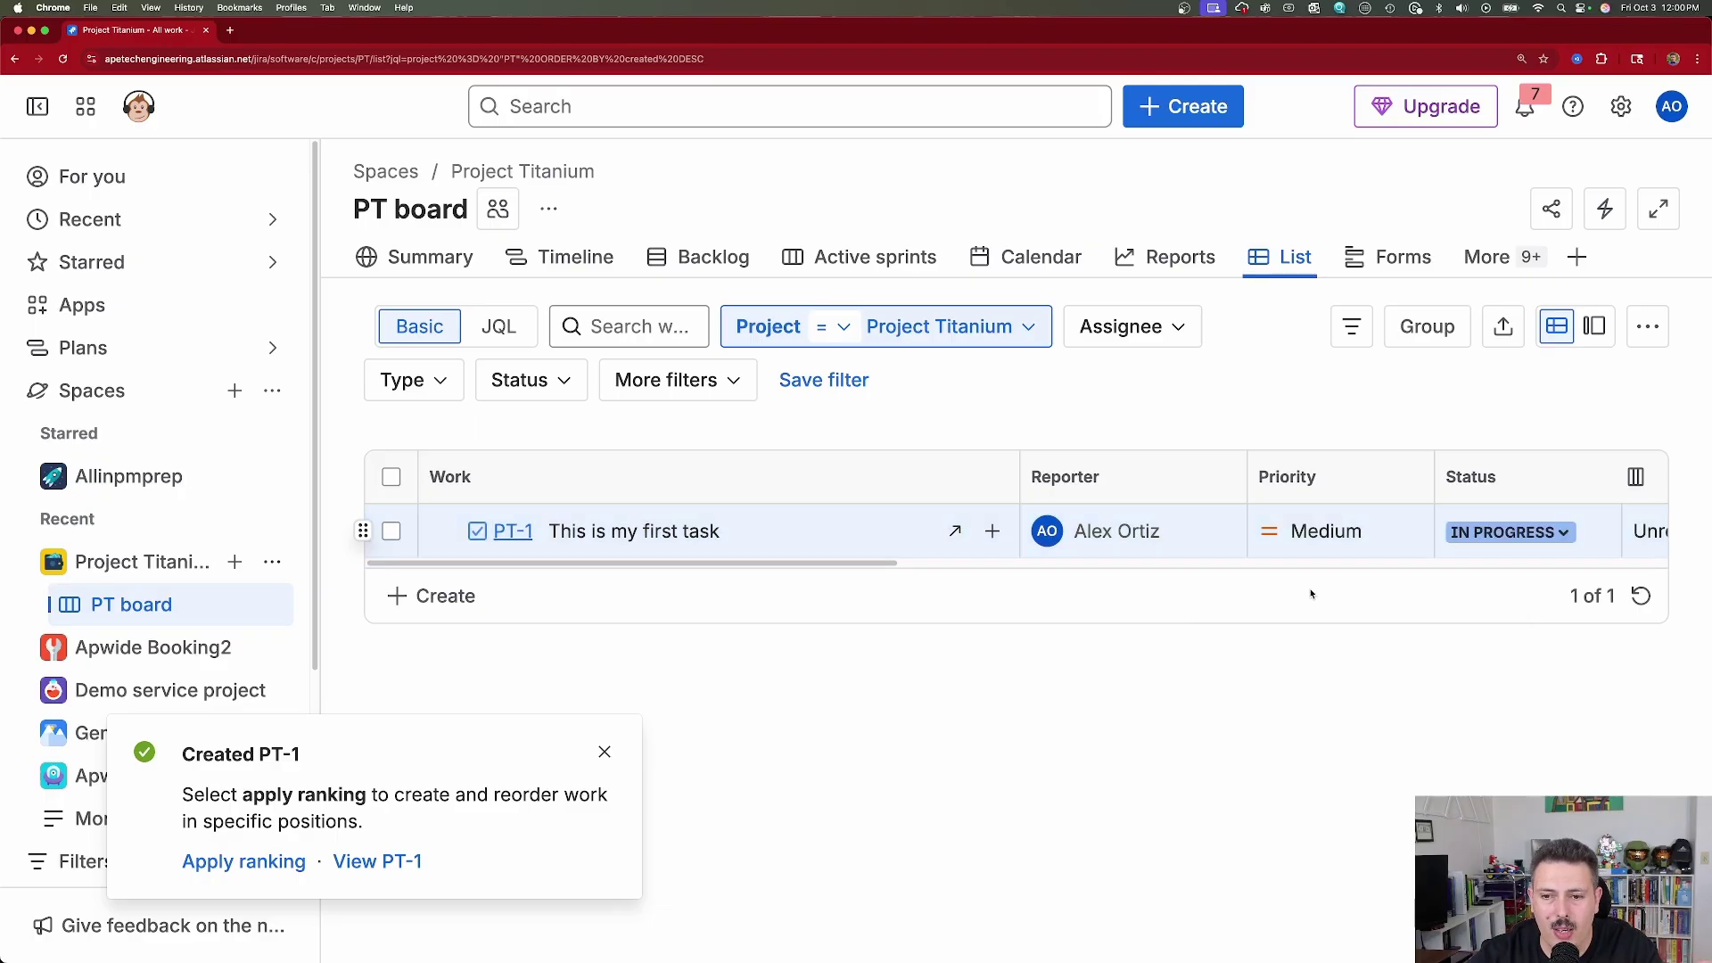
{"action": "left_click", "coordinate": [1534, 532]}
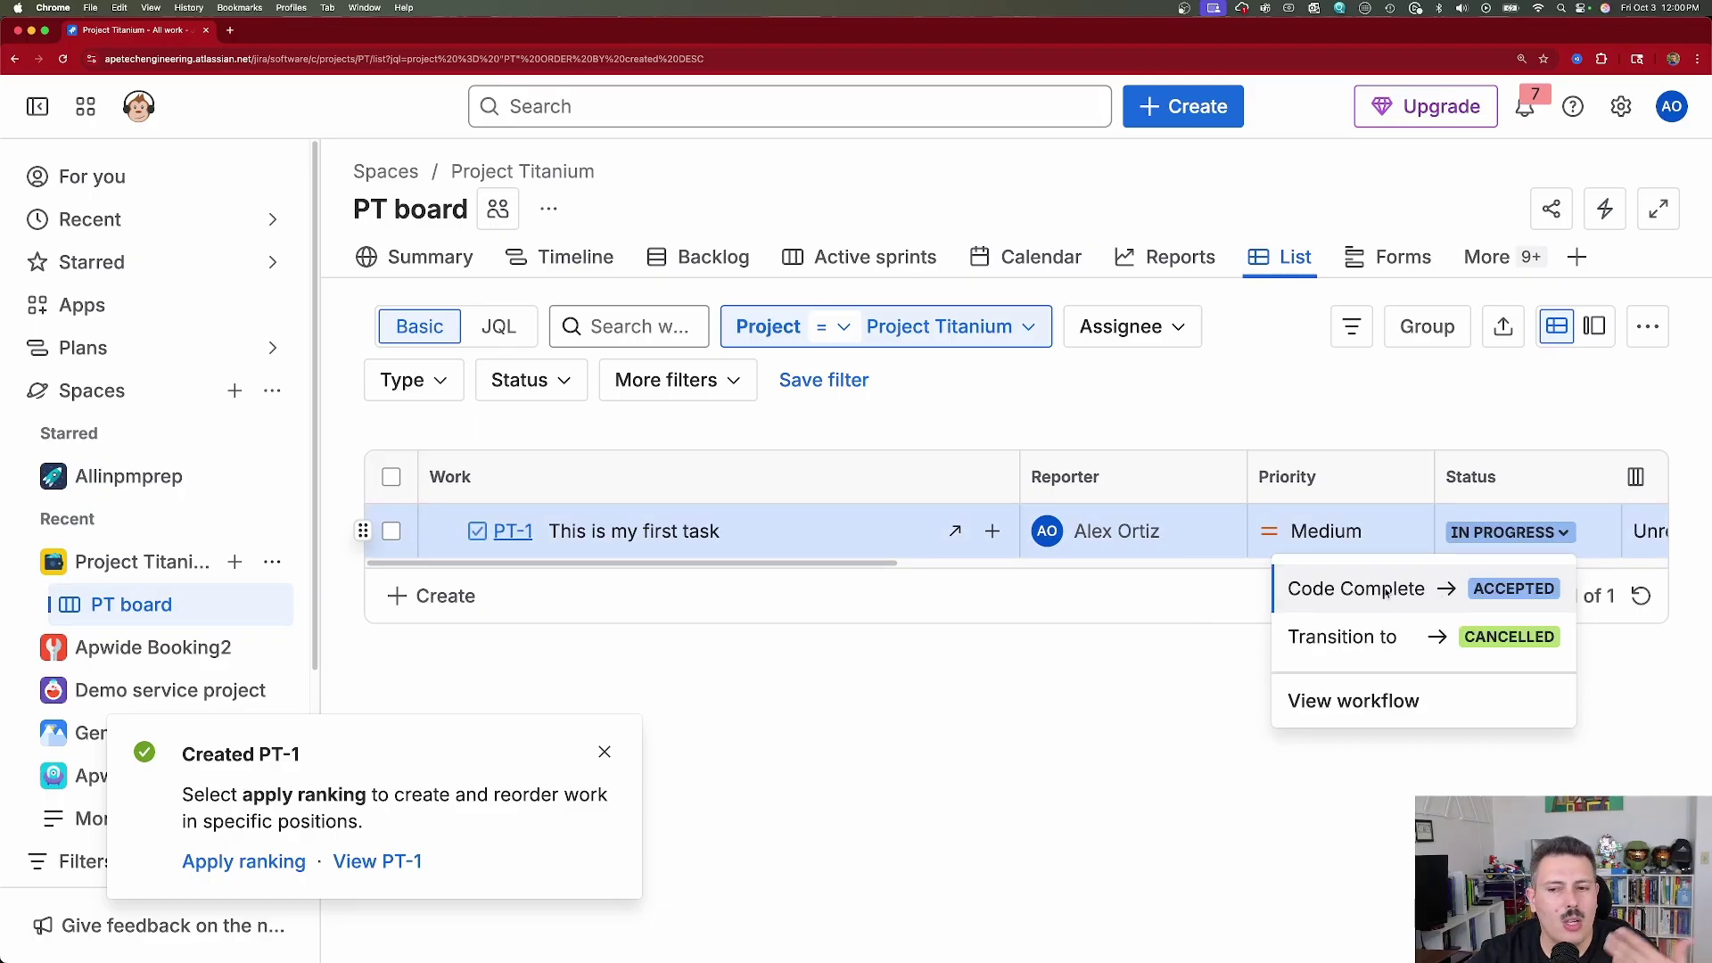
{"action": "left_click", "coordinate": [1386, 592]}
{"action": "left_click", "coordinate": [1467, 533]}
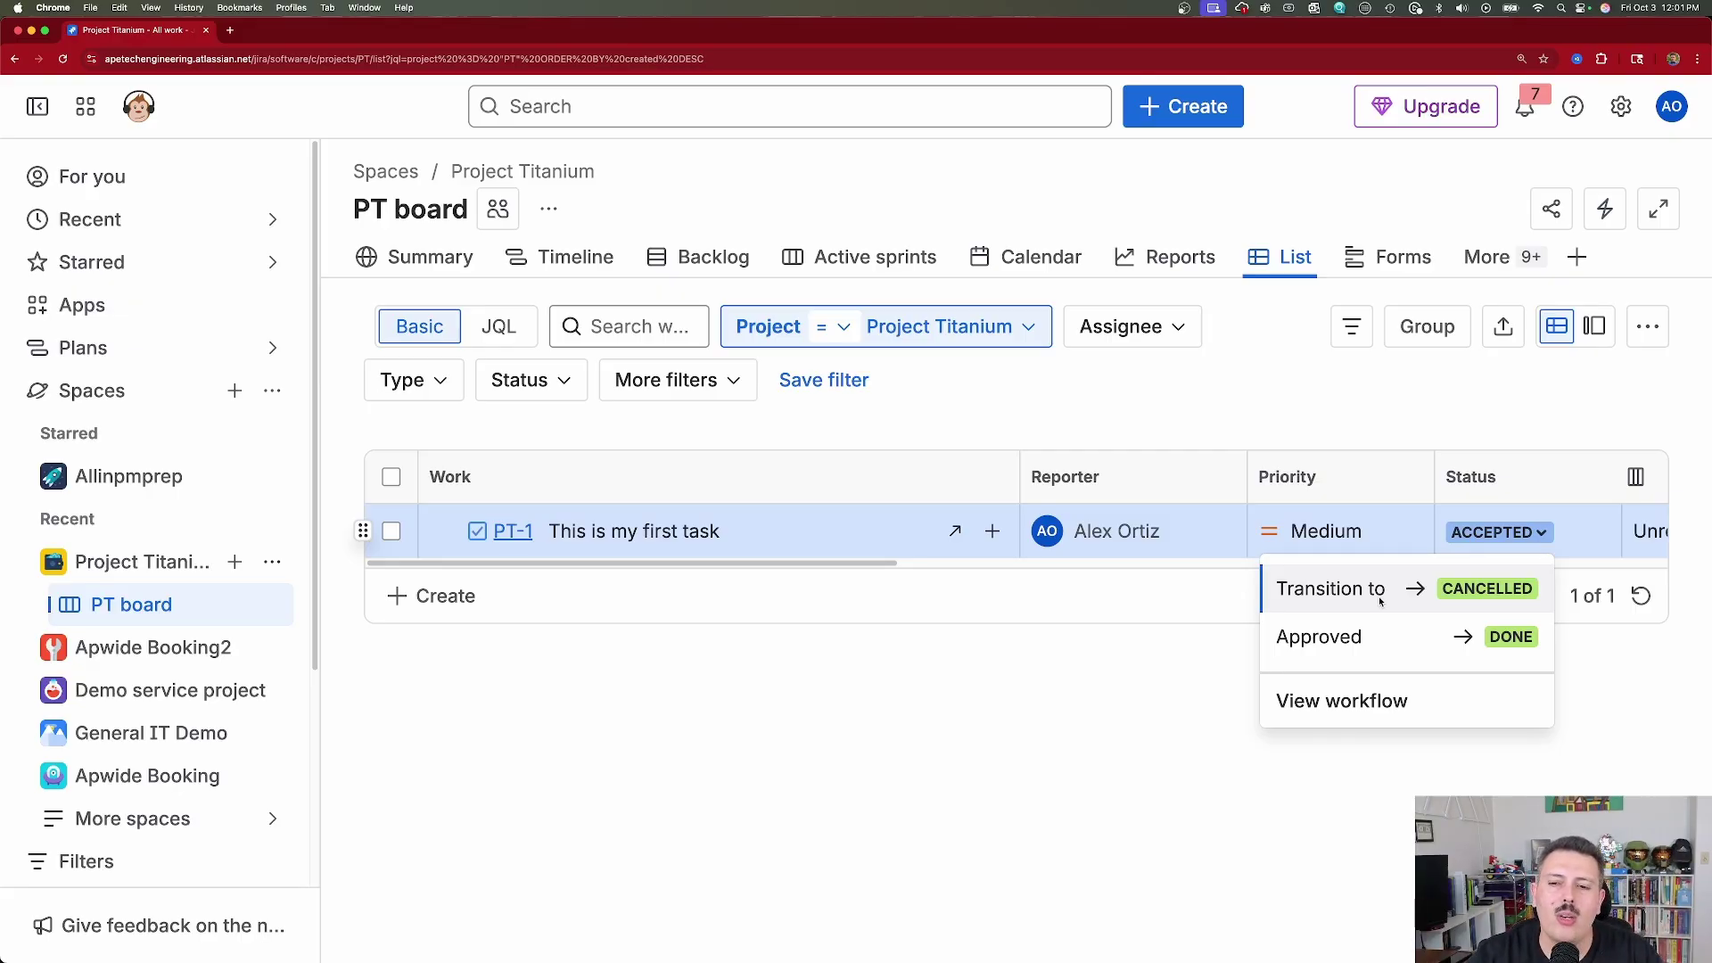
{"action": "left_click", "coordinate": [1203, 705]}
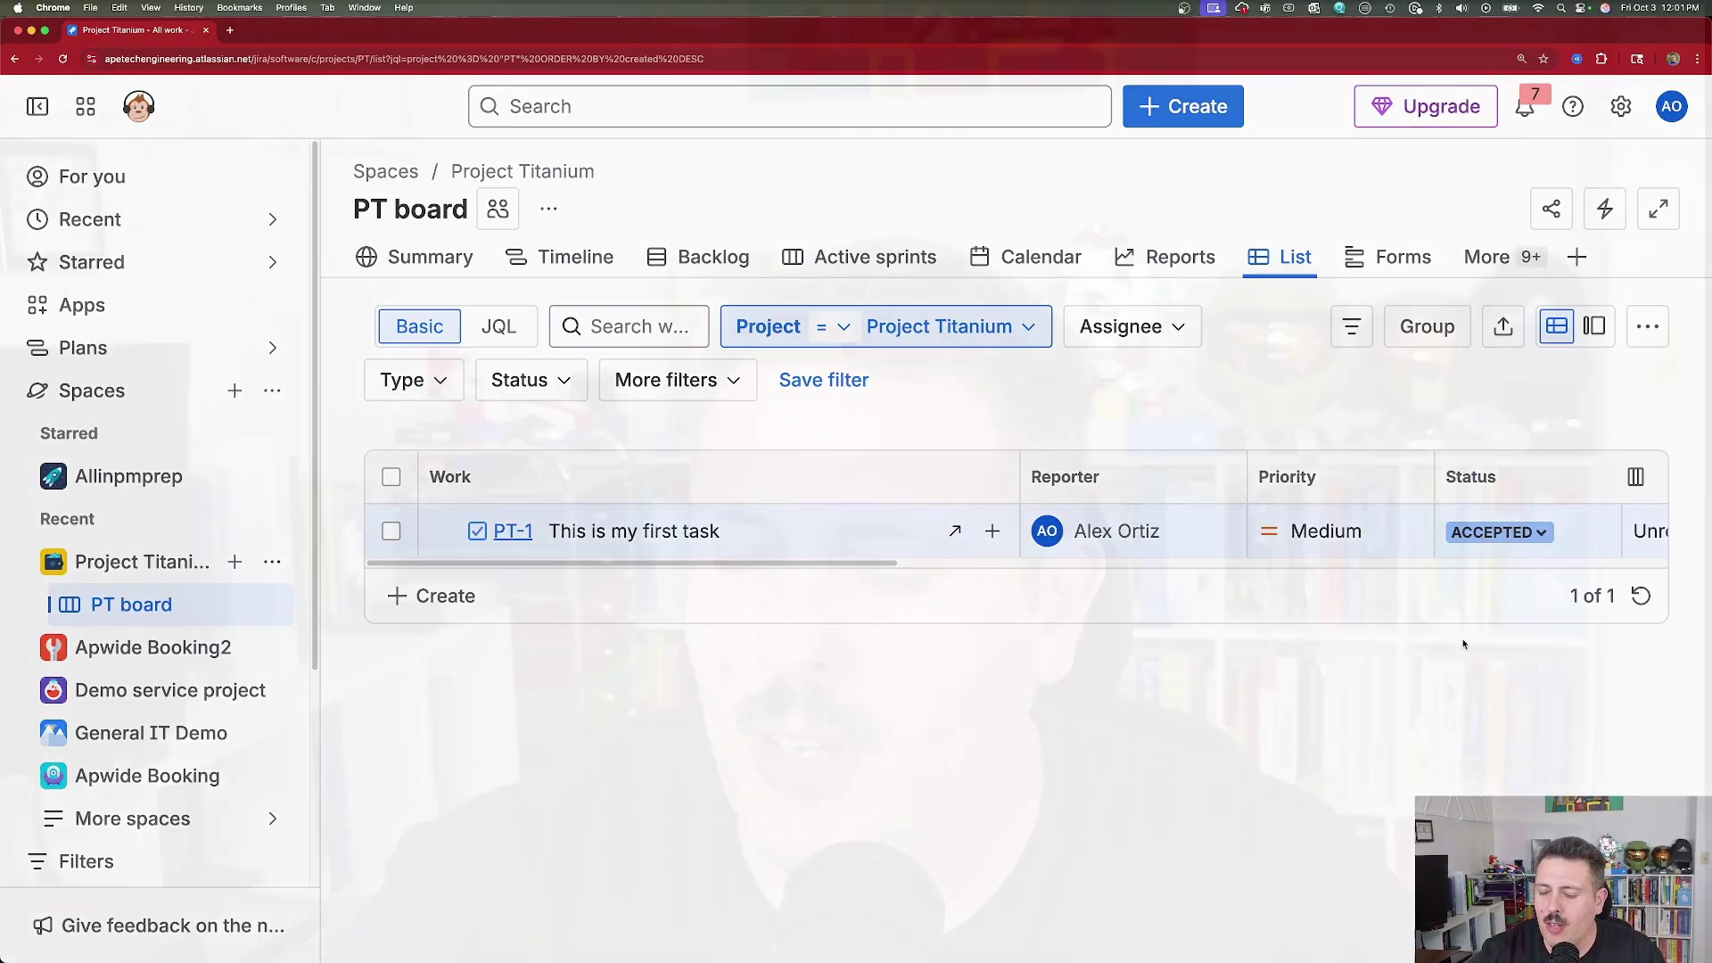